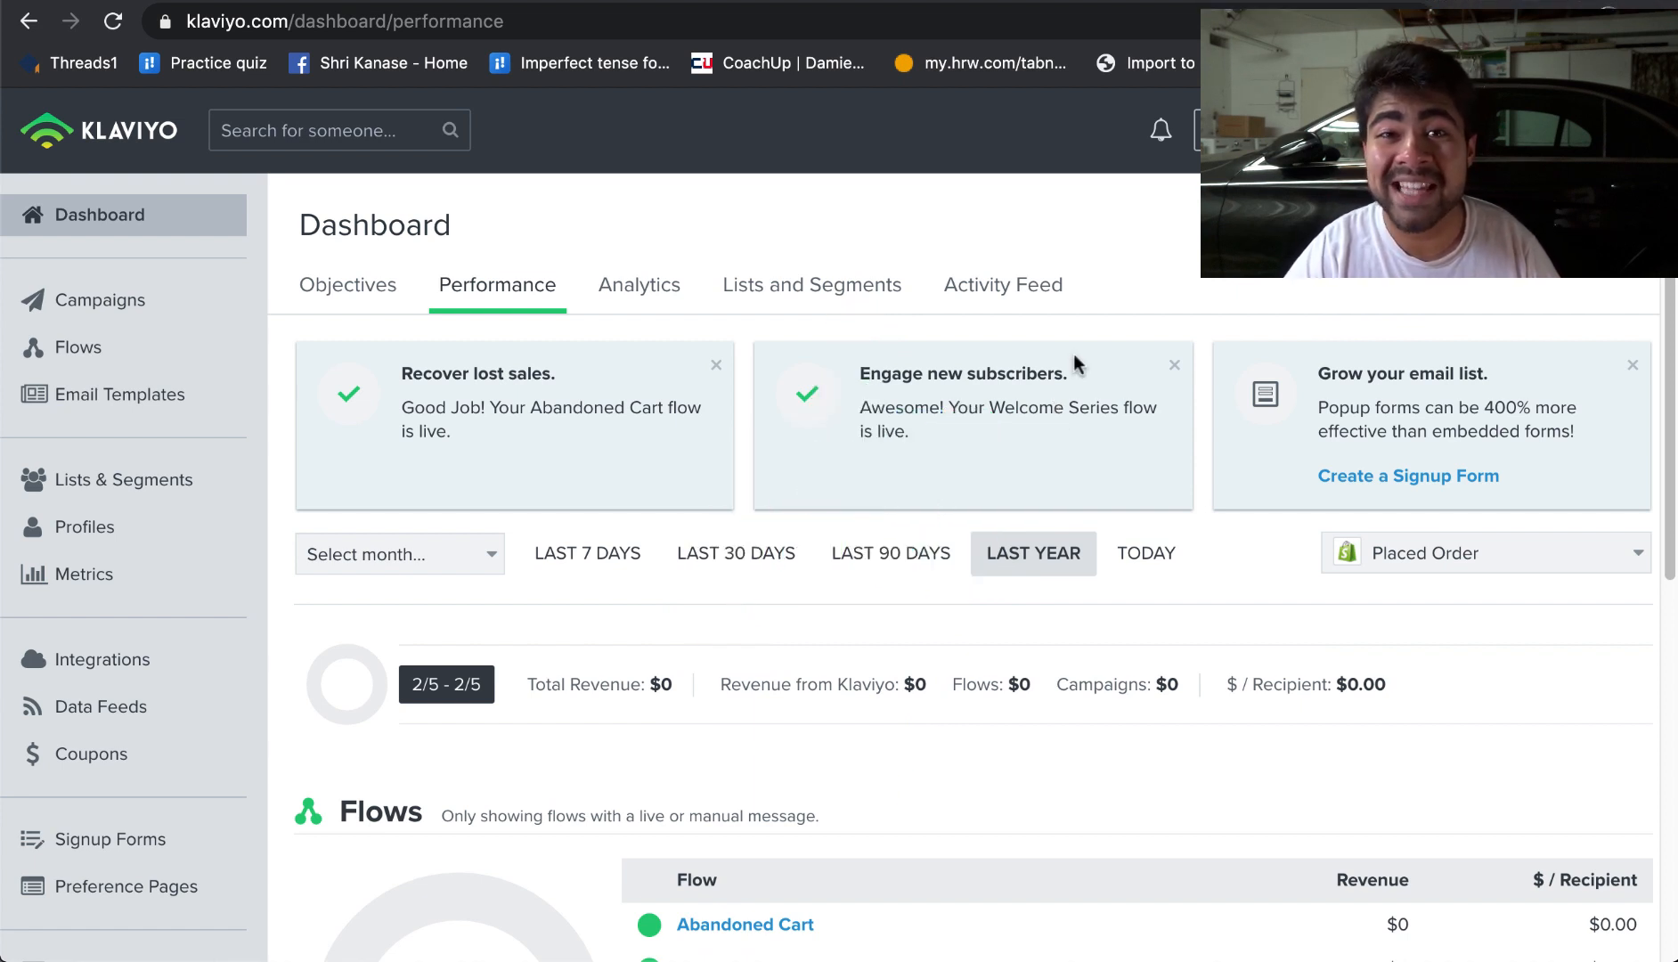
Step: Review the dashboard's performance metrics and the list of live flows
{"action": "scroll", "coordinate": [1073, 353], "scroll_direction": "down", "scroll_amount": 2}
{"action": "scroll", "coordinate": [1073, 353], "scroll_direction": "up", "scroll_amount": 1}
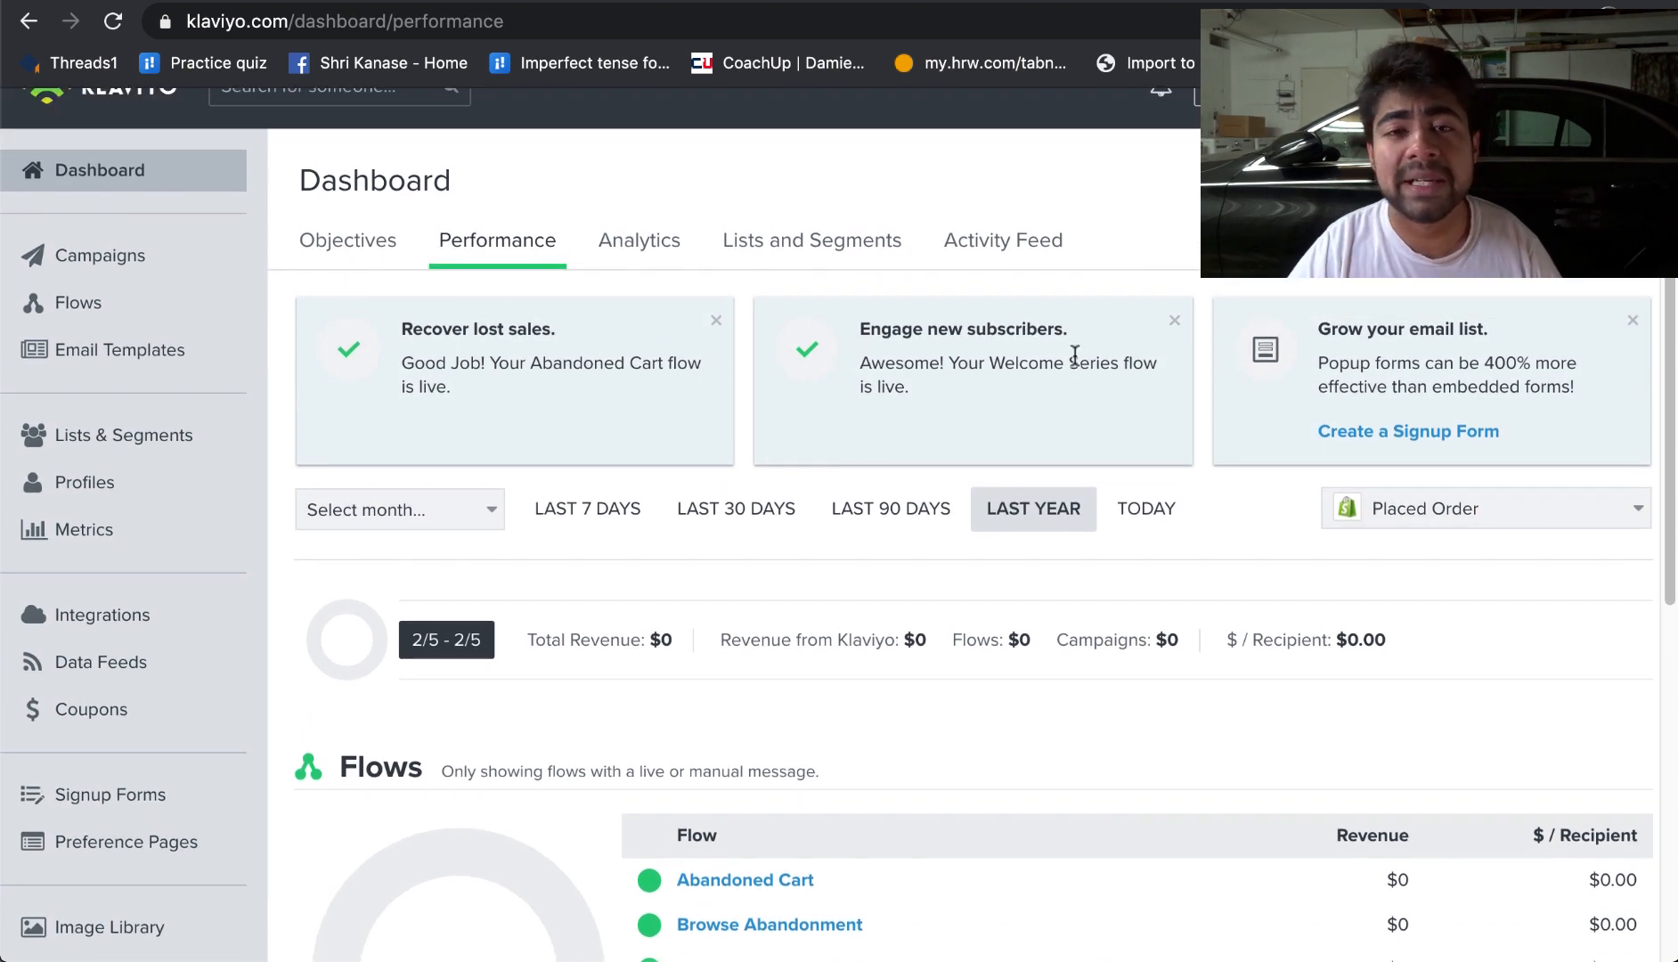
{"action": "scroll", "coordinate": [1074, 354], "scroll_direction": "up", "scroll_amount": 1}
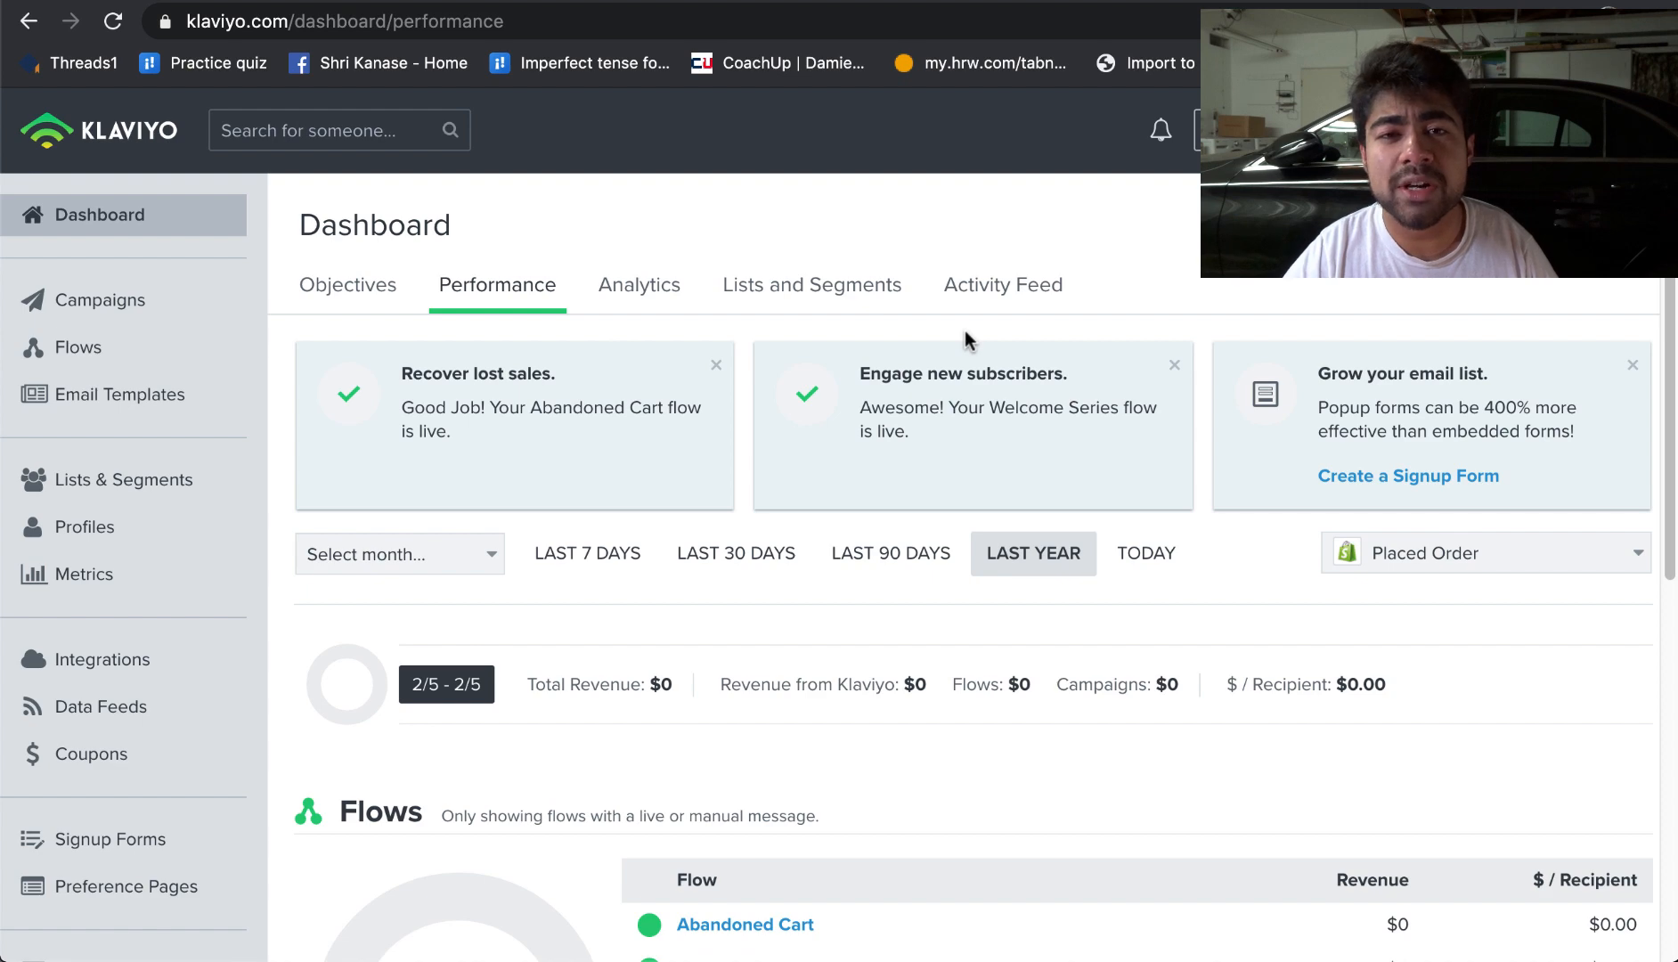
{"action": "scroll", "coordinate": [965, 333], "scroll_direction": "down", "scroll_amount": 4}
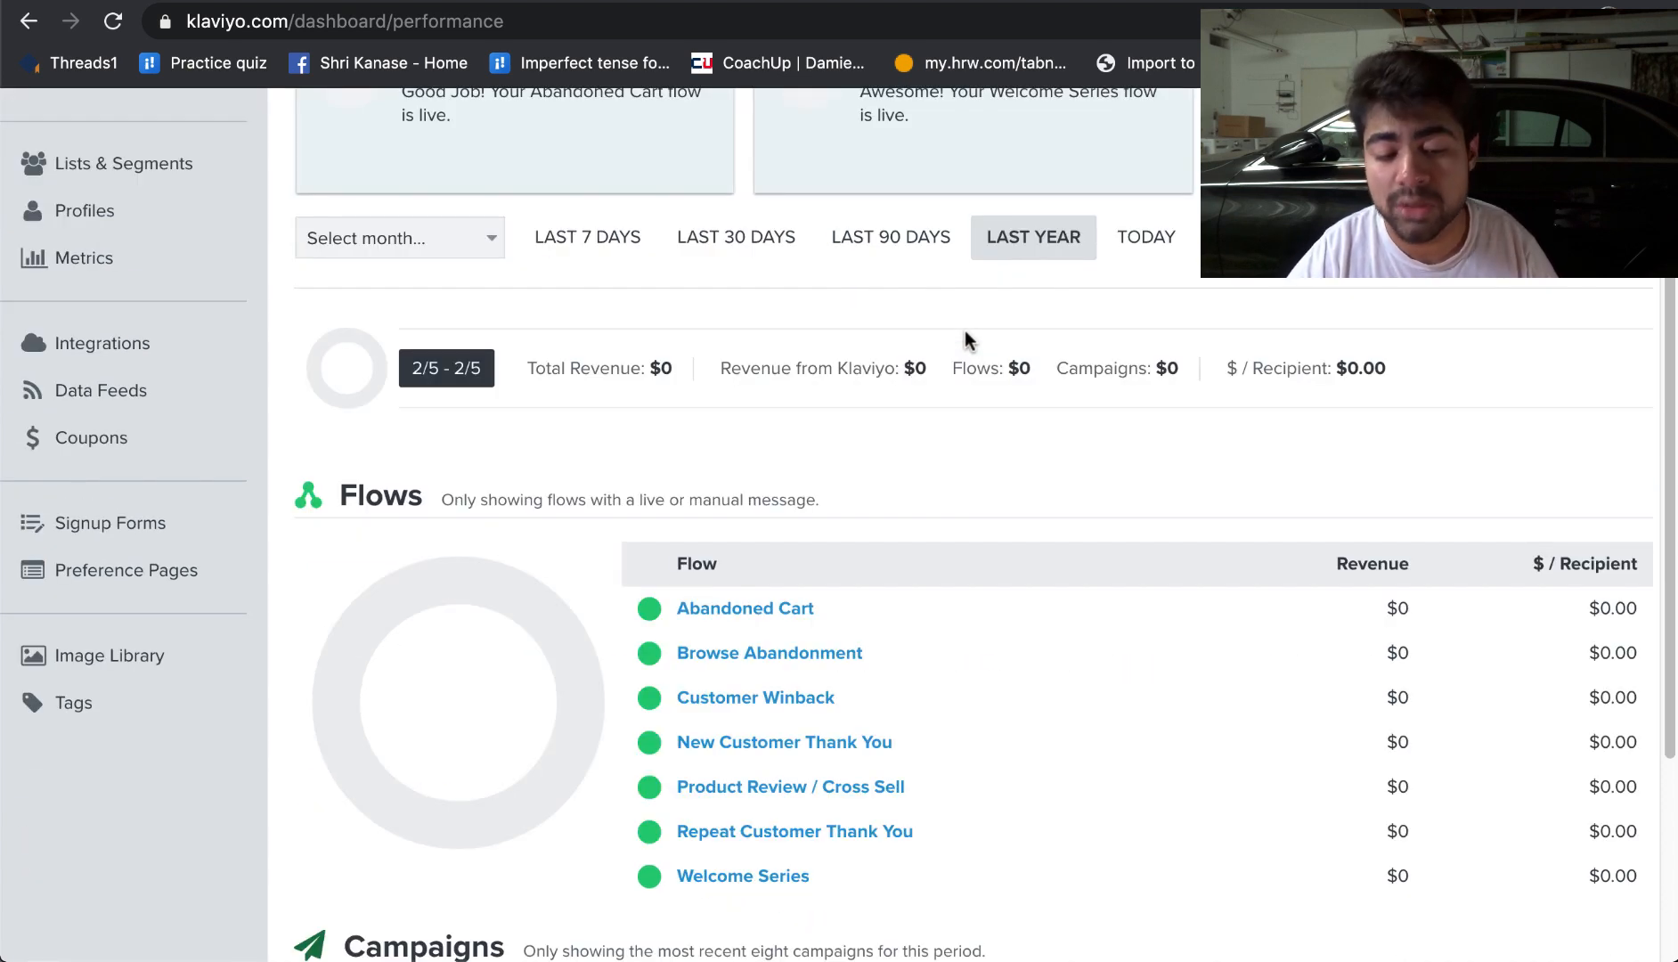
{"action": "scroll", "coordinate": [965, 341], "scroll_direction": "up", "scroll_amount": 4}
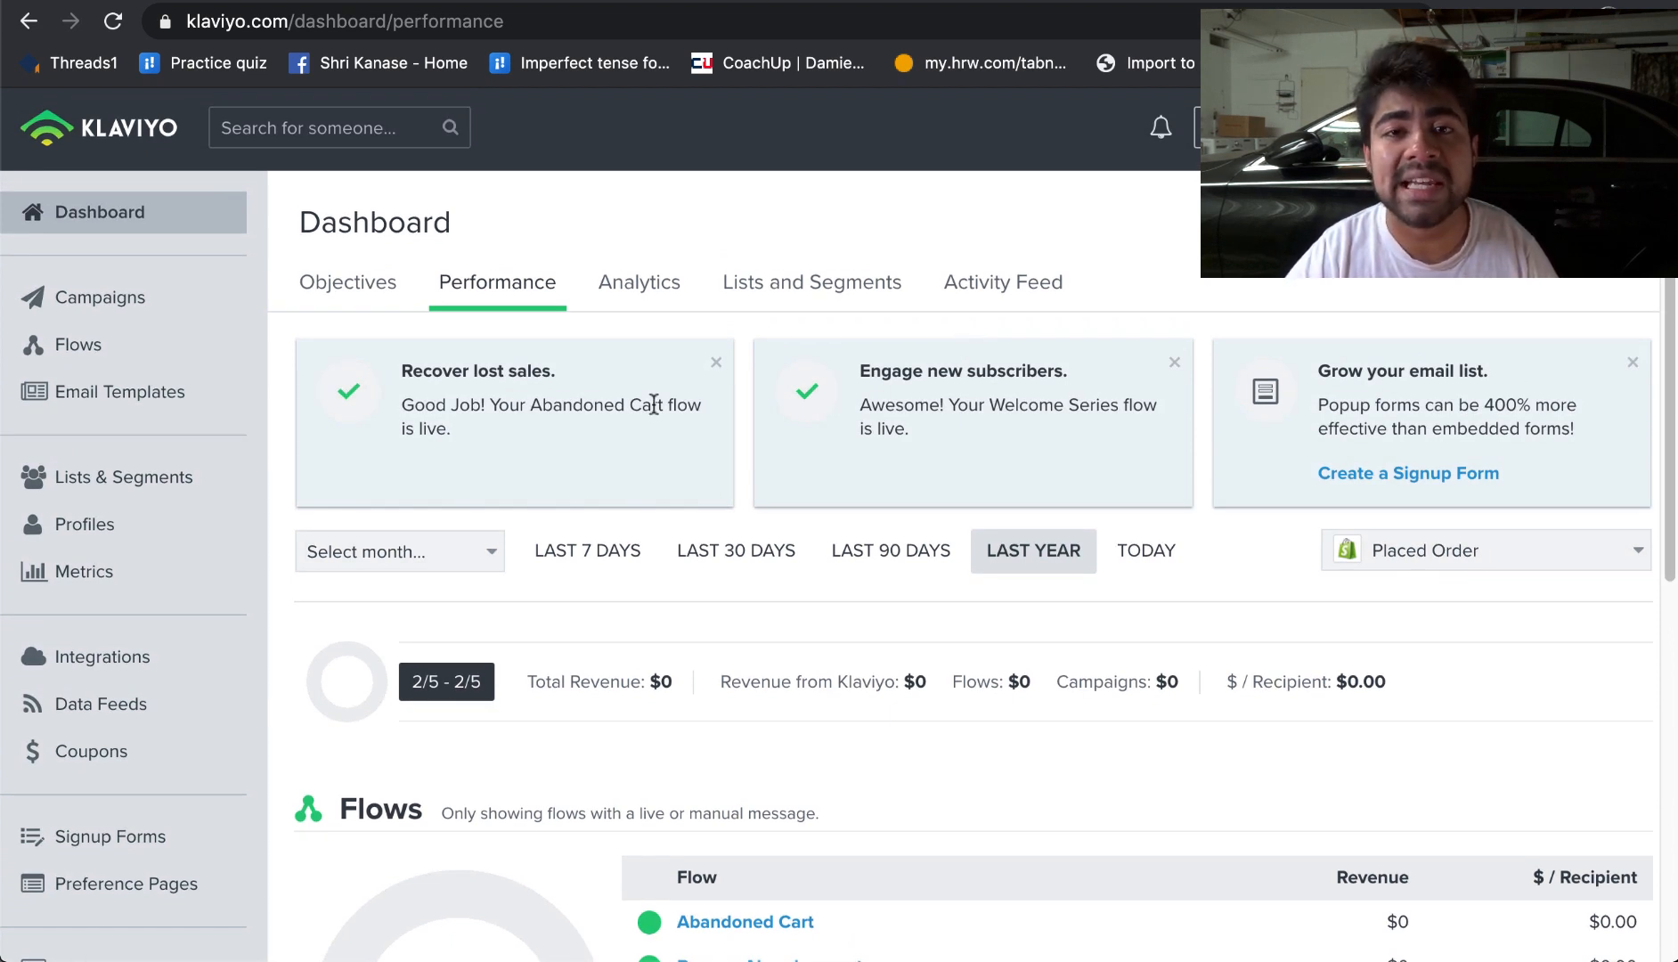
{"action": "scroll", "coordinate": [653, 411], "scroll_direction": "down", "scroll_amount": 1}
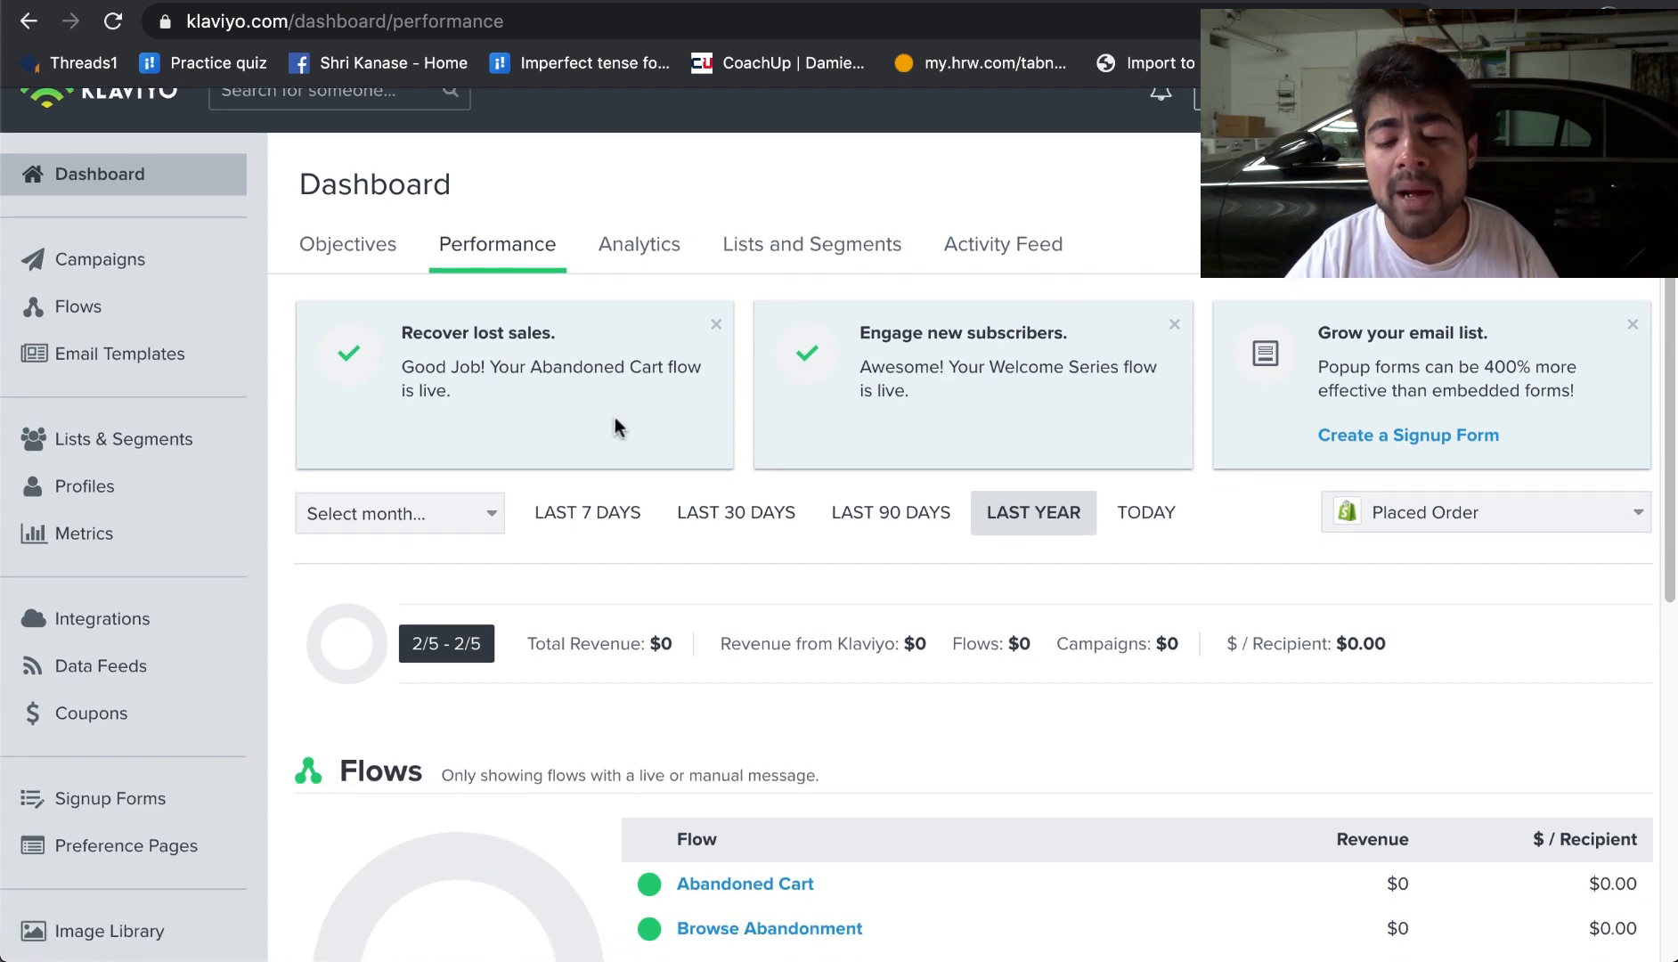
{"action": "scroll", "coordinate": [615, 428], "scroll_direction": "down", "scroll_amount": 3}
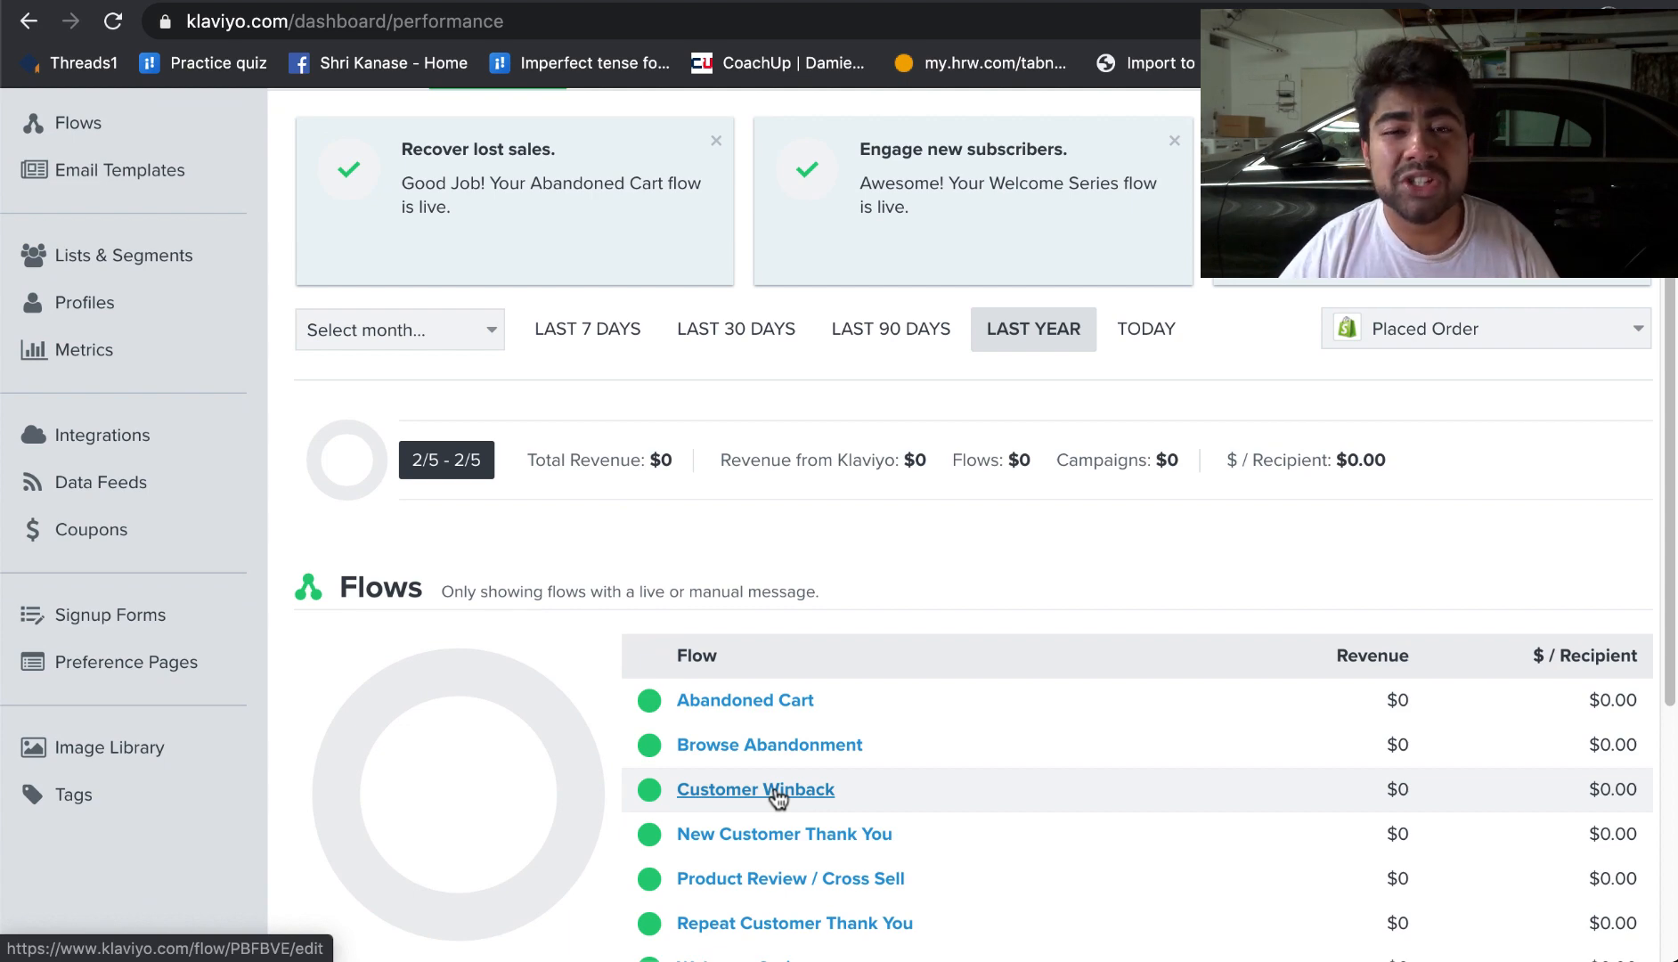
{"action": "scroll", "coordinate": [775, 798], "scroll_direction": "down", "scroll_amount": 1}
{"action": "scroll", "coordinate": [677, 784], "scroll_direction": "up", "scroll_amount": 4}
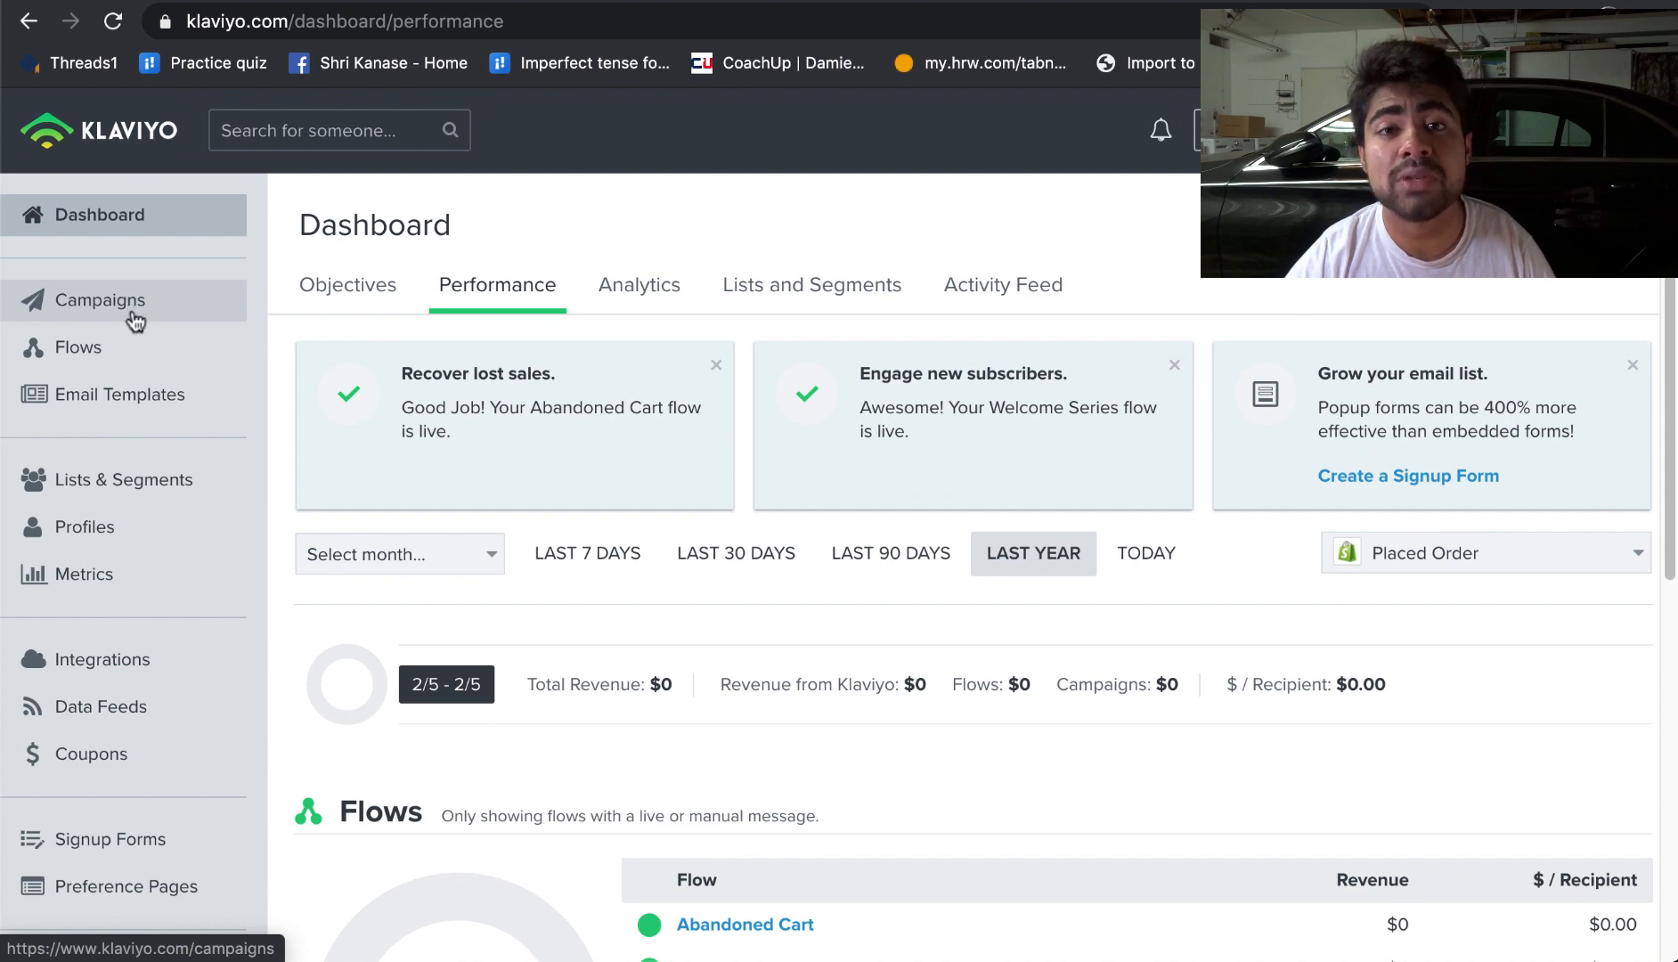
{"action": "scroll", "coordinate": [545, 620], "scroll_direction": "down", "scroll_amount": 3}
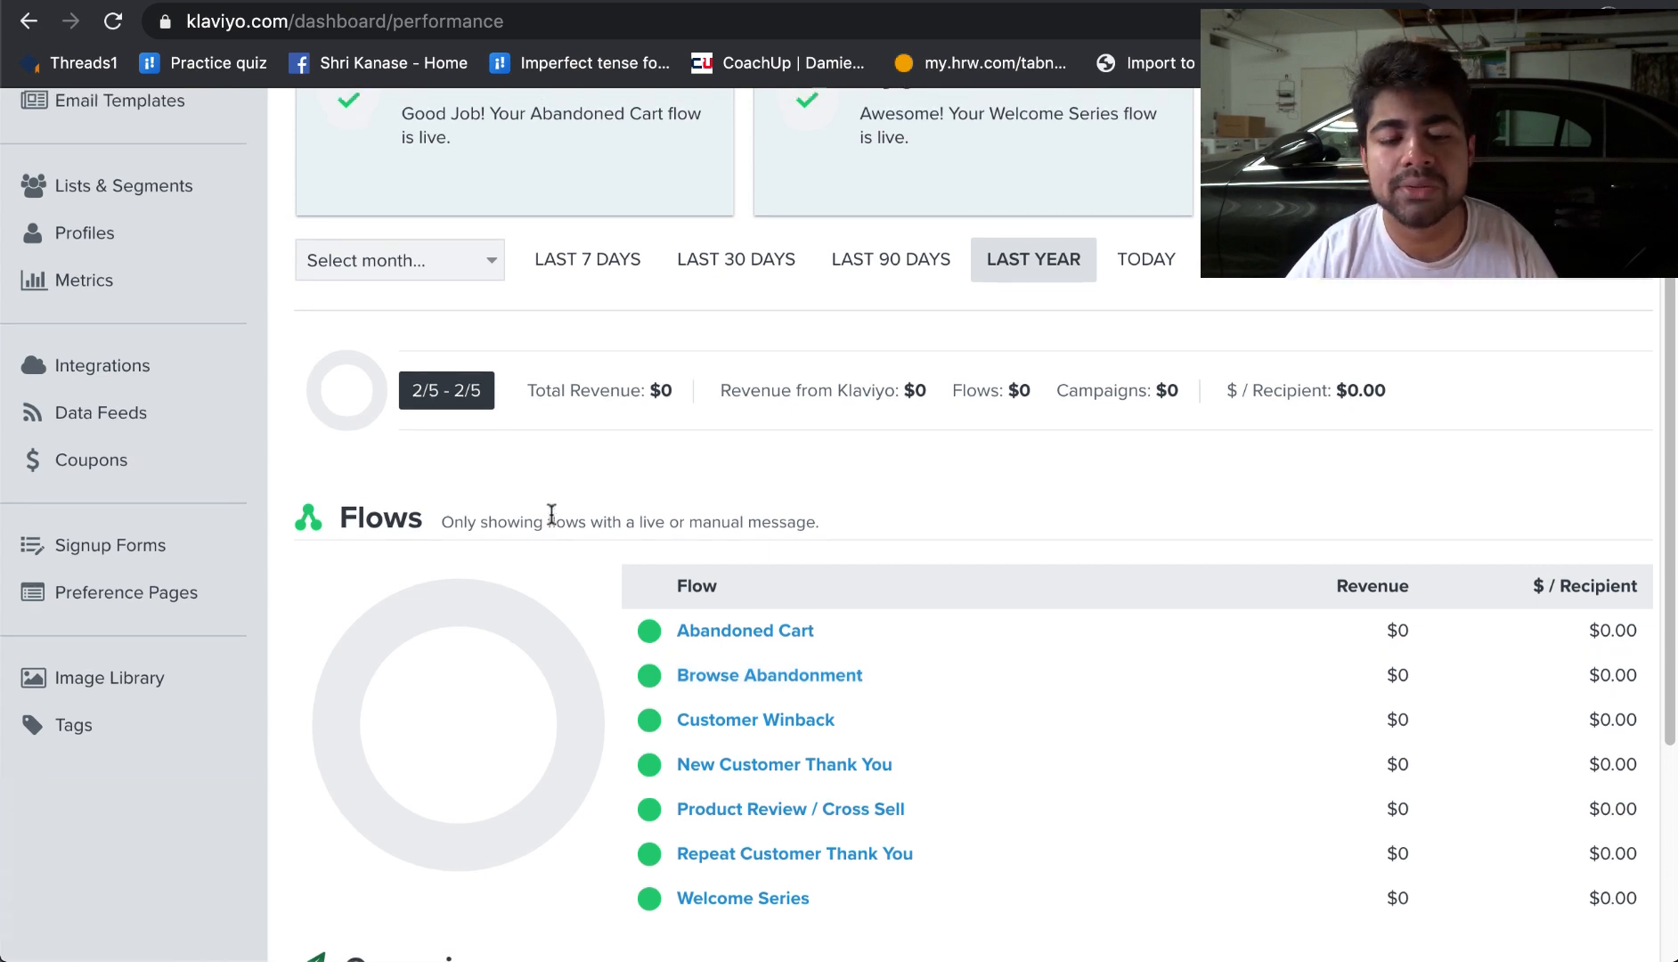
{"action": "scroll", "coordinate": [550, 513], "scroll_direction": "up", "scroll_amount": 3}
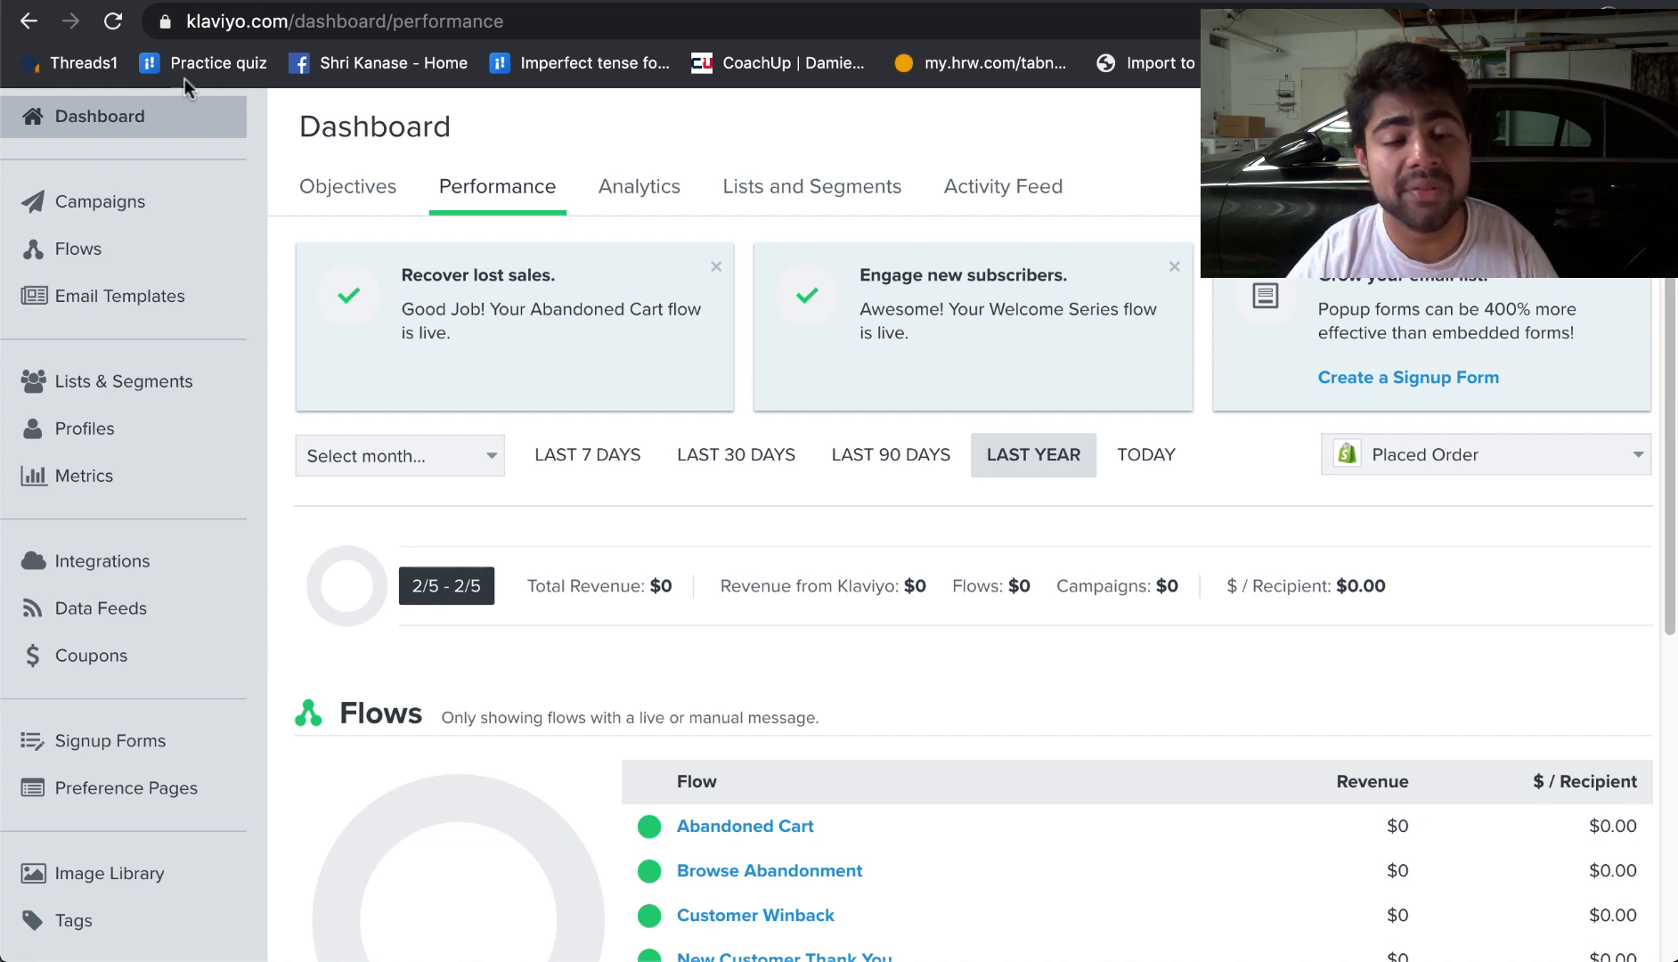
{"action": "scroll", "coordinate": [257, 170], "scroll_direction": "up", "scroll_amount": 2}
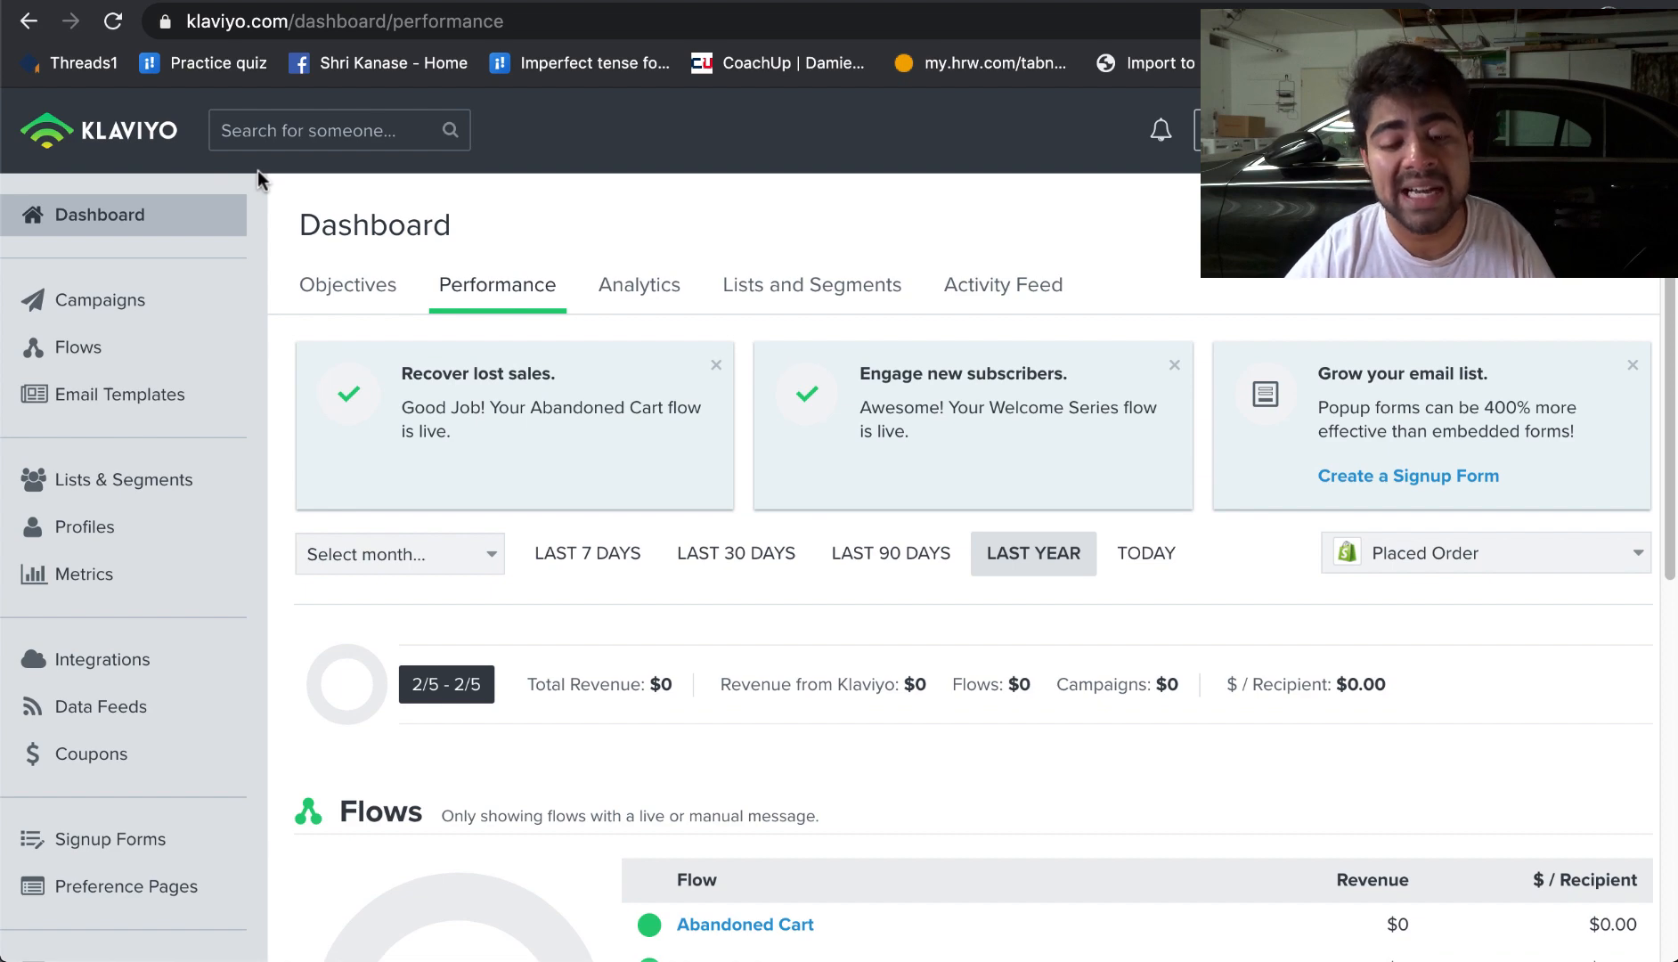
{"action": "scroll", "coordinate": [208, 539], "scroll_direction": "down", "scroll_amount": 3}
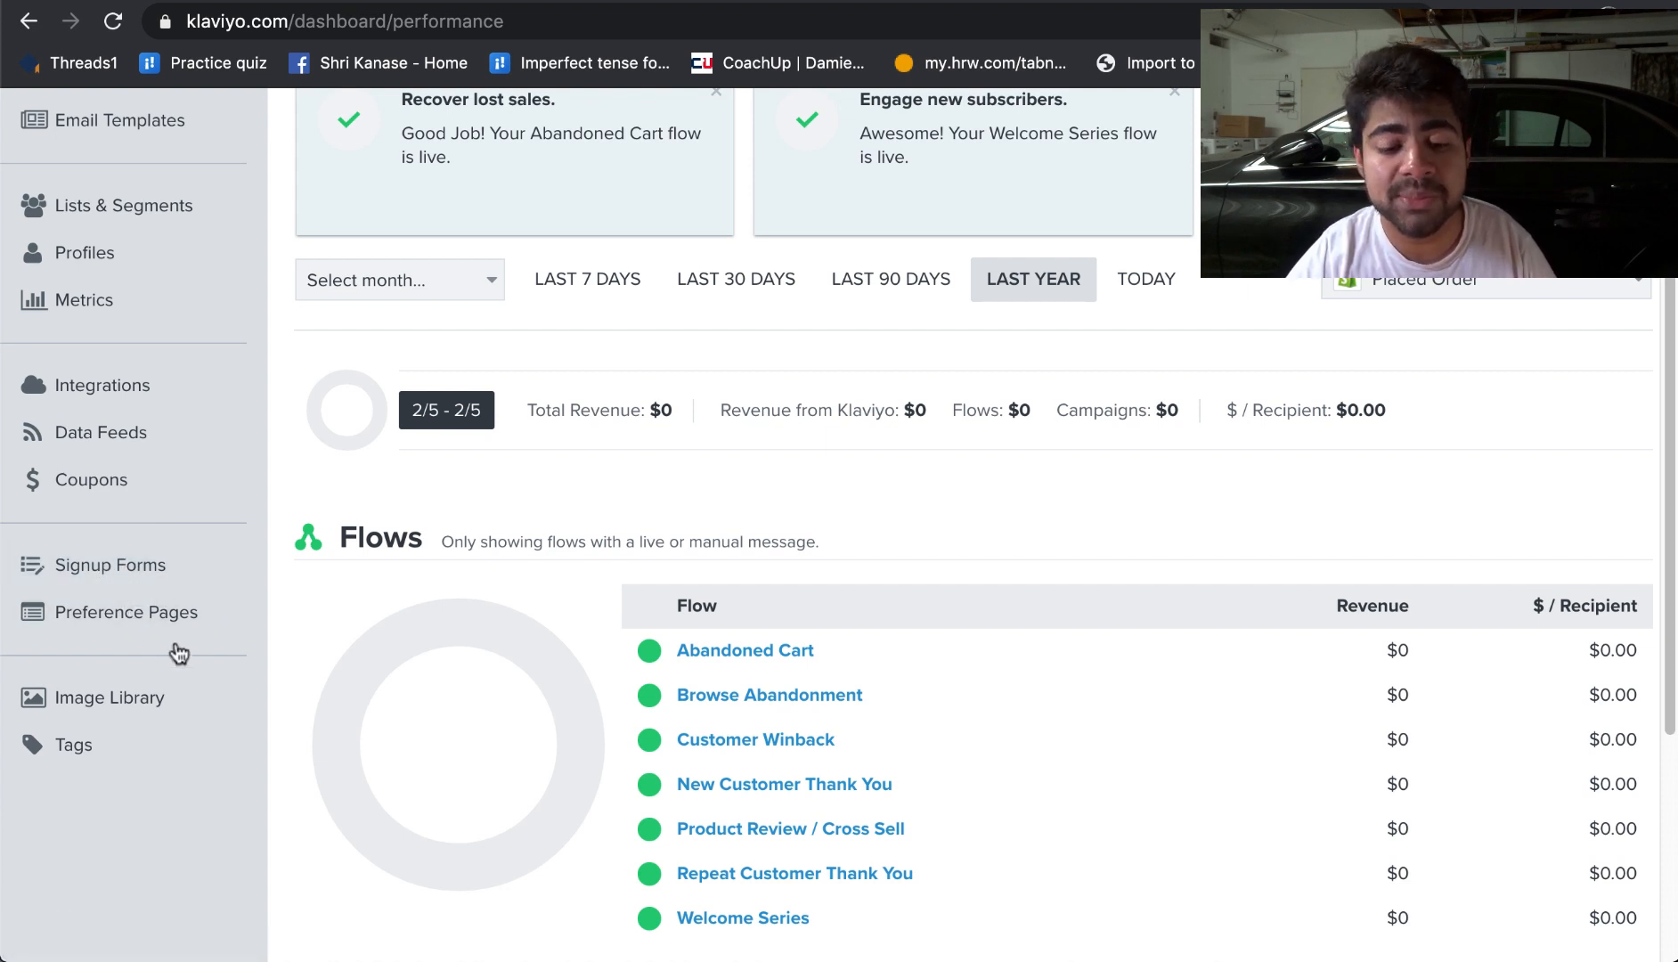
Step: Start creating a new signup form and browse the available form templates
{"action": "left_click", "coordinate": [140, 584]}
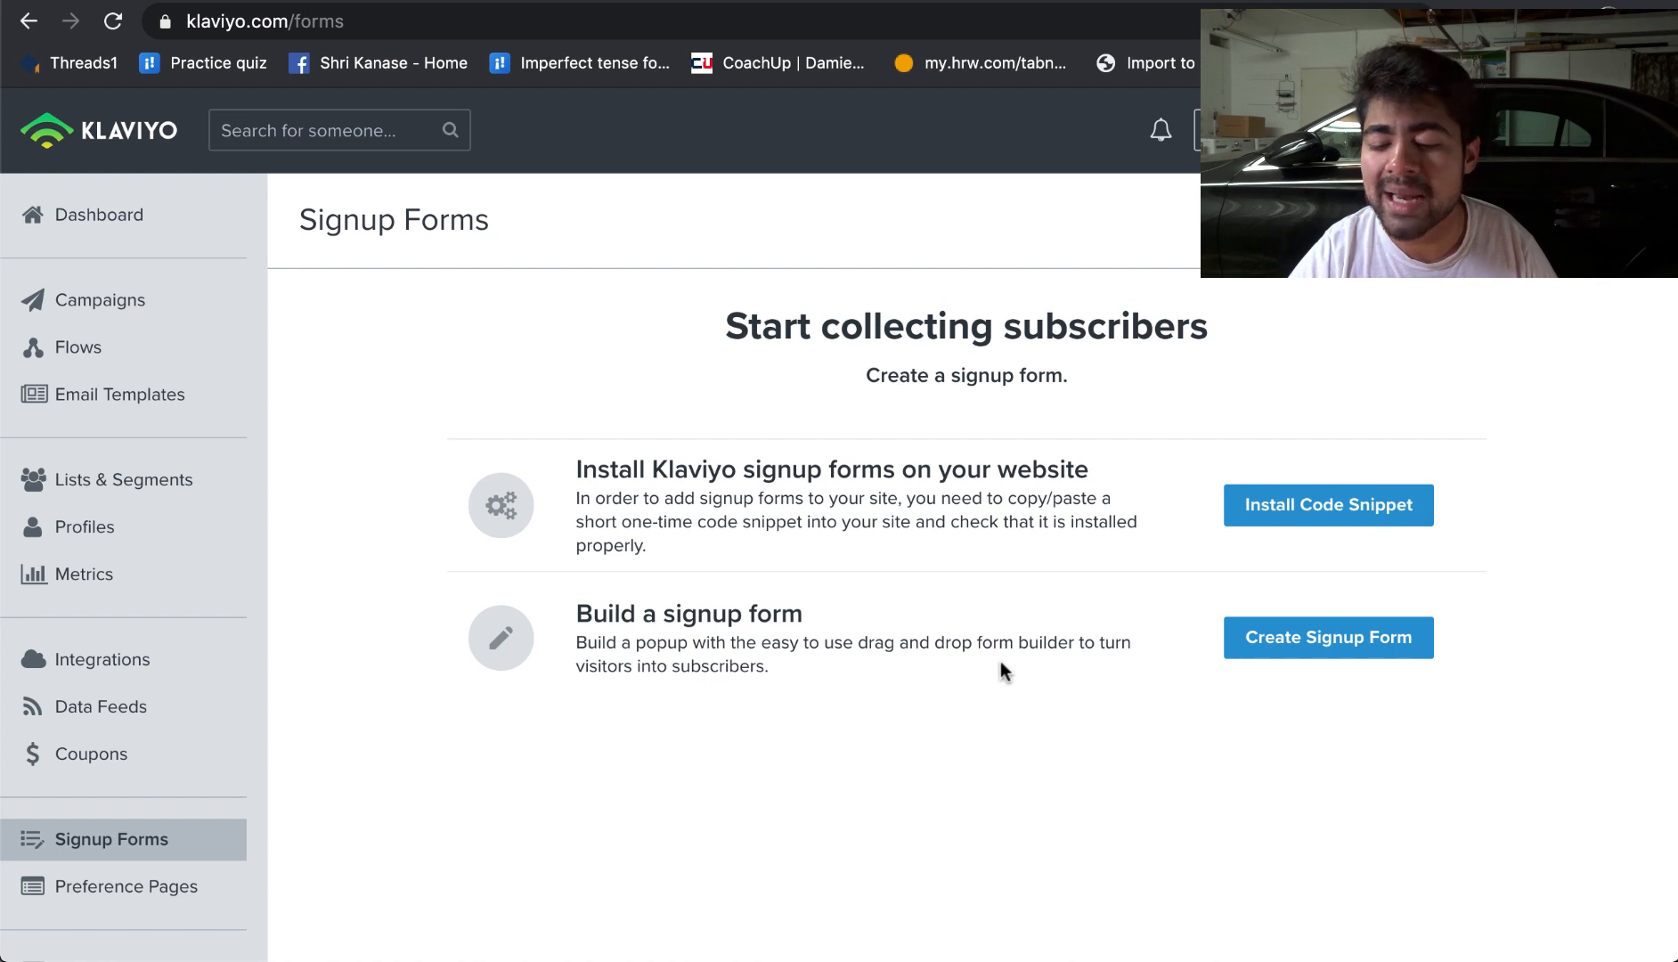
{"action": "left_click", "coordinate": [1313, 628]}
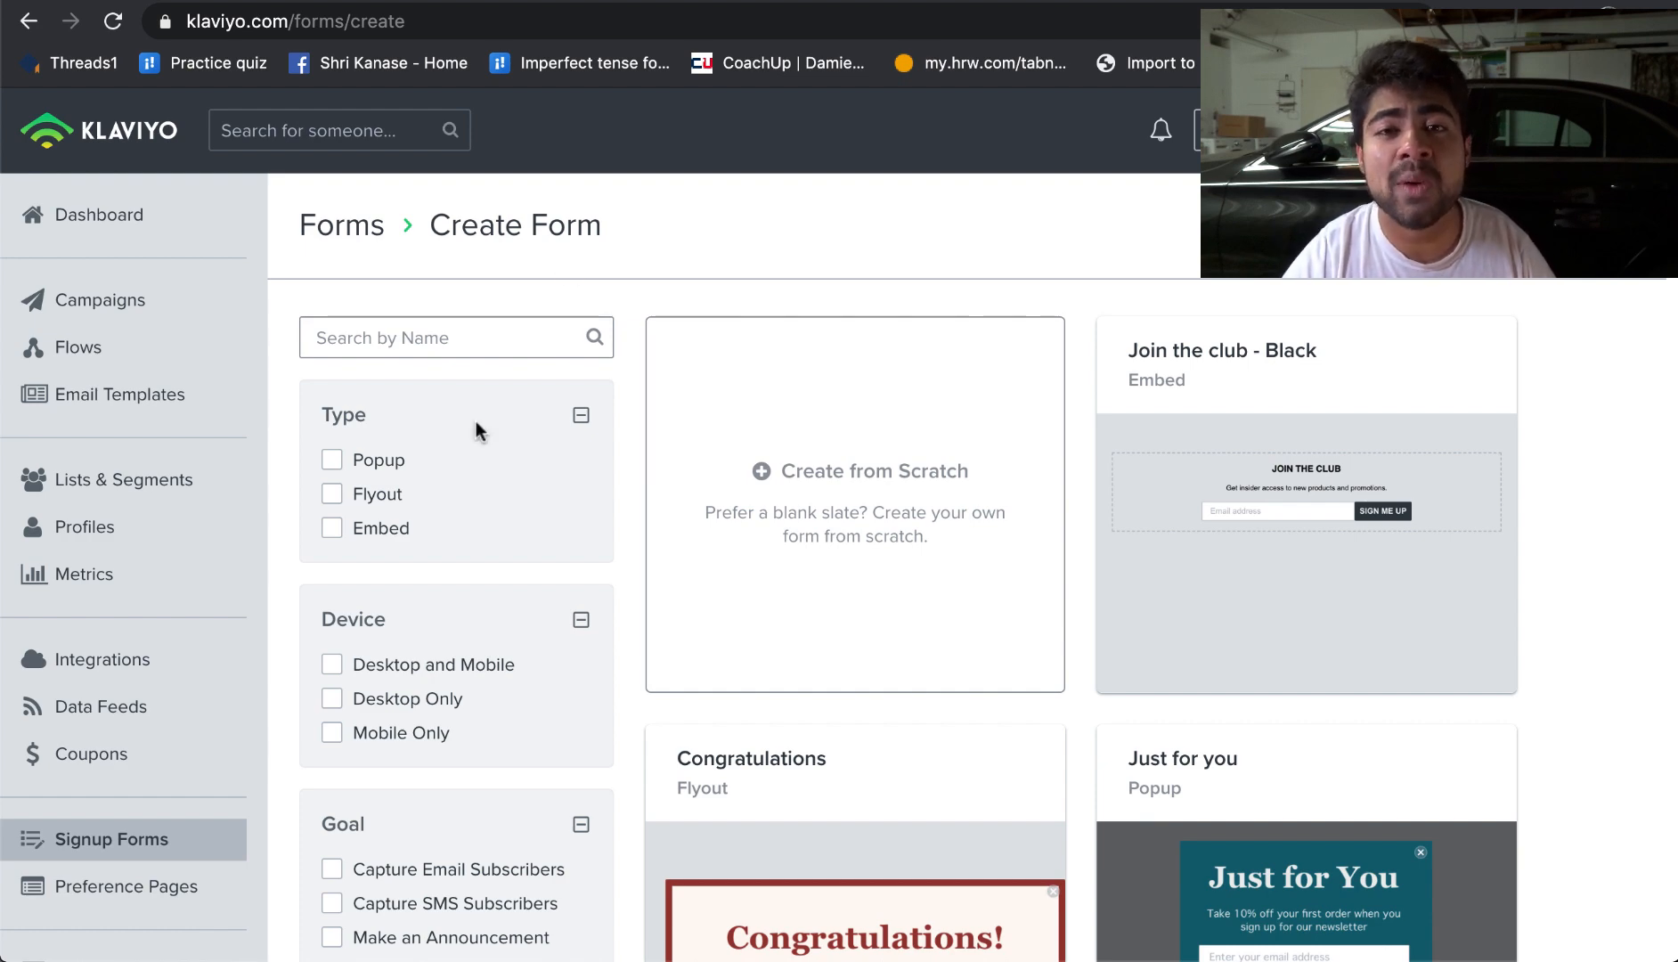
{"action": "scroll", "coordinate": [745, 401], "scroll_direction": "down", "scroll_amount": 5}
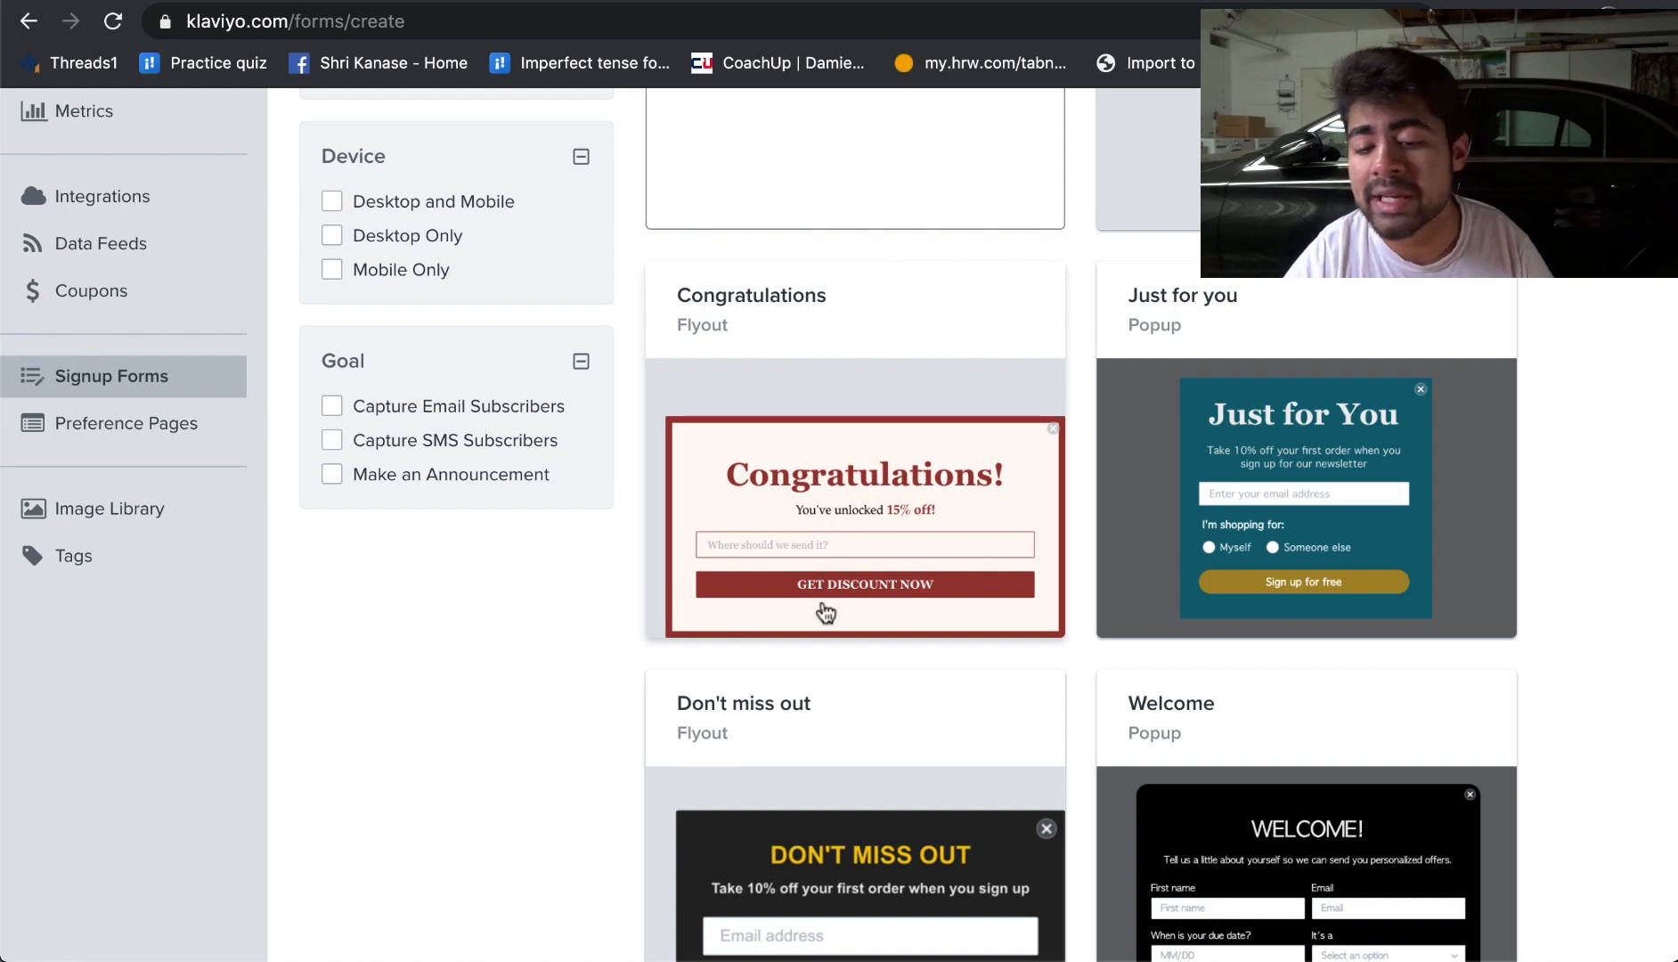
{"action": "scroll", "coordinate": [845, 531], "scroll_direction": "down", "scroll_amount": 1}
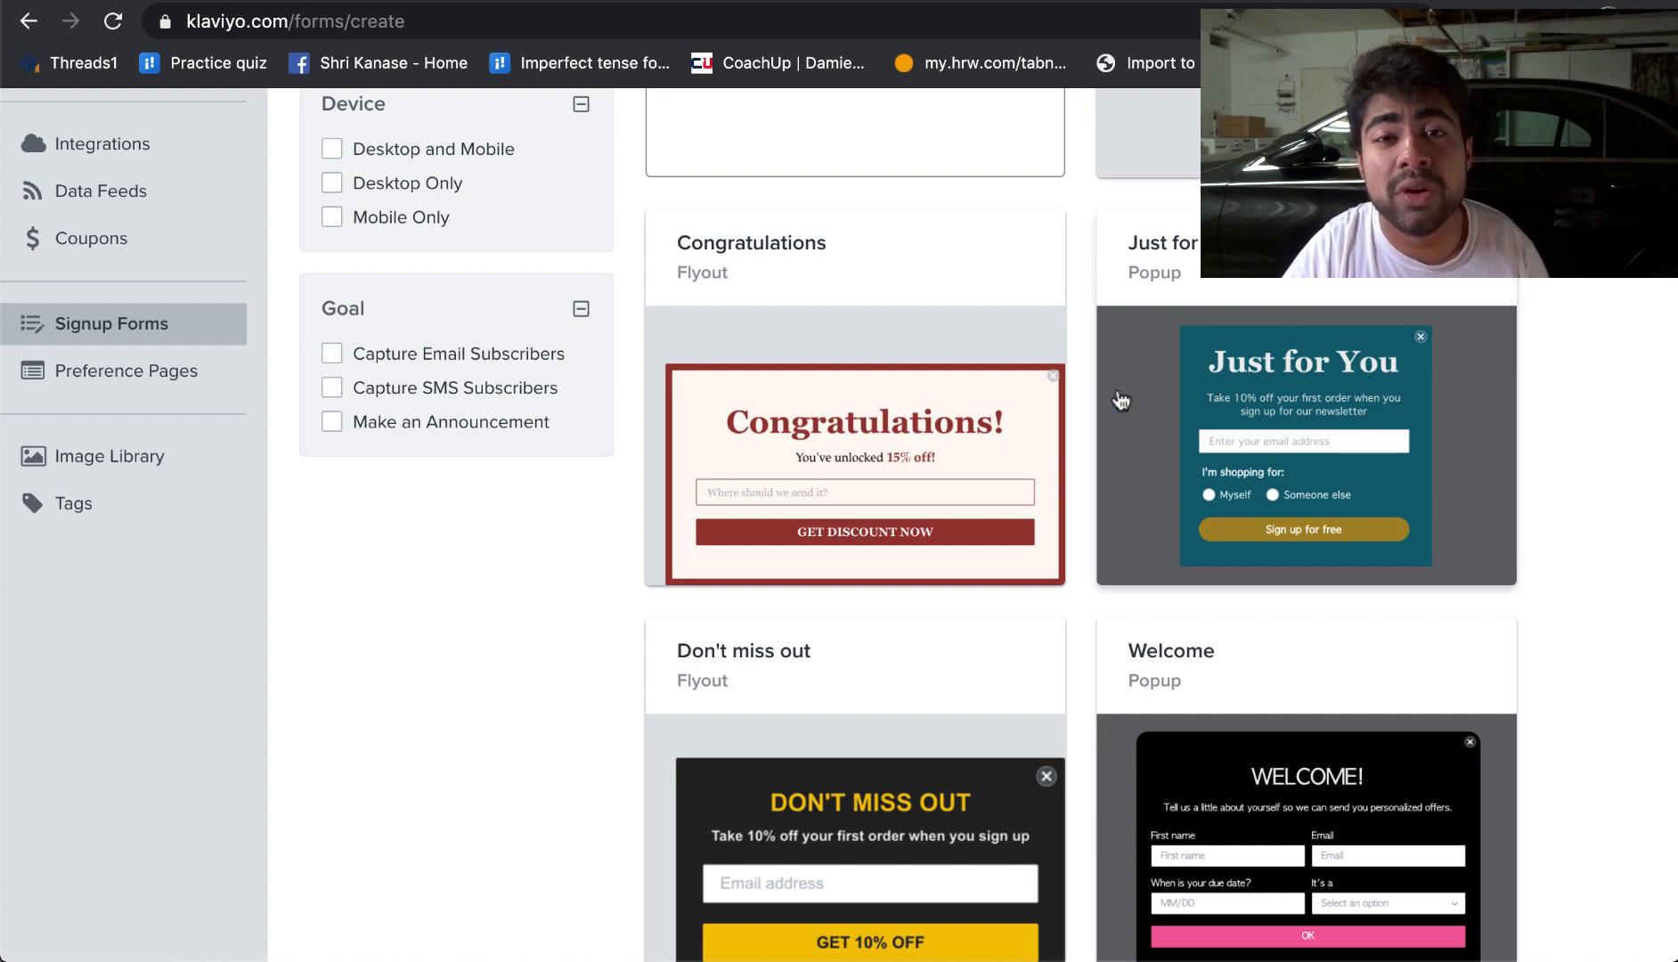
{"action": "scroll", "coordinate": [657, 440], "scroll_direction": "up", "scroll_amount": 2}
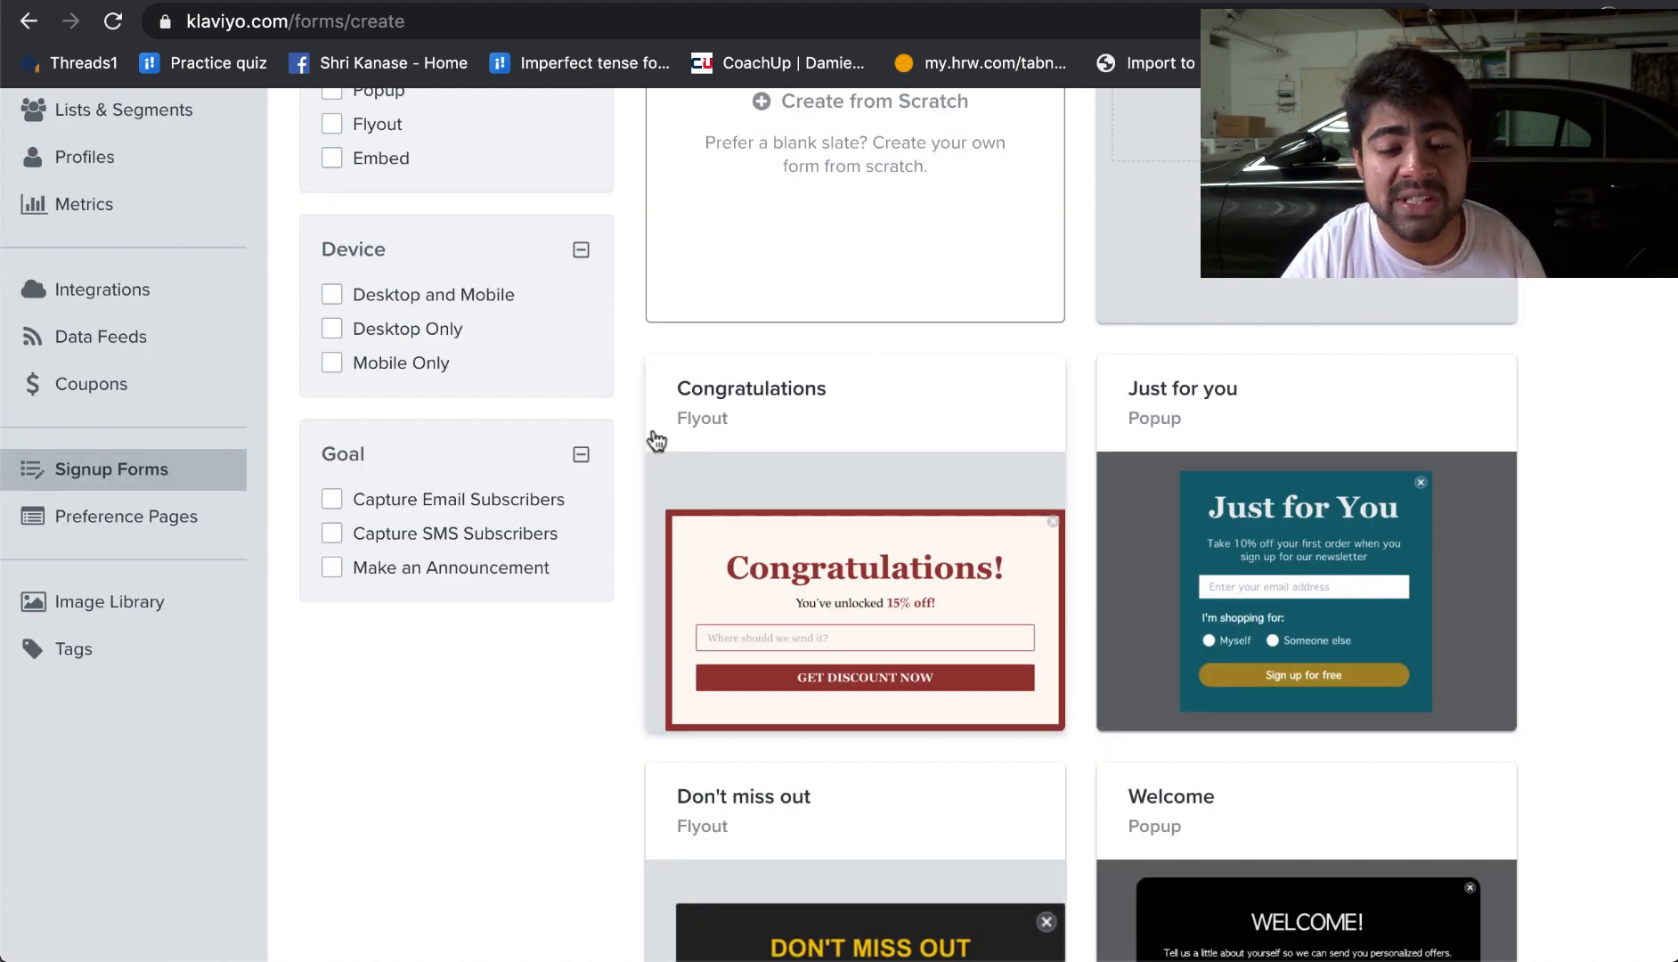
{"action": "scroll", "coordinate": [656, 440], "scroll_direction": "up", "scroll_amount": 3}
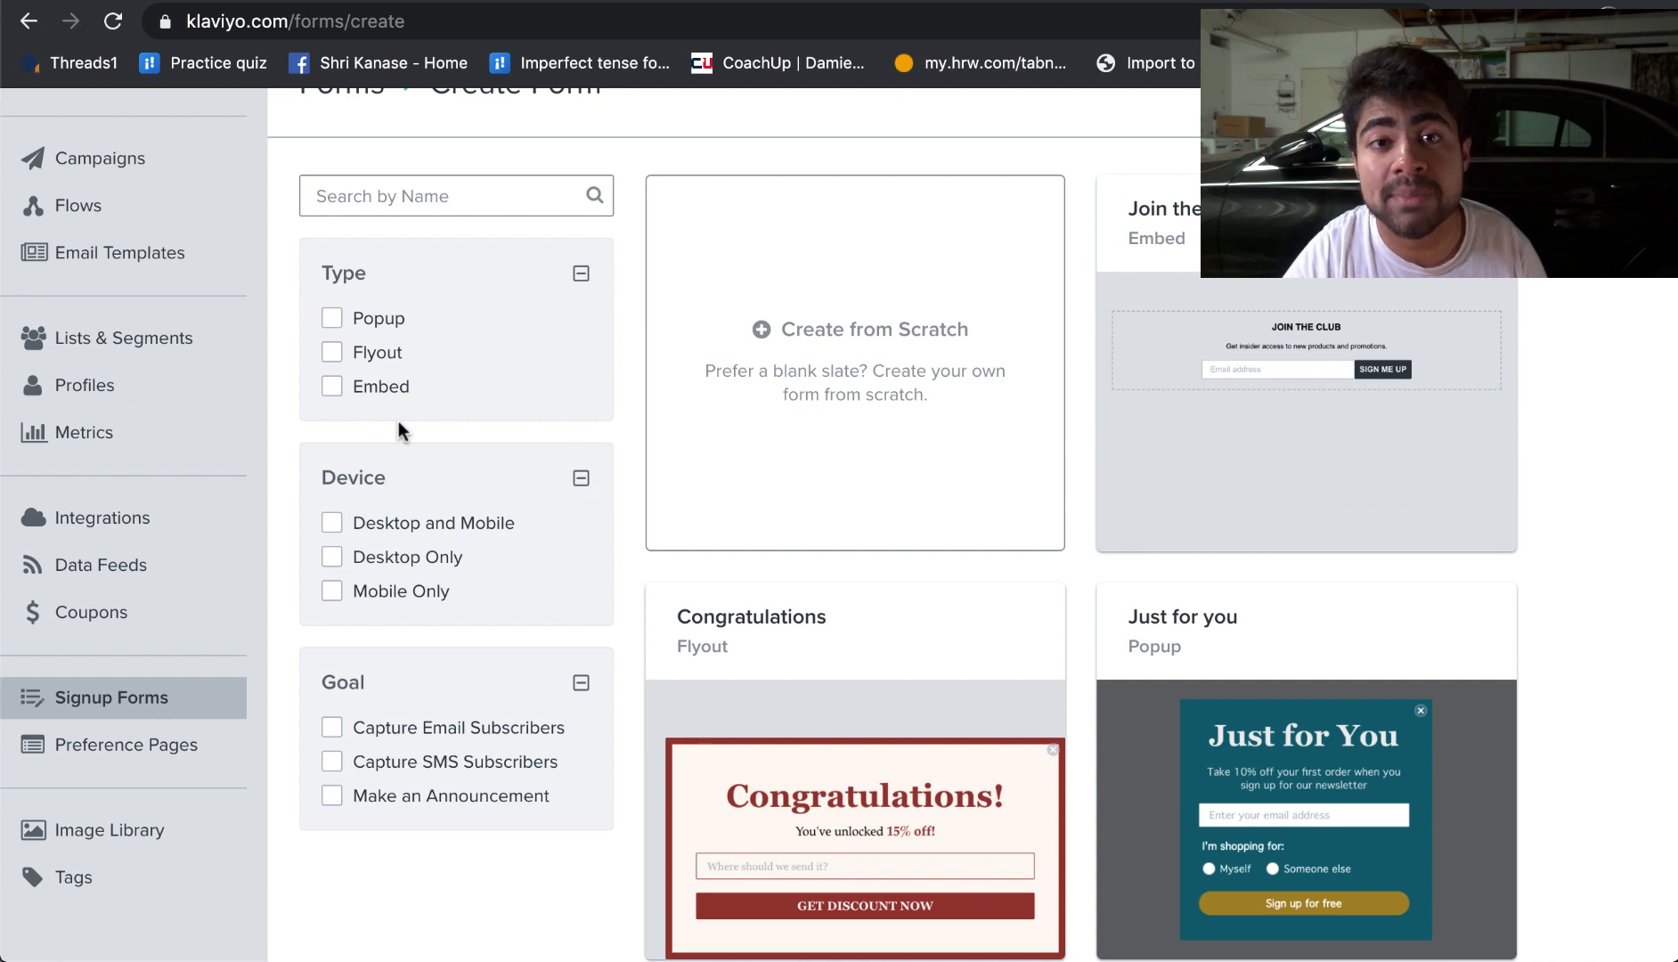
{"action": "scroll", "coordinate": [398, 420], "scroll_direction": "down", "scroll_amount": 2}
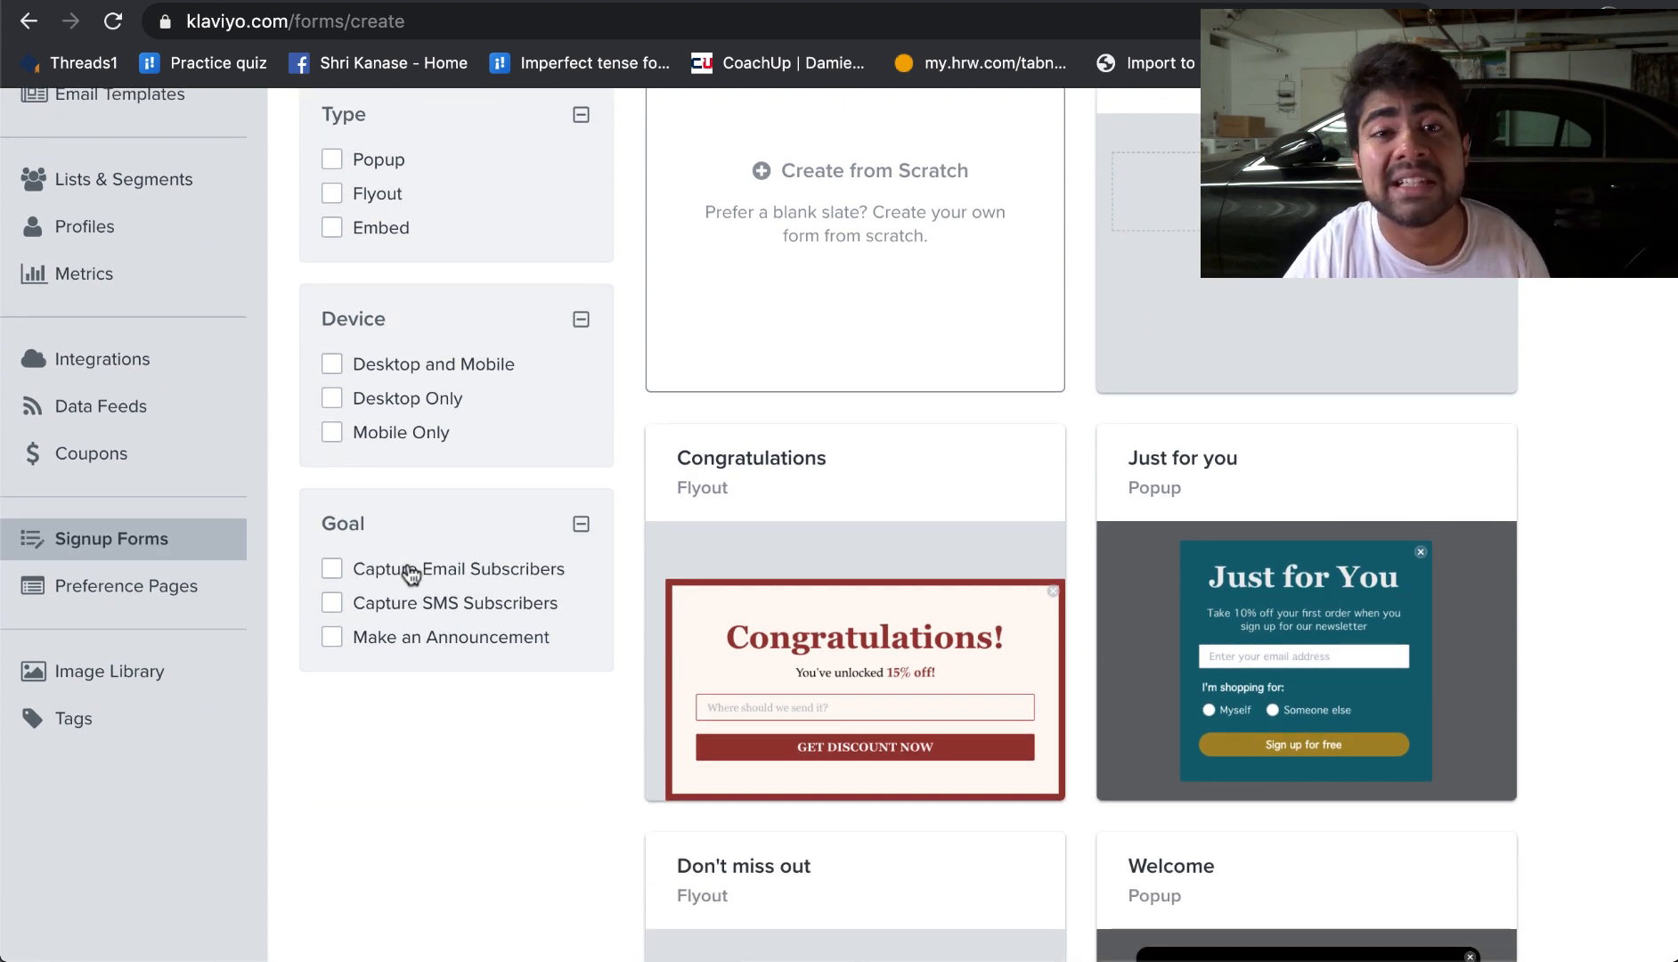
{"action": "scroll", "coordinate": [411, 573], "scroll_direction": "down", "scroll_amount": 4}
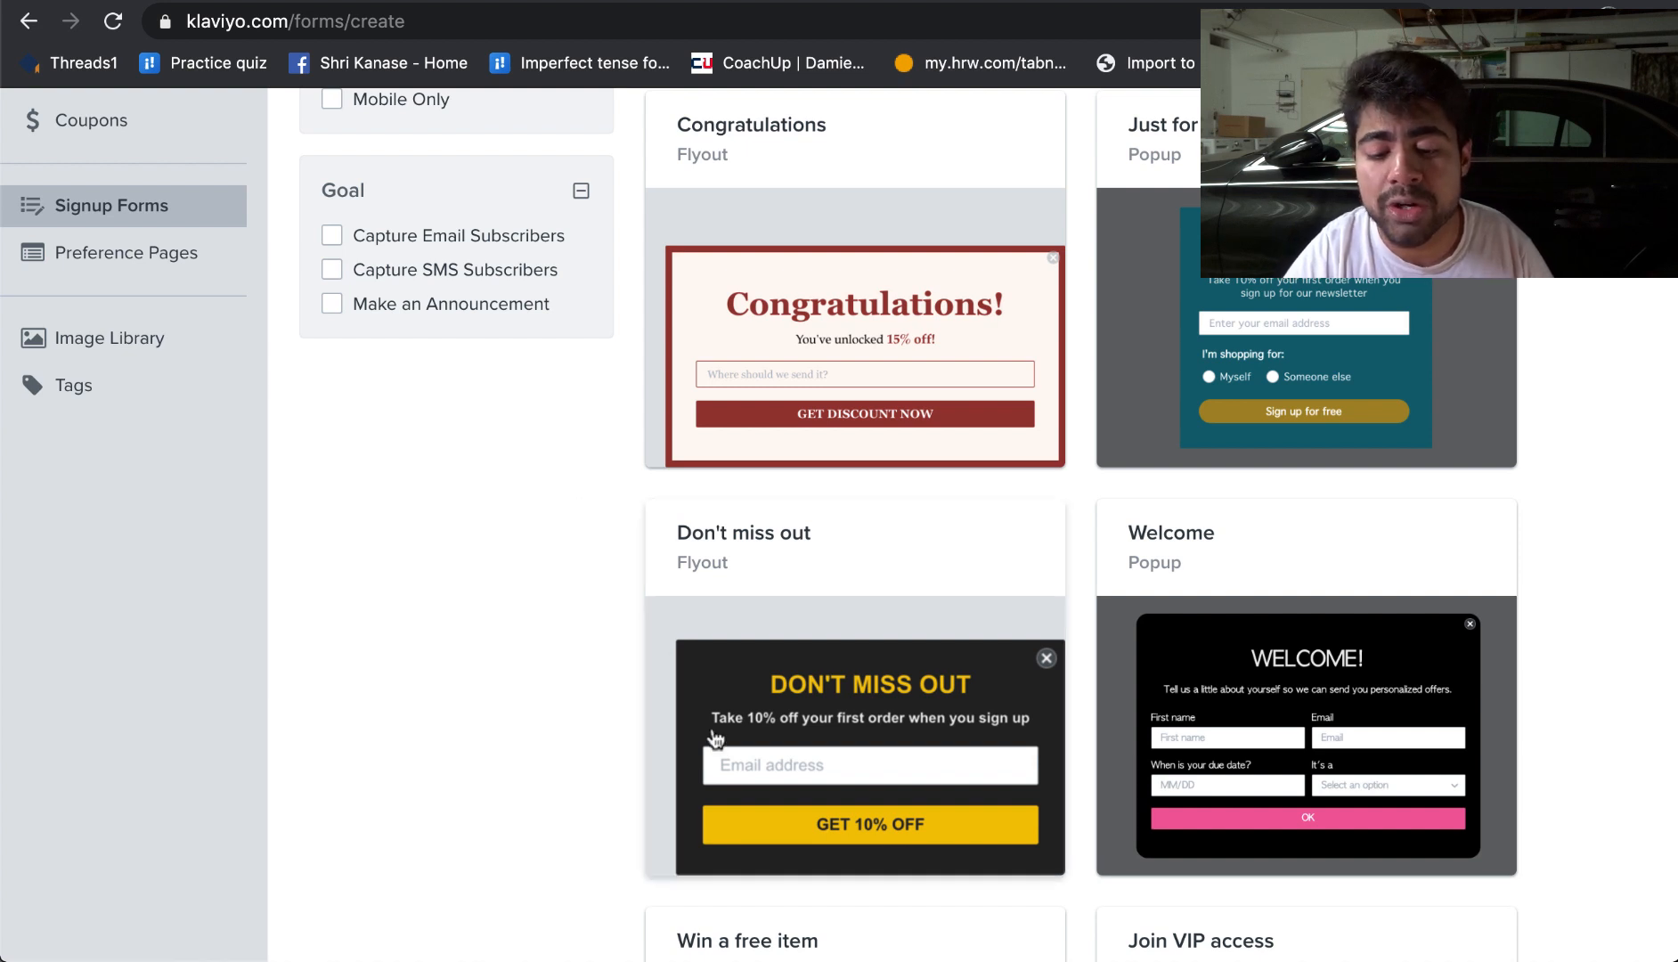
{"action": "scroll", "coordinate": [828, 563], "scroll_direction": "down", "scroll_amount": 3}
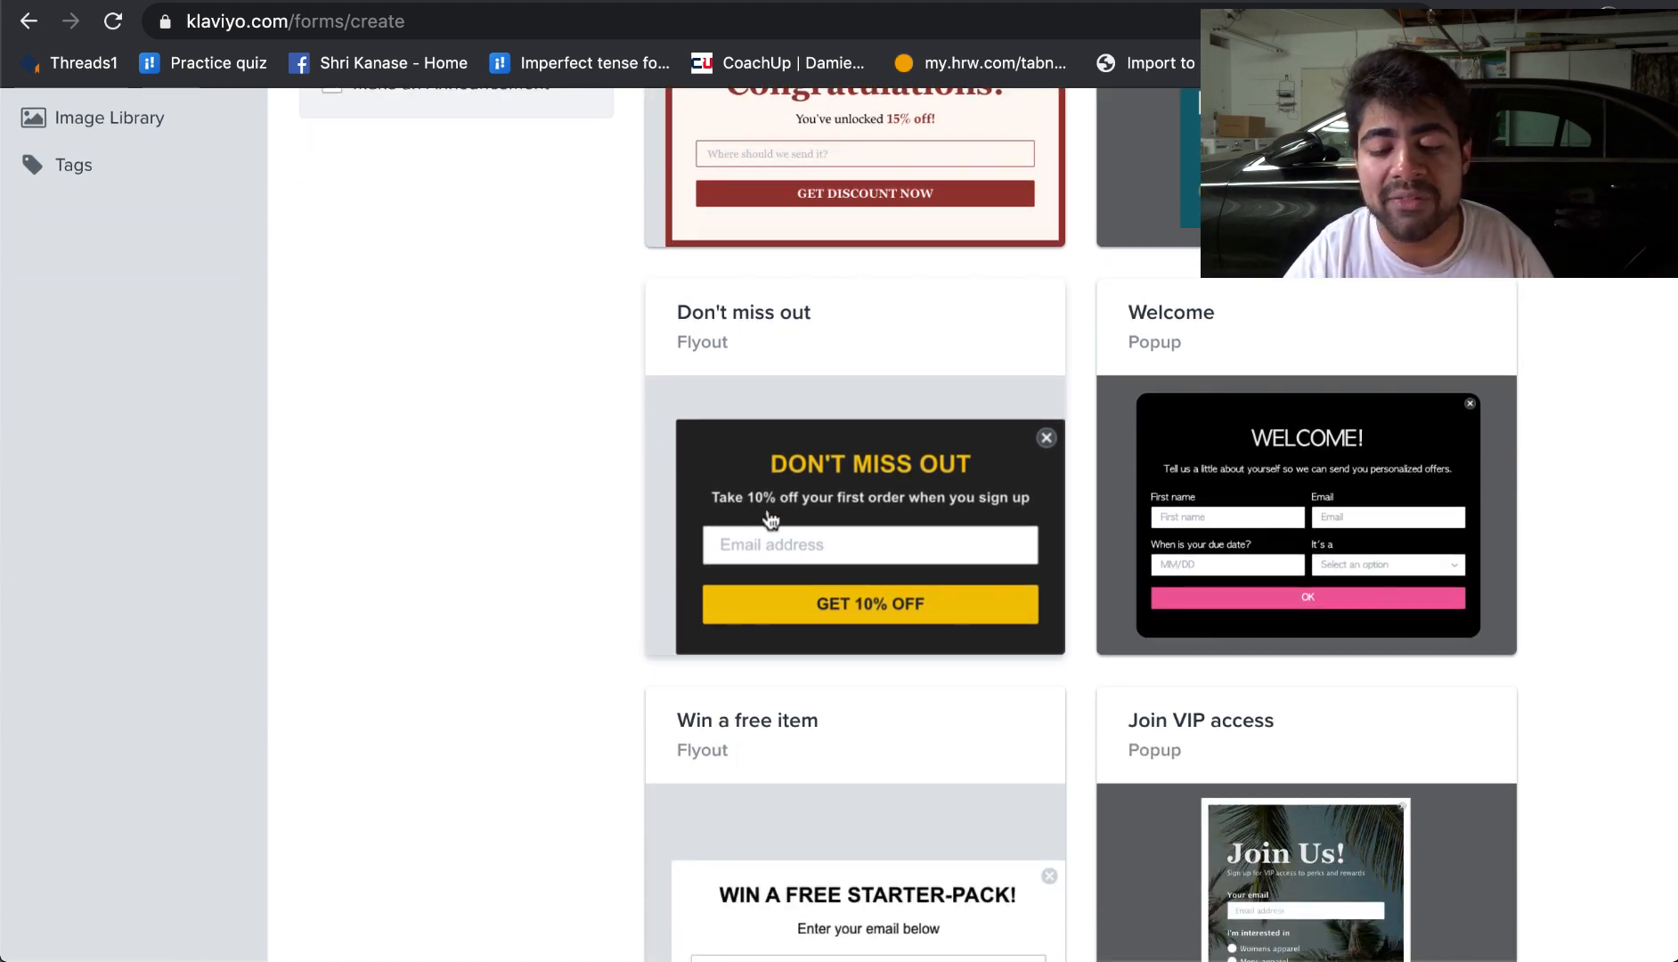
{"action": "scroll", "coordinate": [824, 481], "scroll_direction": "up", "scroll_amount": 1}
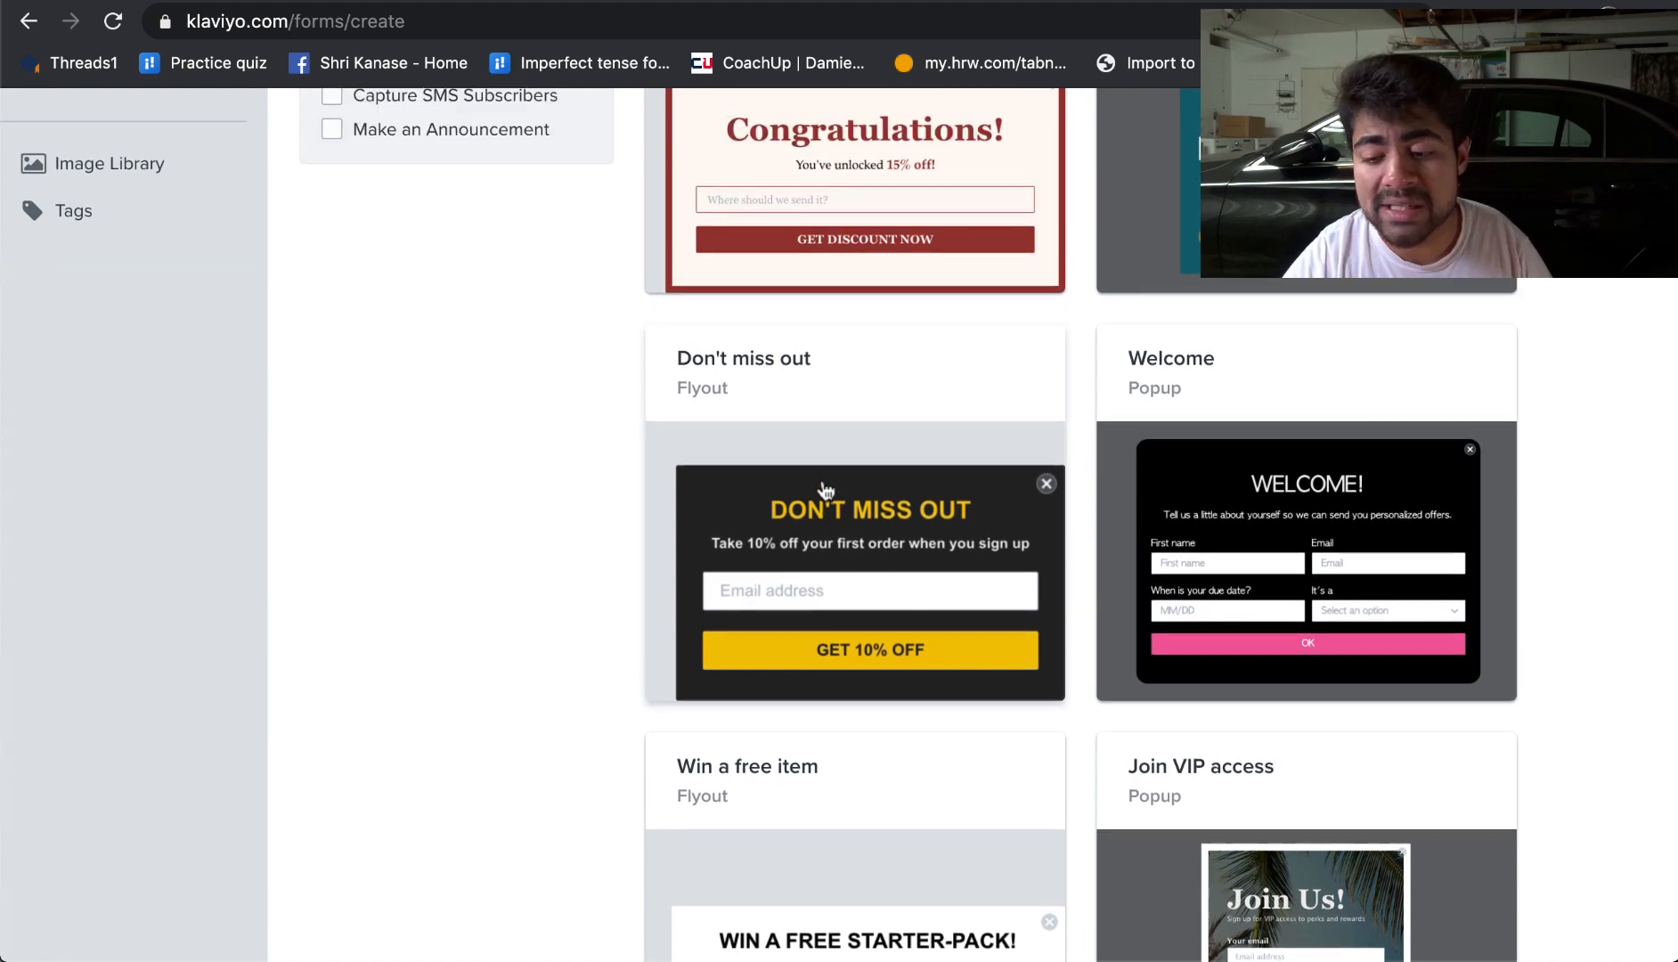
{"action": "scroll", "coordinate": [917, 419], "scroll_direction": "down", "scroll_amount": 4}
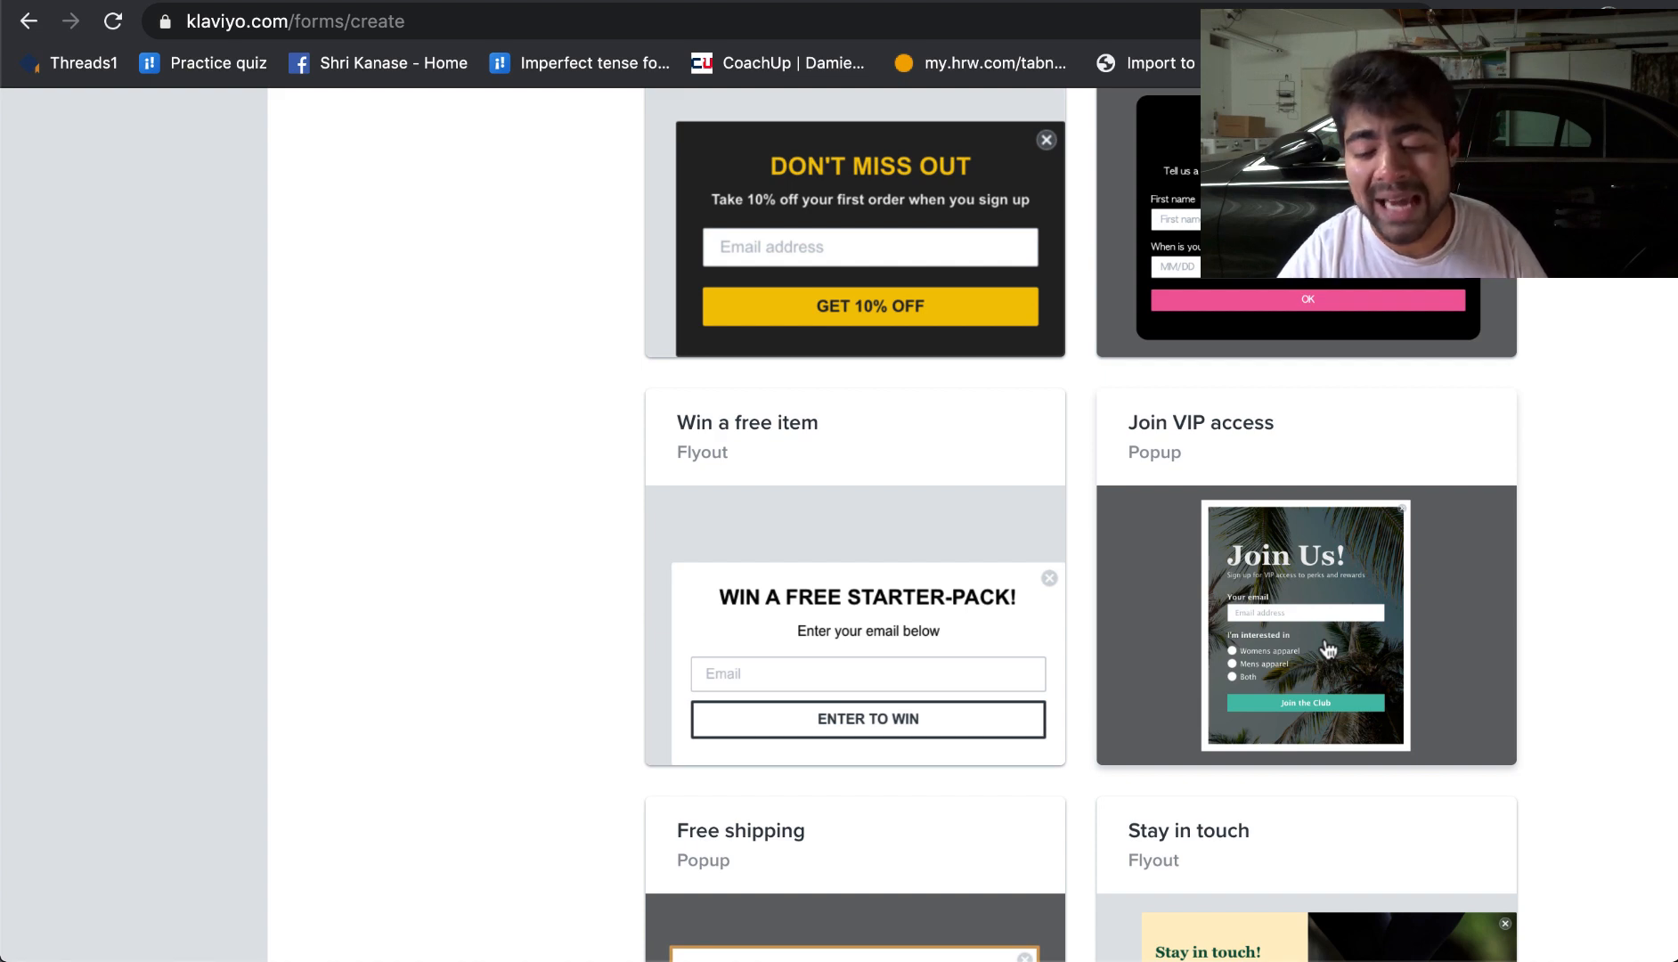
{"action": "scroll", "coordinate": [1327, 648], "scroll_direction": "down", "scroll_amount": 7}
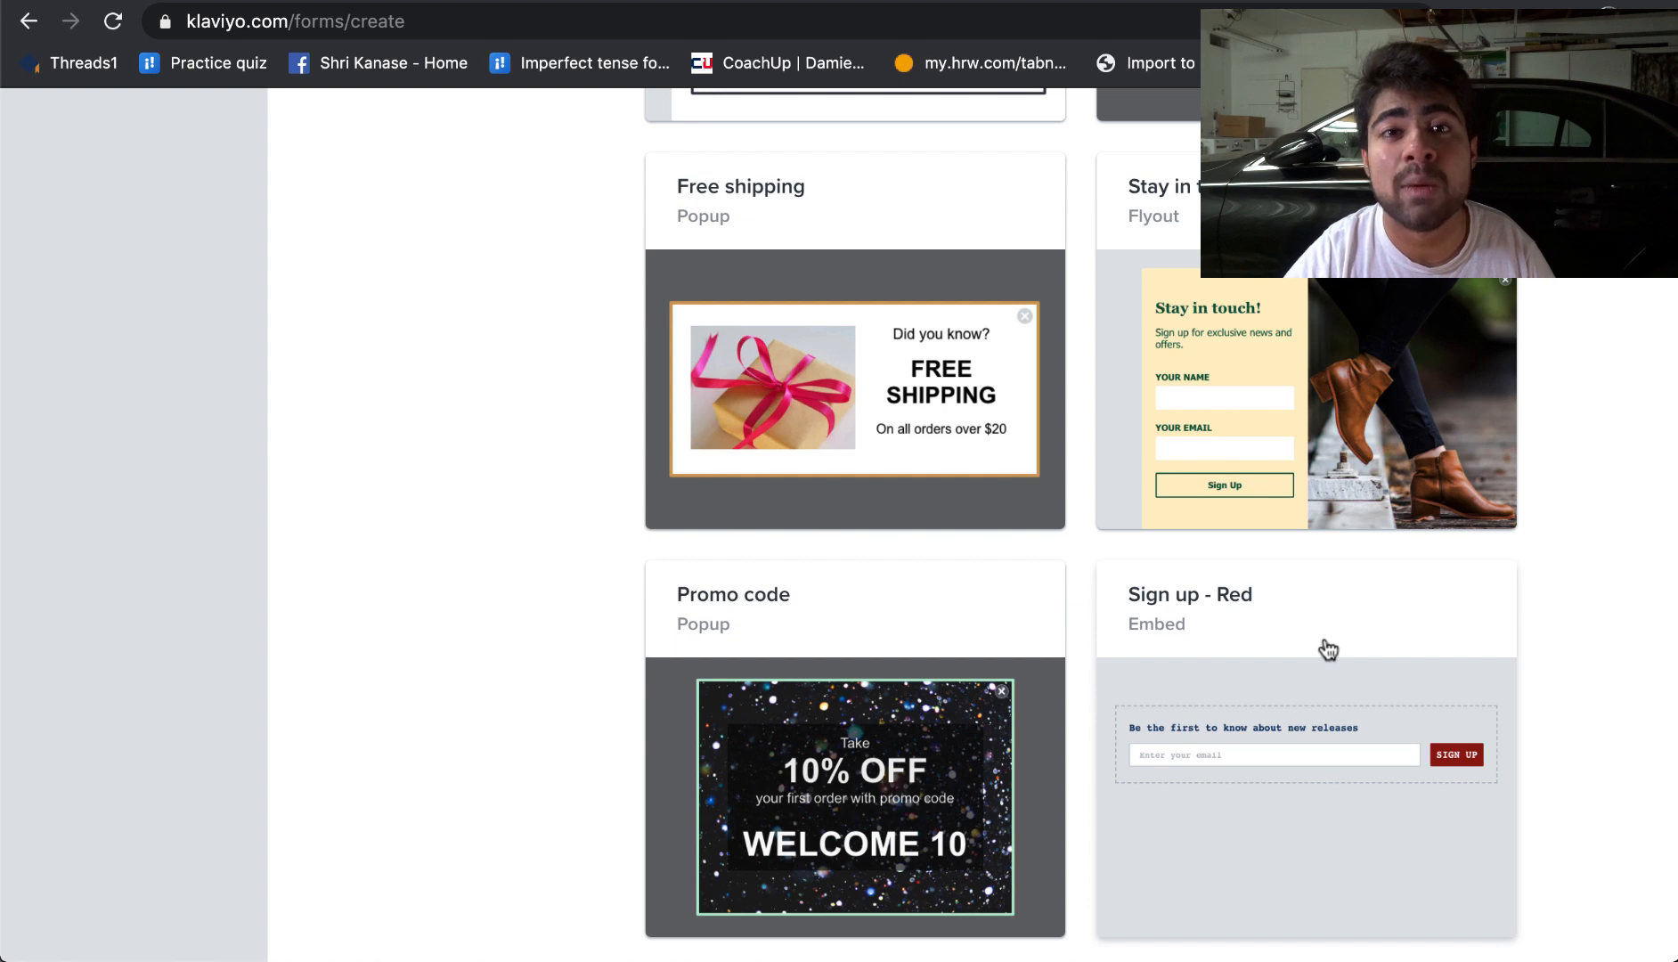
{"action": "scroll", "coordinate": [1328, 651], "scroll_direction": "down", "scroll_amount": 5}
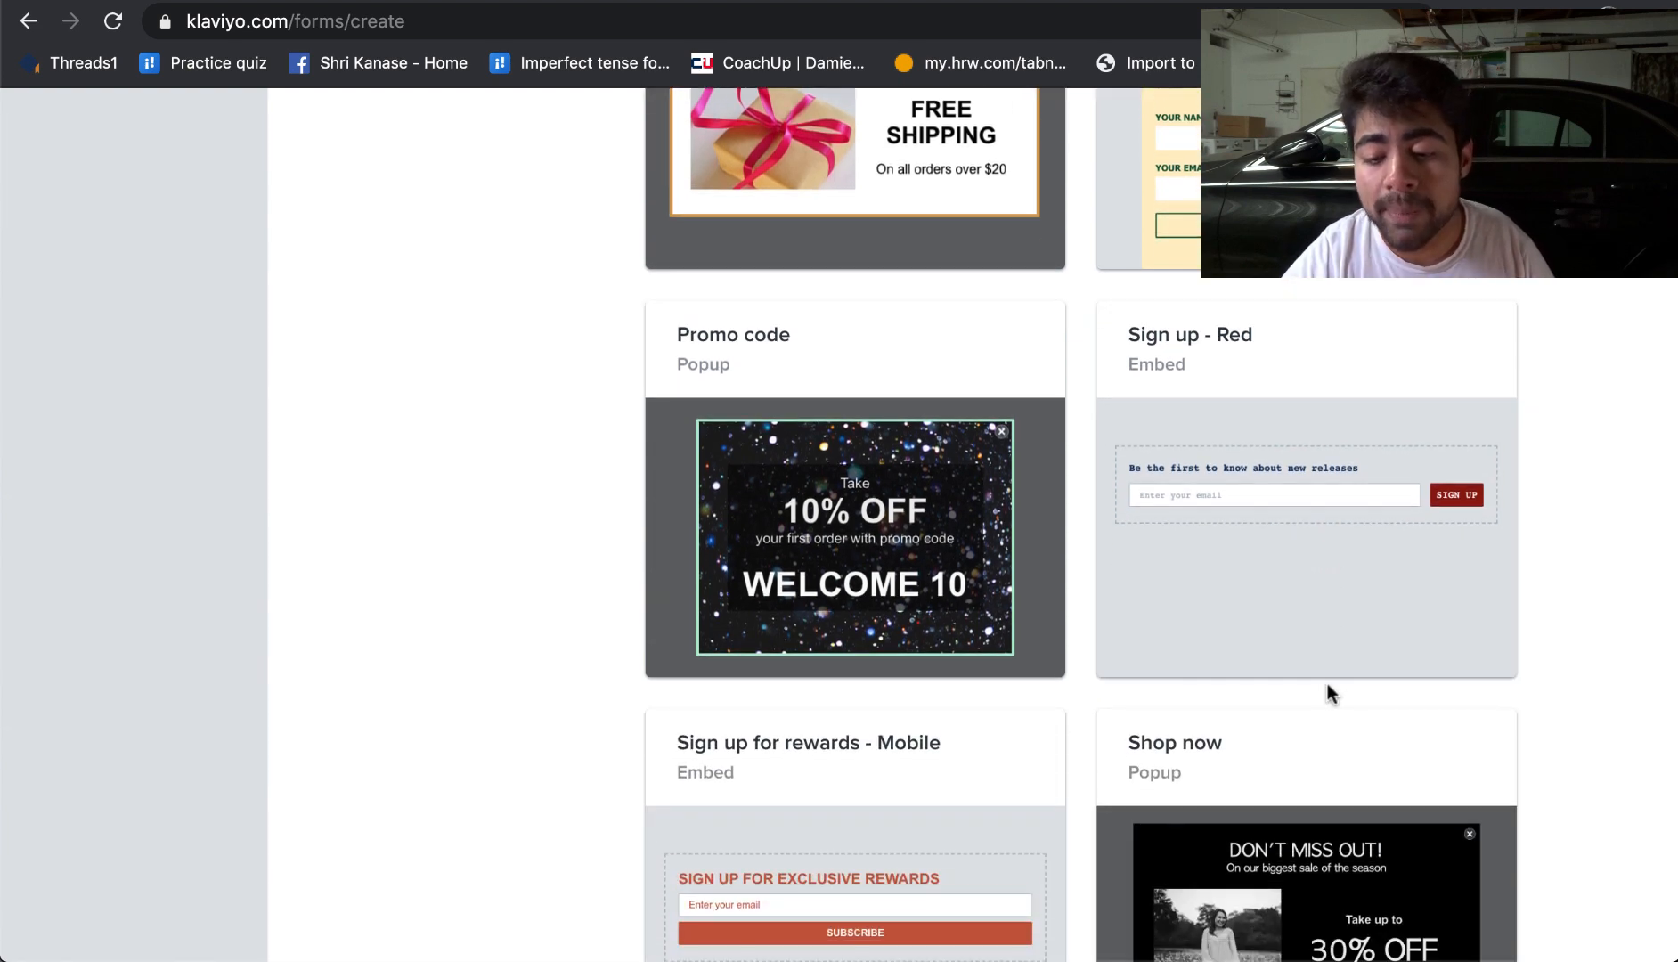
{"action": "scroll", "coordinate": [1327, 691], "scroll_direction": "up", "scroll_amount": 6}
{"action": "scroll", "coordinate": [1328, 686], "scroll_direction": "up", "scroll_amount": 15}
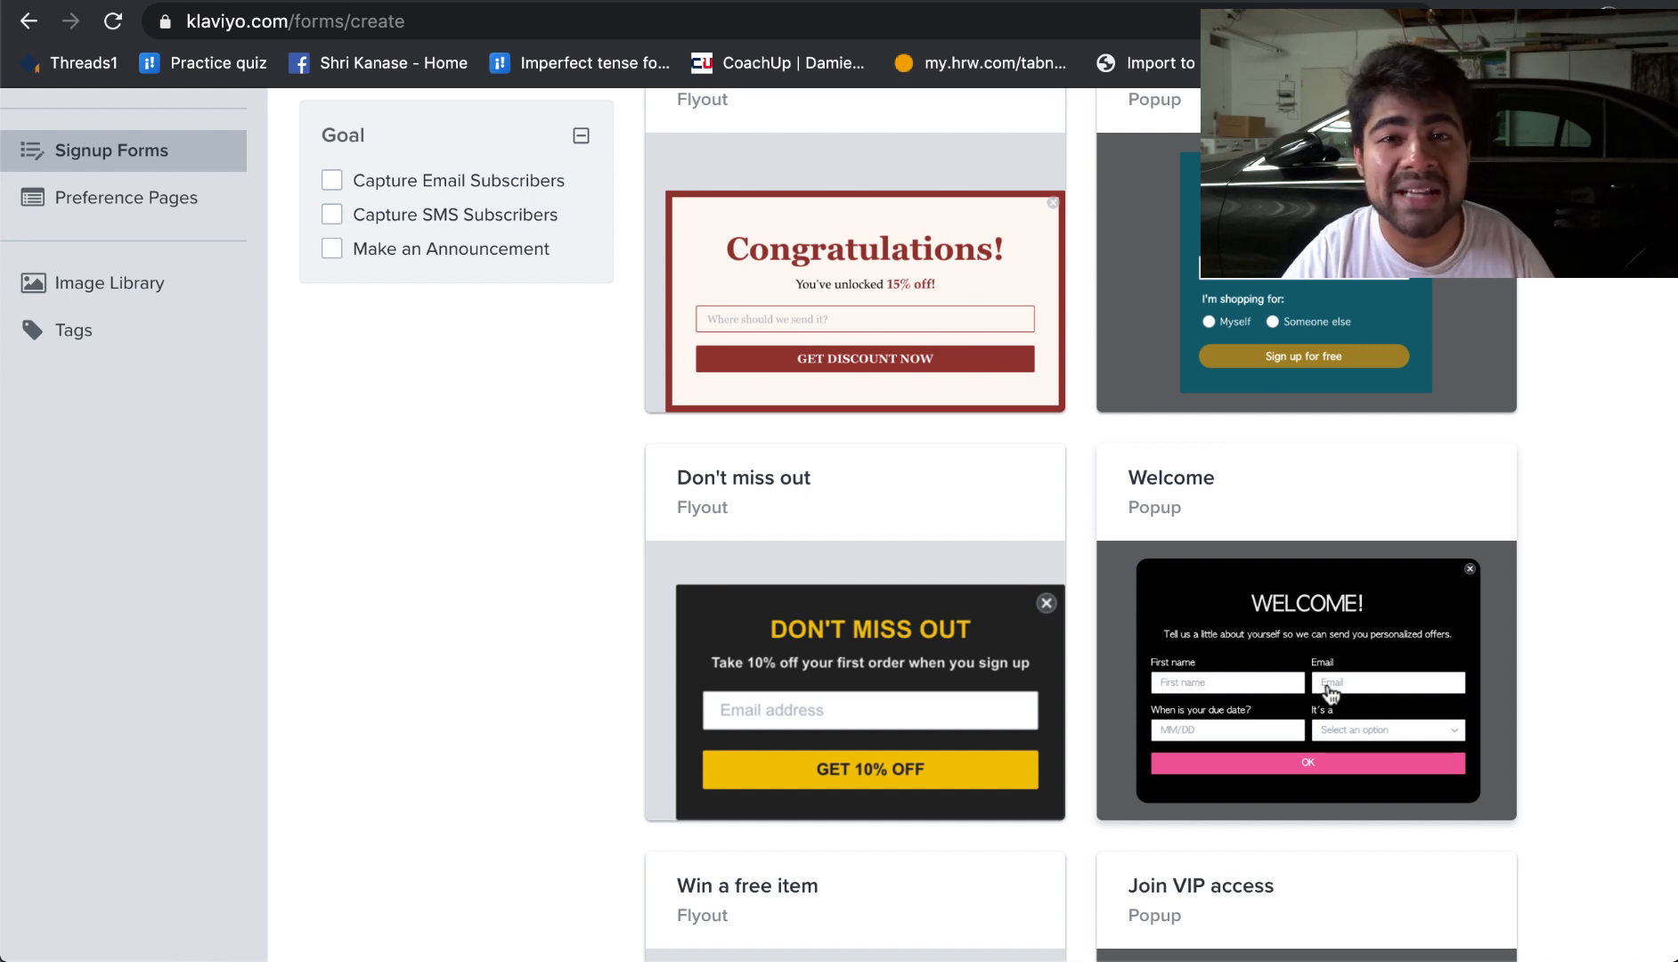
{"action": "scroll", "coordinate": [1331, 694], "scroll_direction": "up", "scroll_amount": 1}
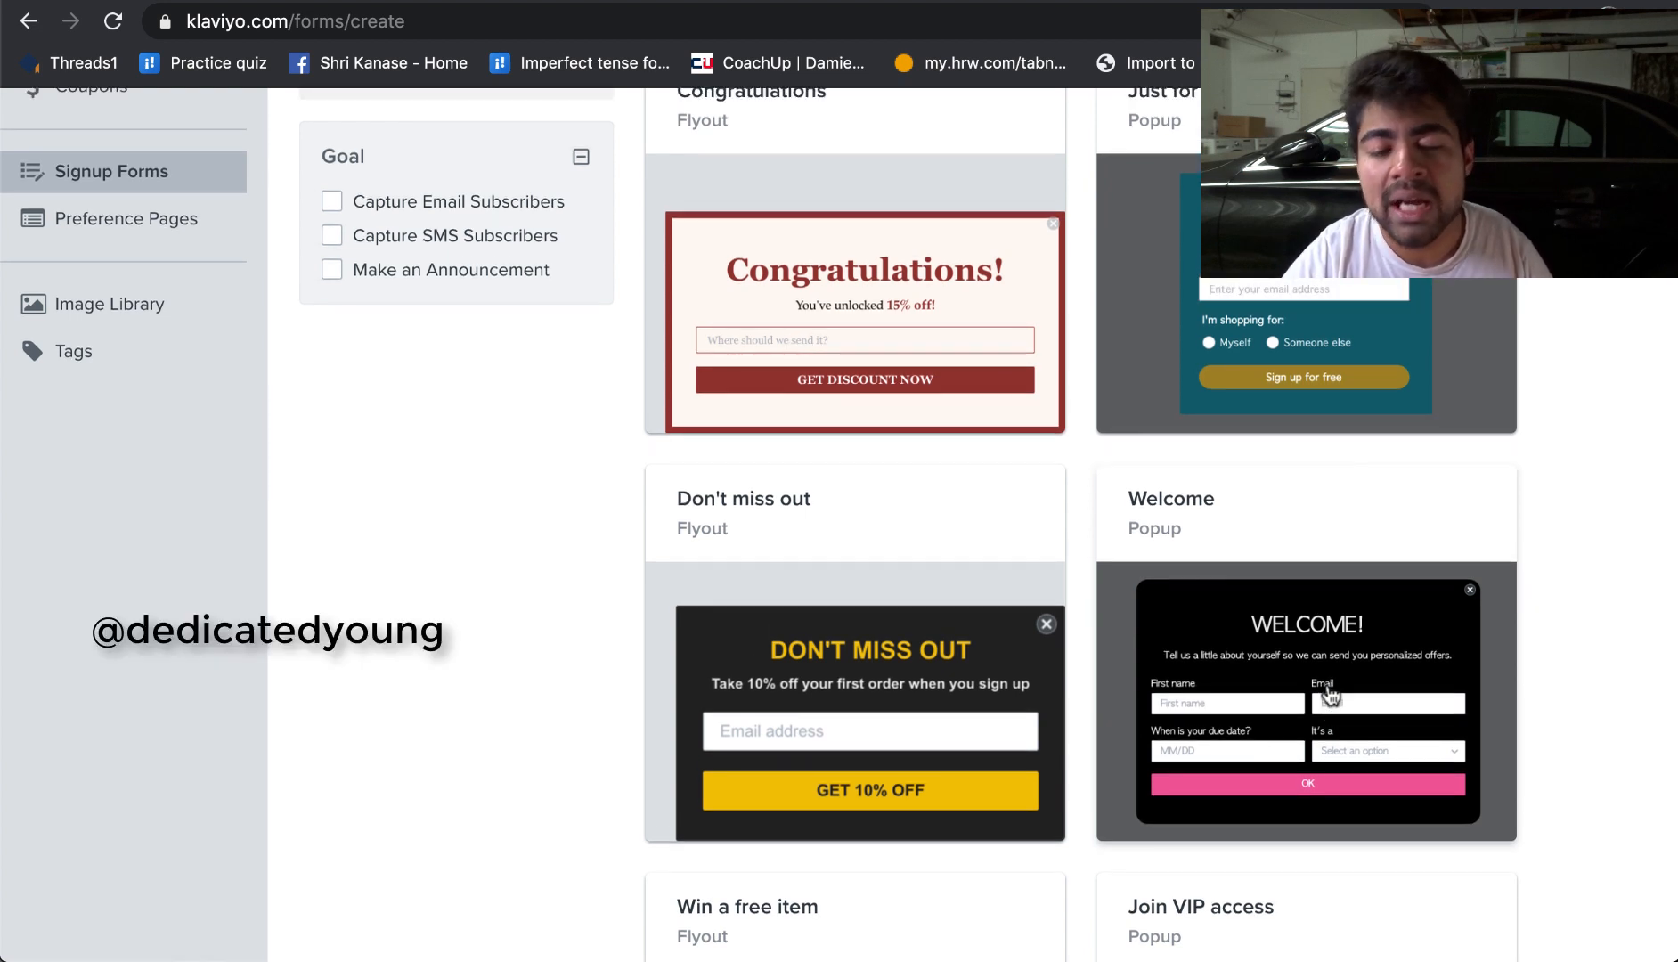
{"action": "scroll", "coordinate": [1331, 694], "scroll_direction": "up", "scroll_amount": 5}
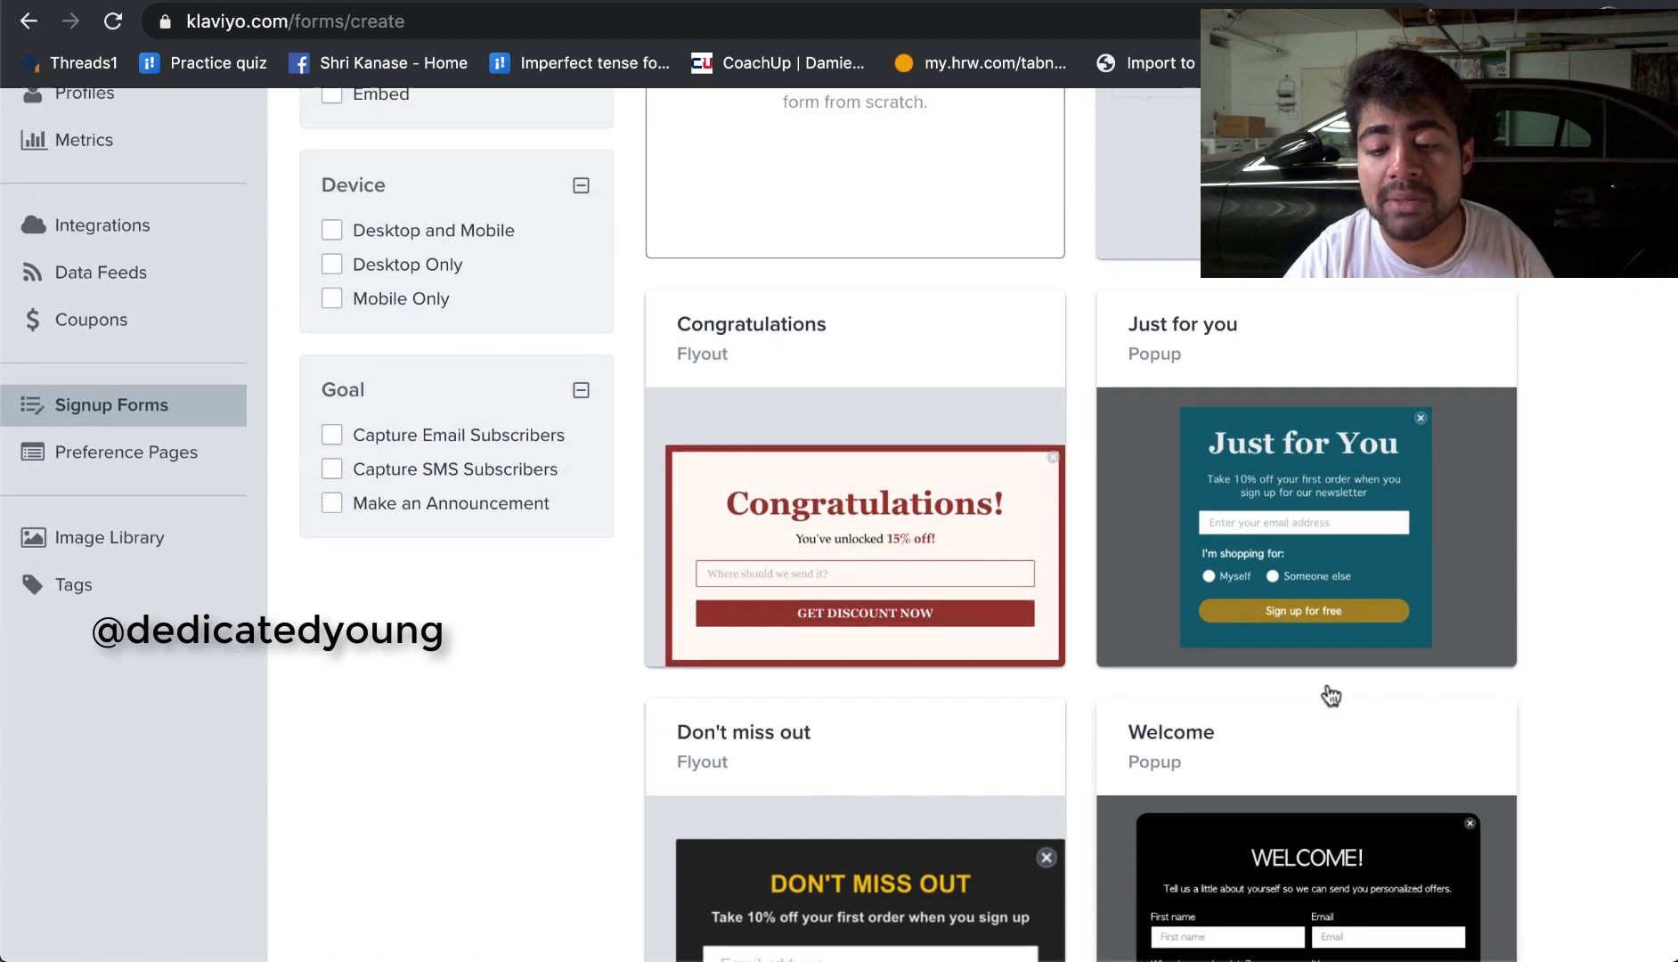
{"action": "scroll", "coordinate": [1331, 694], "scroll_direction": "down", "scroll_amount": 12}
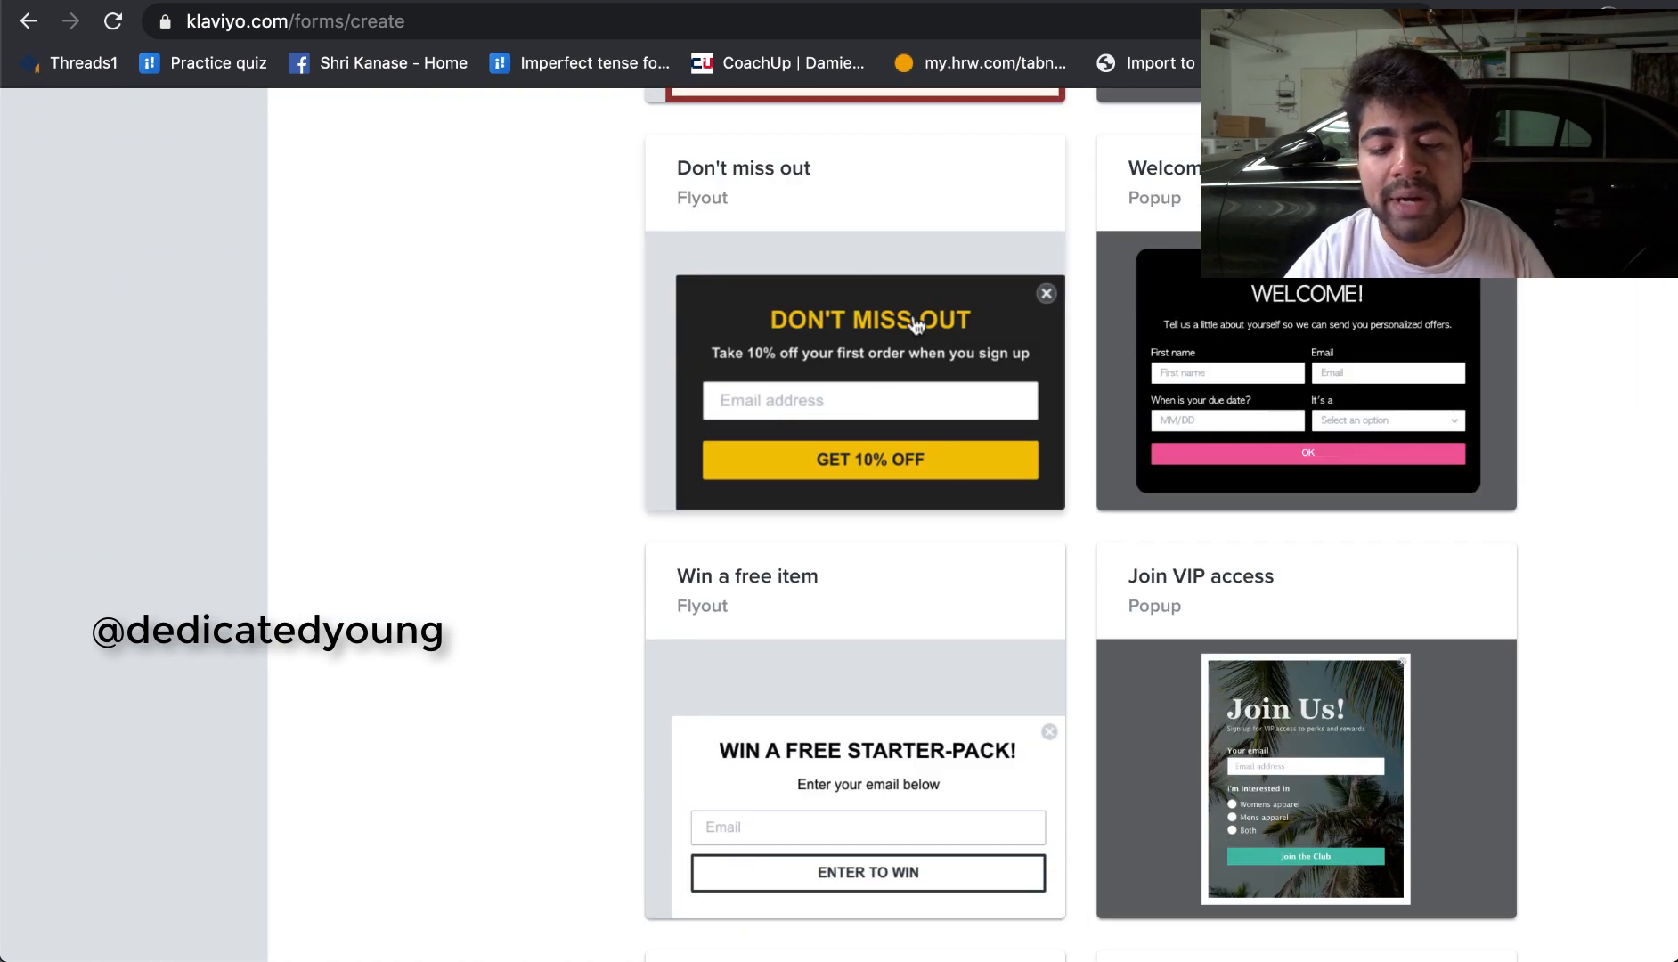
Step: Pick the Don't miss out flyout template and name the form Welcome Series
{"action": "left_click", "coordinate": [863, 414]}
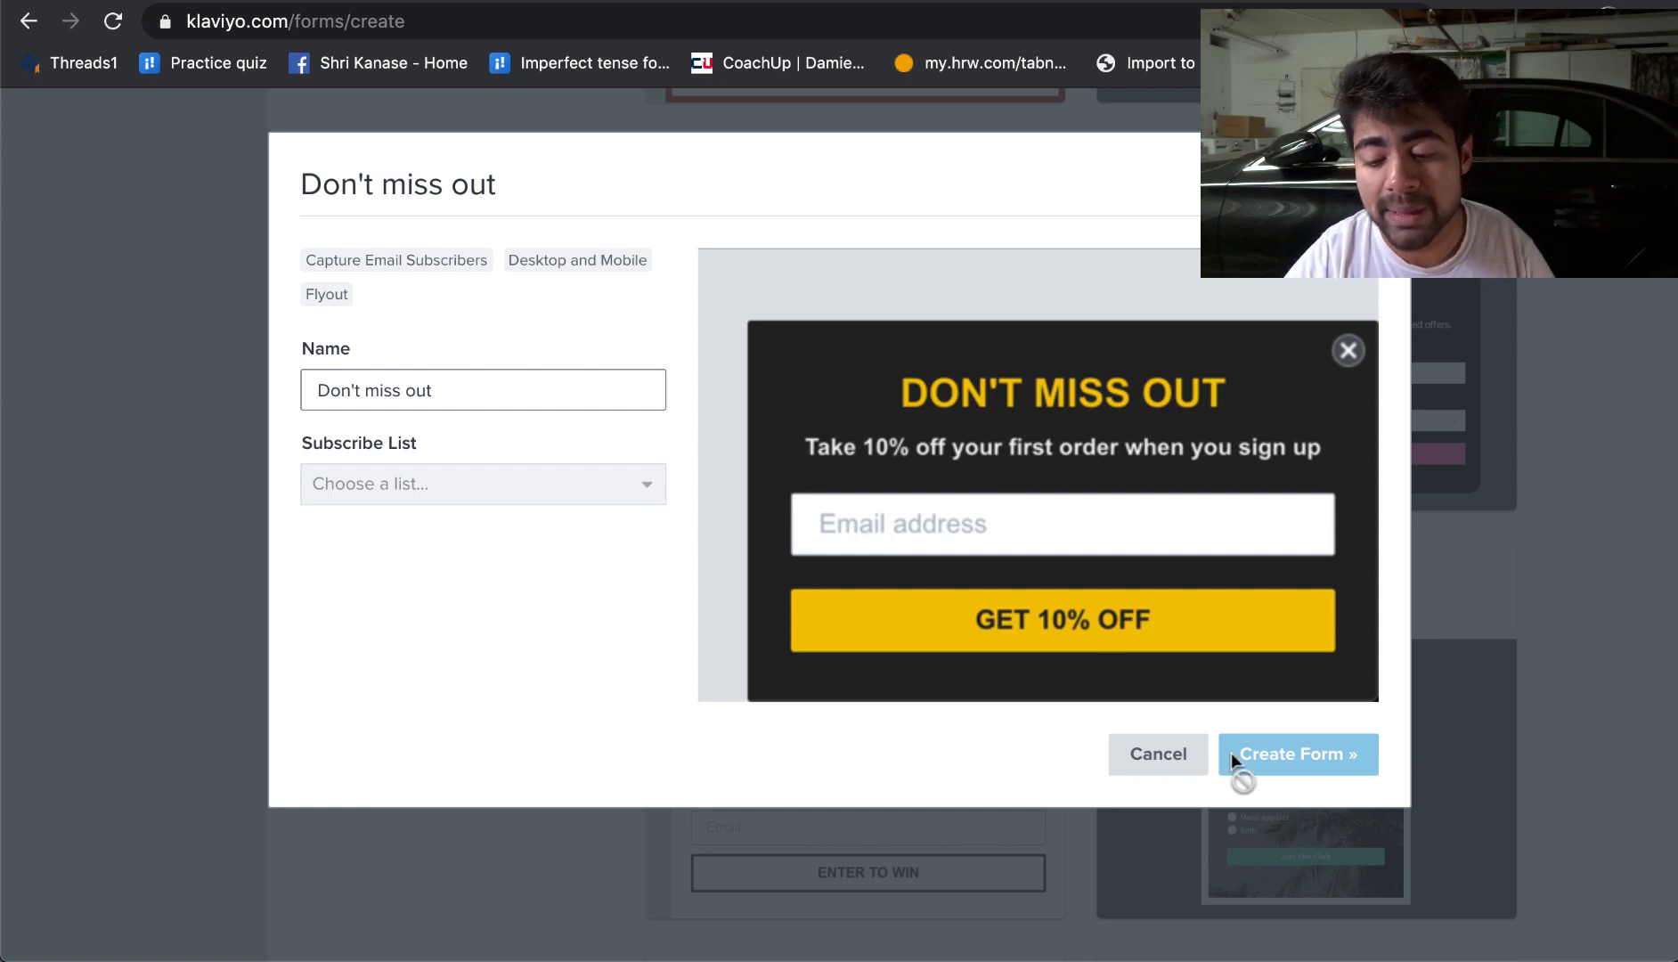
{"action": "double_click", "coordinate": [450, 401]}
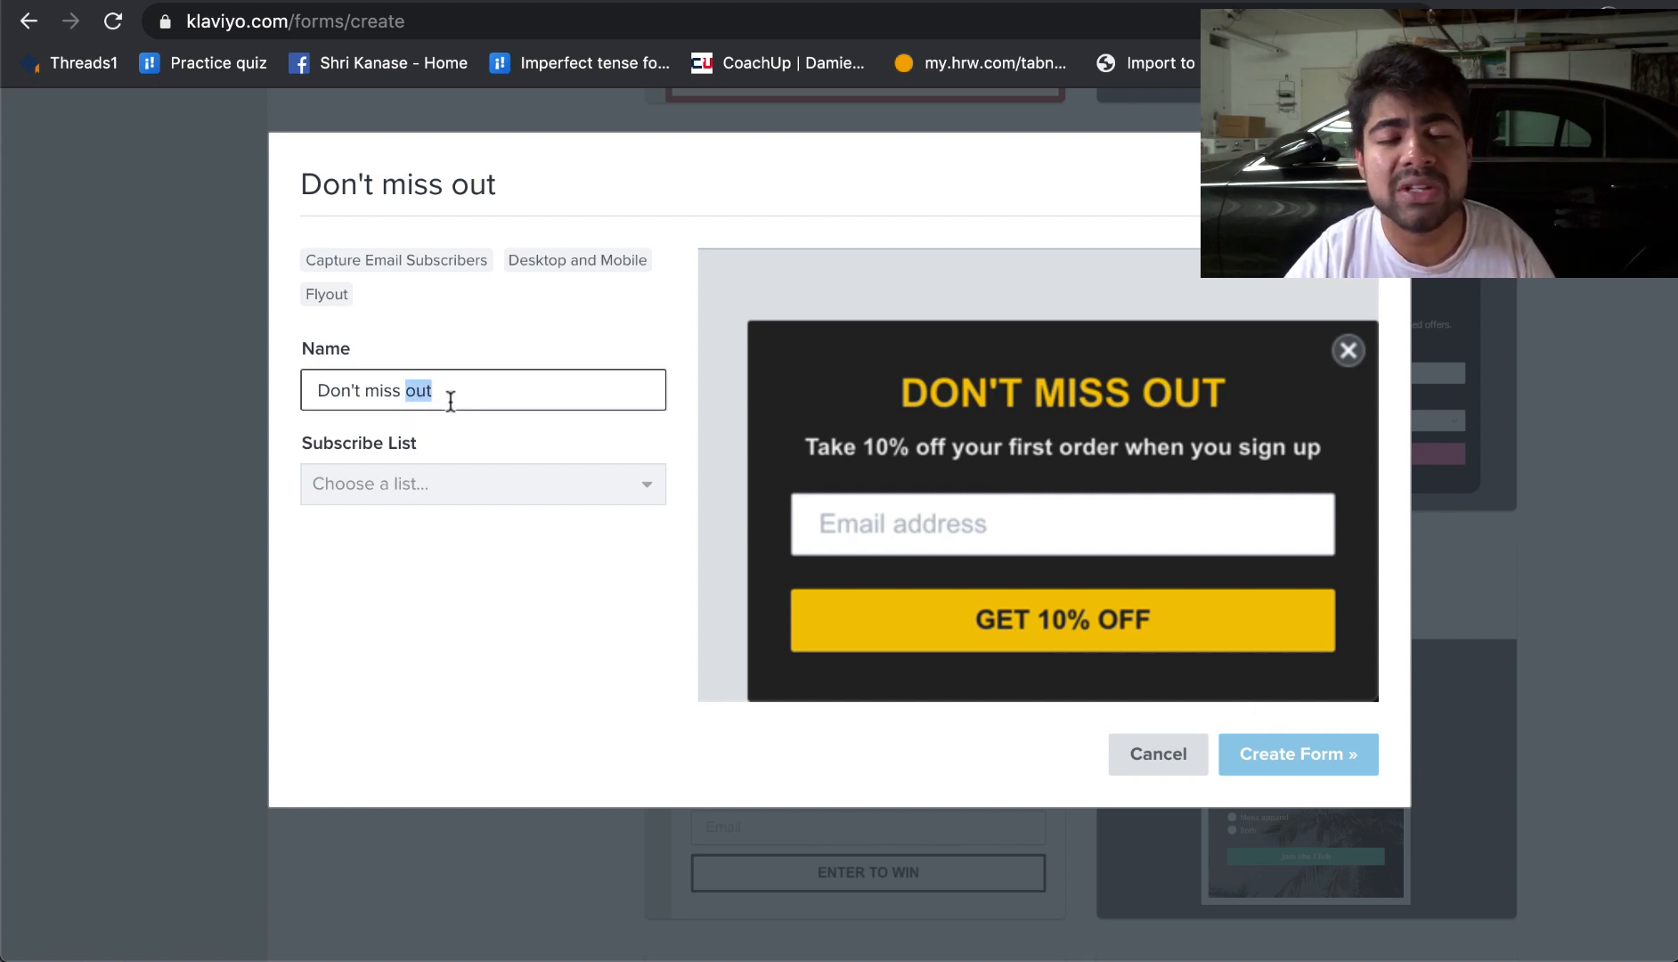
{"action": "triple_click", "coordinate": [450, 401]}
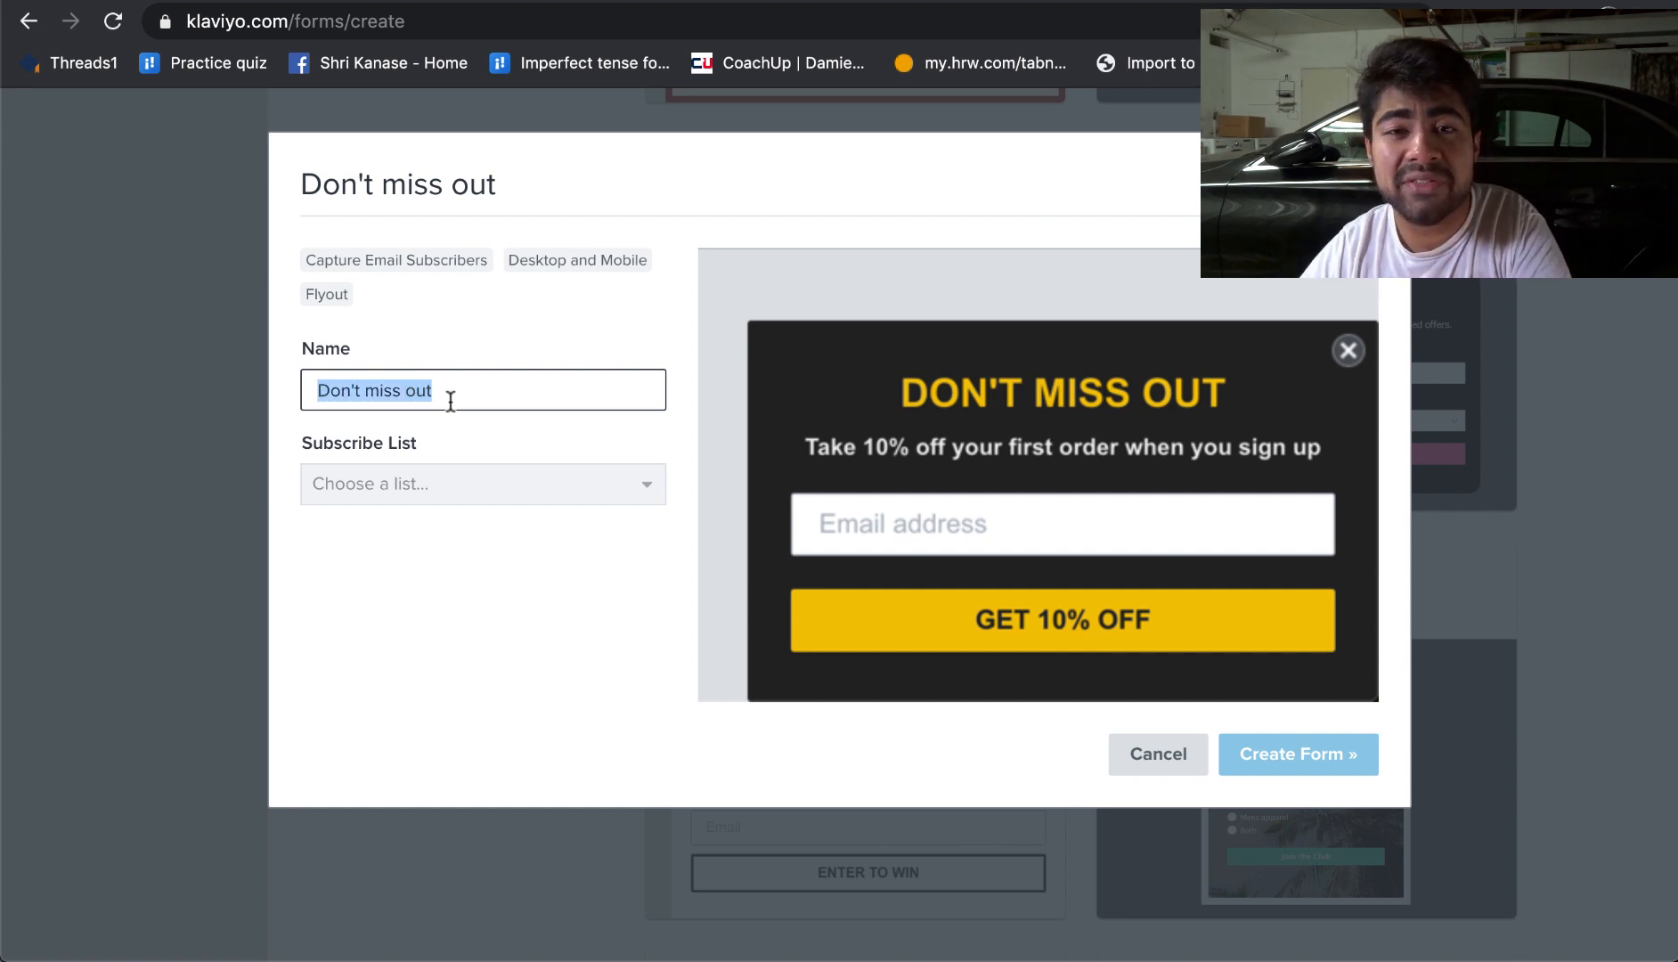
{"action": "type", "text": "Well"}
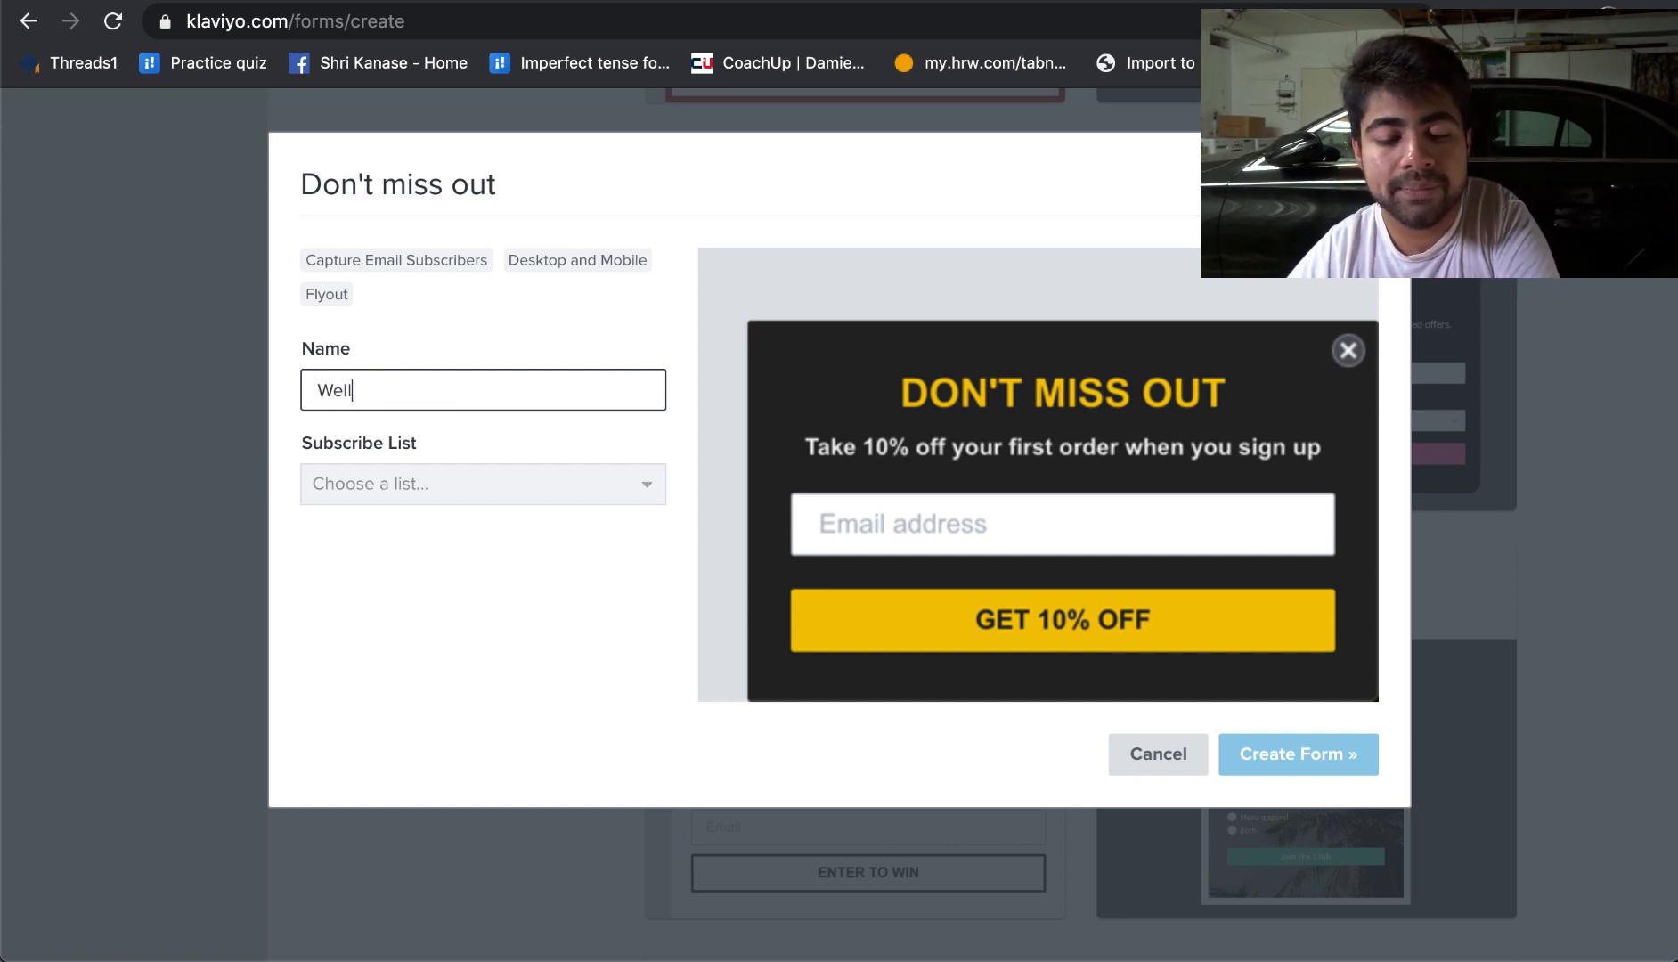
{"action": "key", "text": "BackSpace"}
{"action": "type", "text": "come Series"}
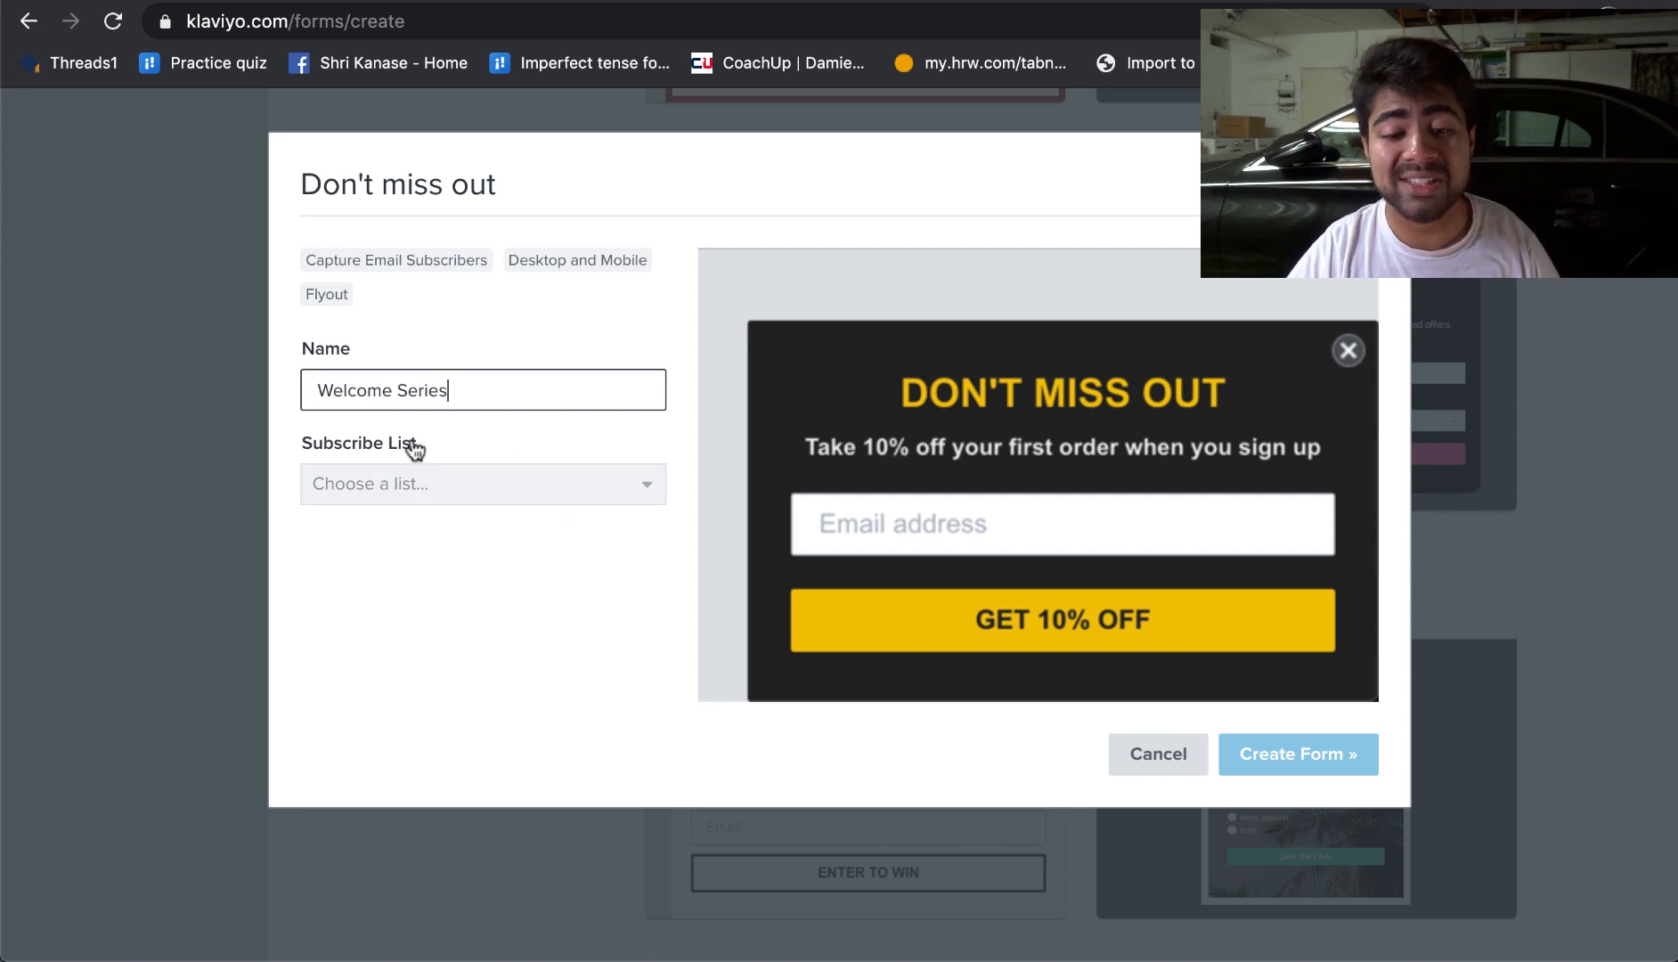
Step: Set the form's subscribe list to Newsletter
{"action": "left_click", "coordinate": [393, 487]}
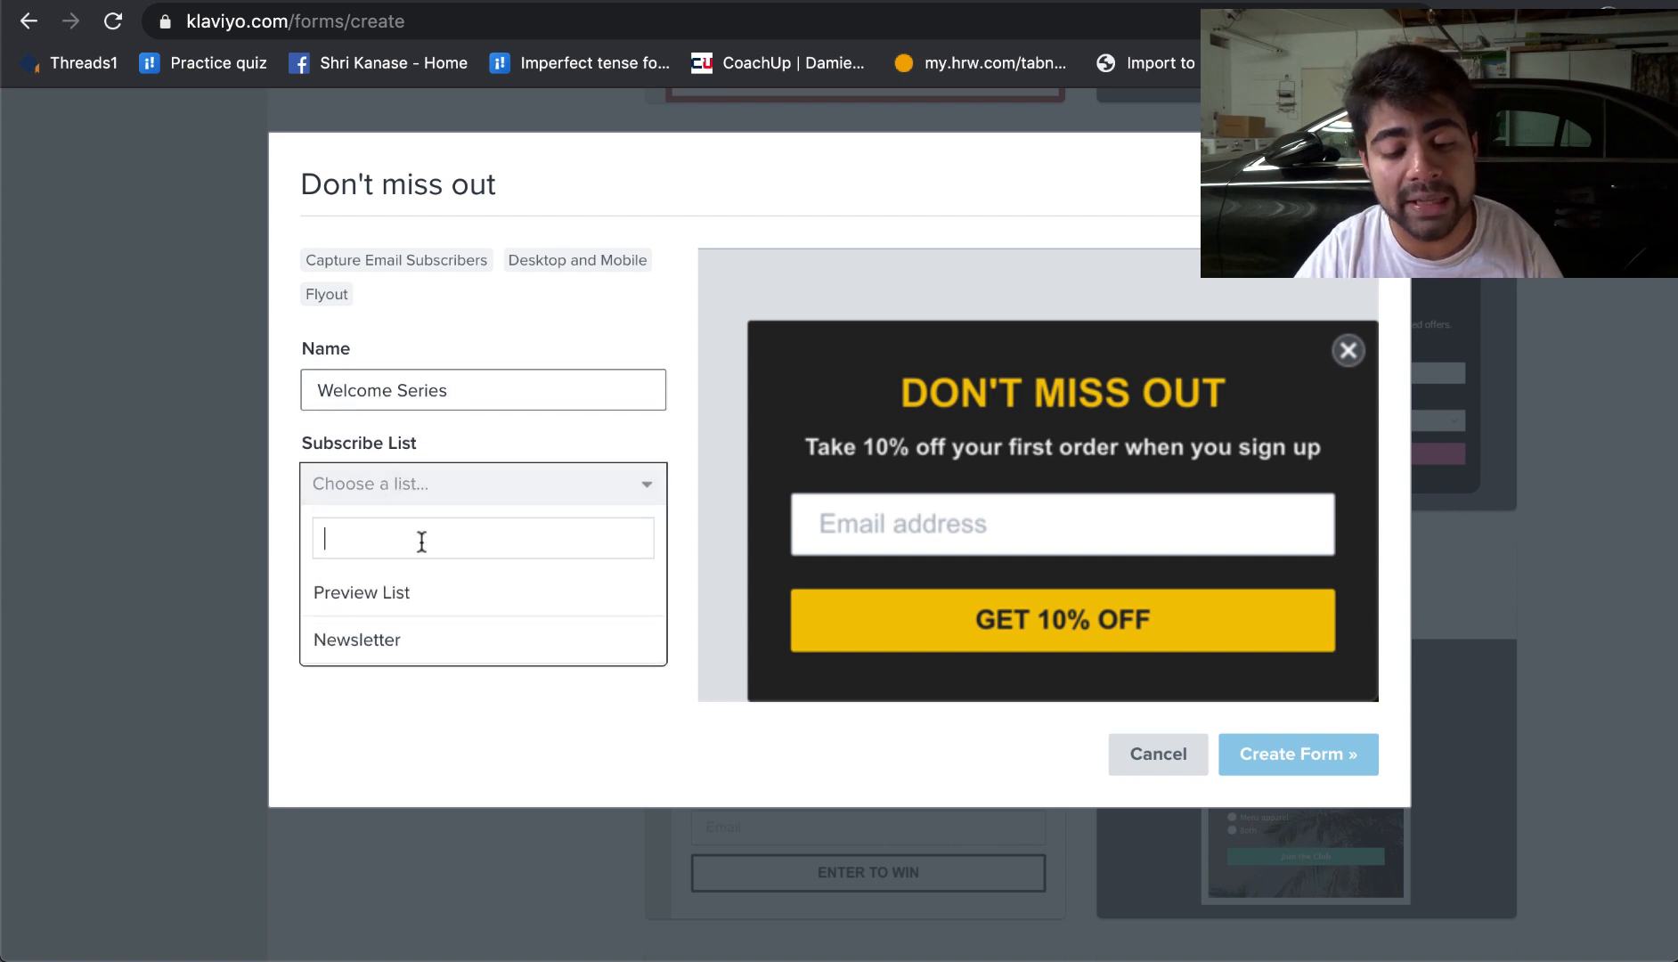
{"action": "left_click", "coordinate": [362, 654]}
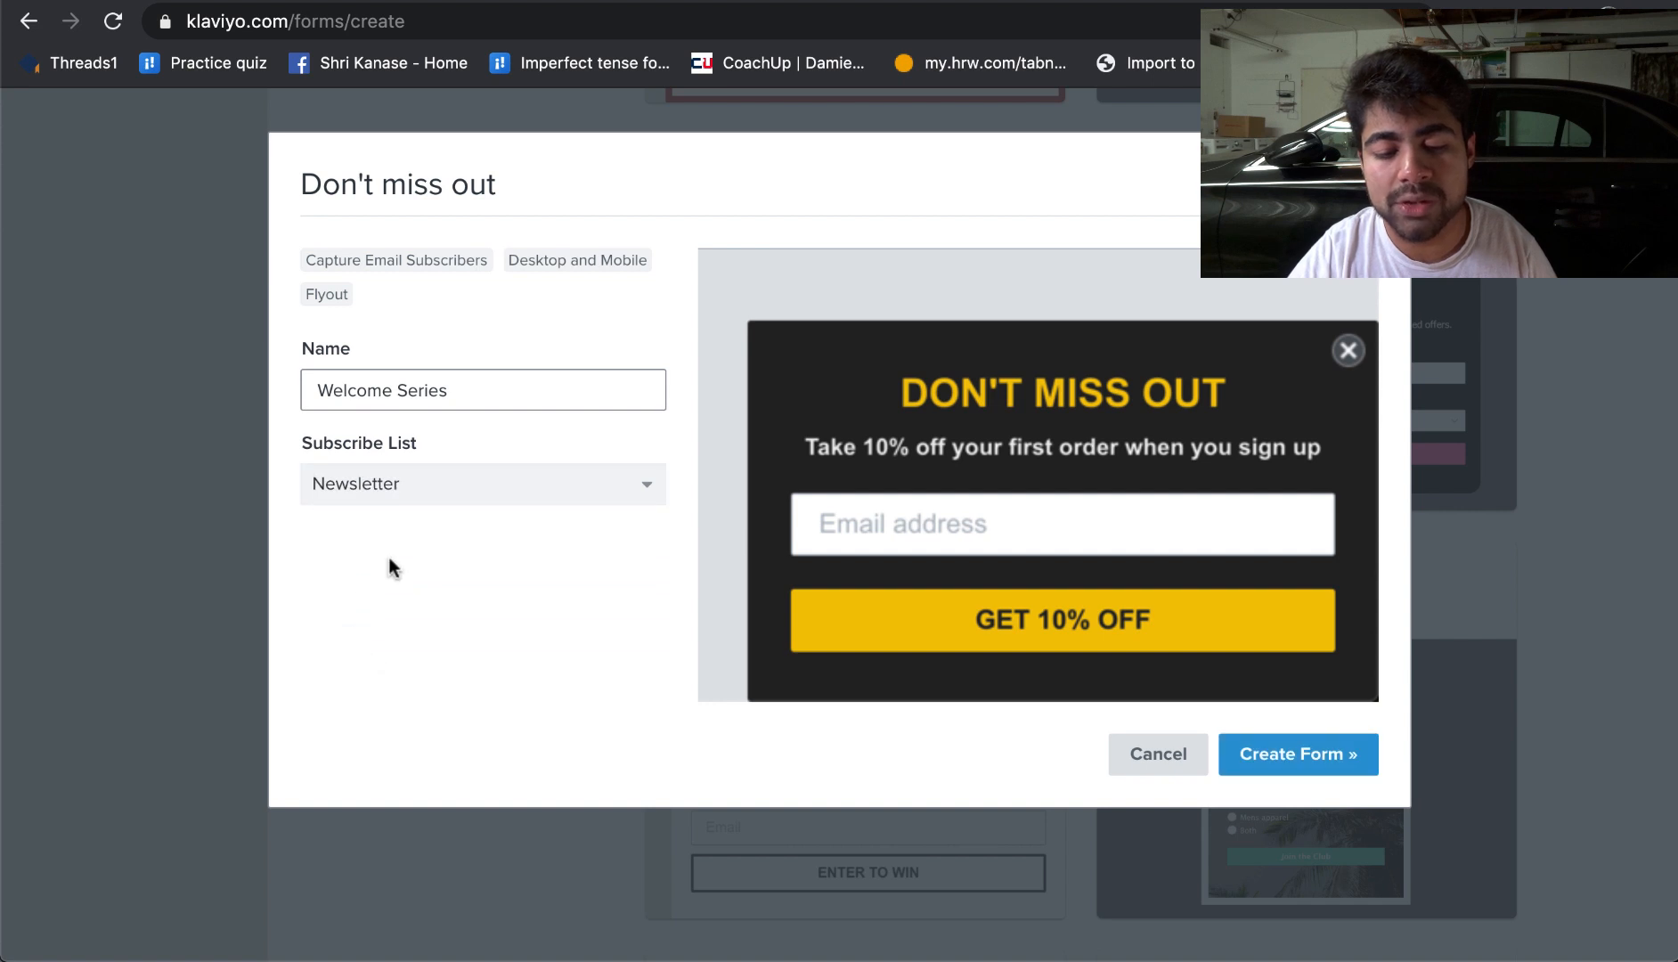
Step: Create the form and set its display timing to a loading delay that shows when the visitor is exiting the page
{"action": "left_click", "coordinate": [1319, 765]}
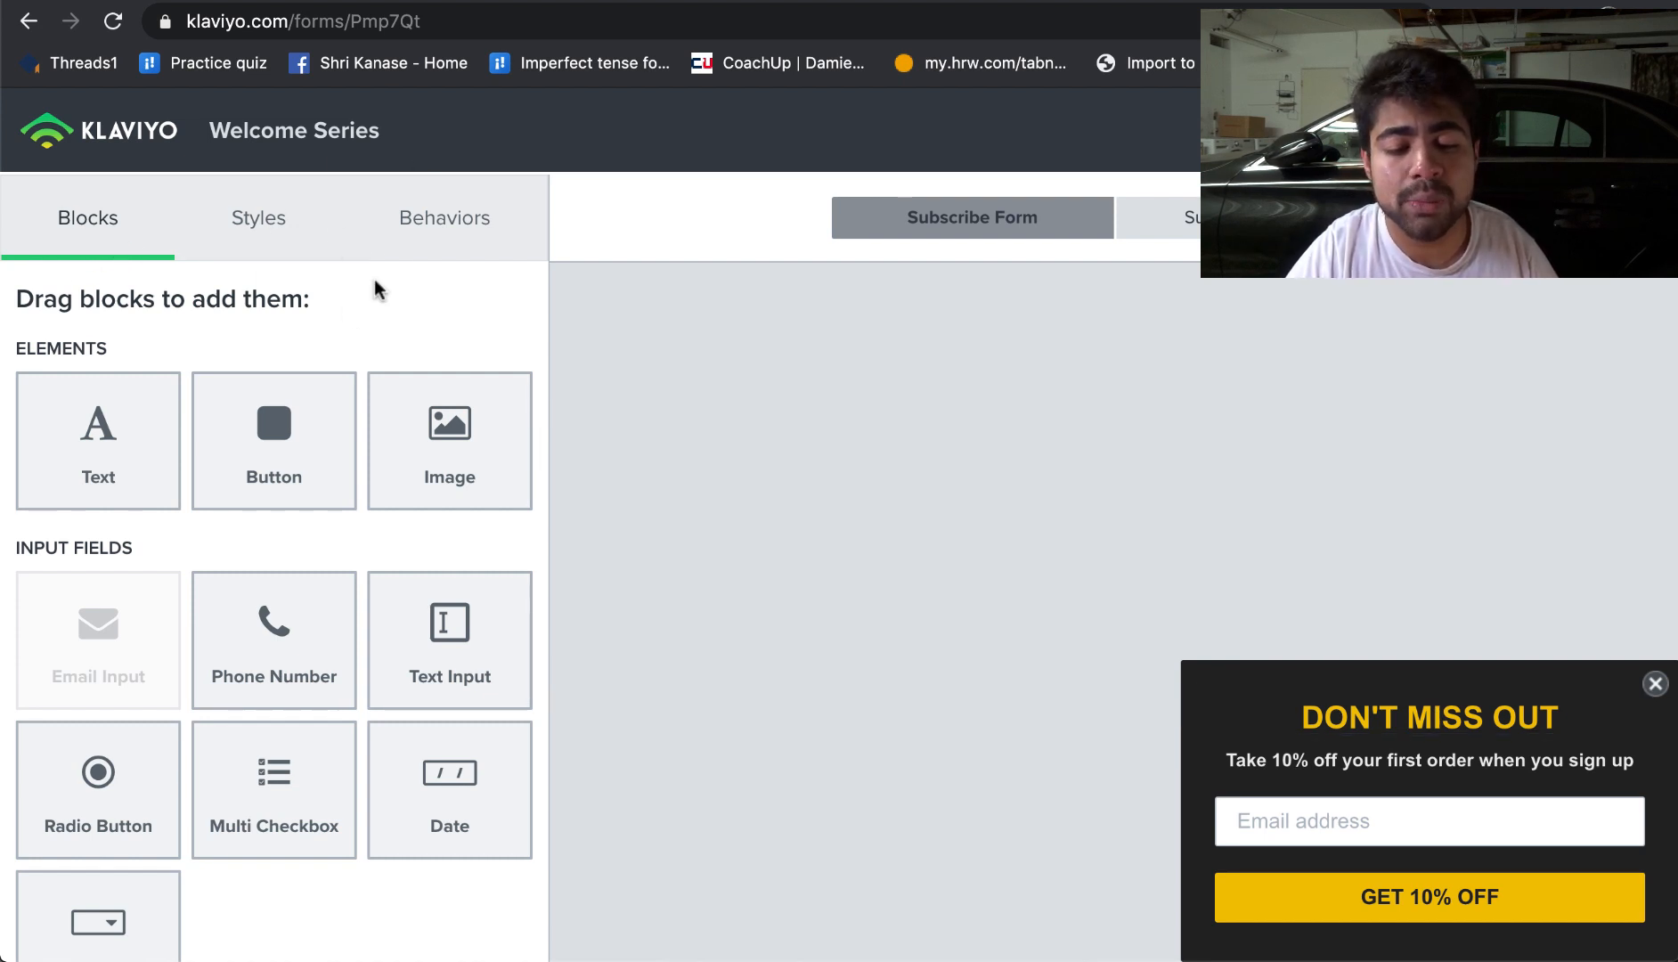
{"action": "left_click", "coordinate": [426, 223]}
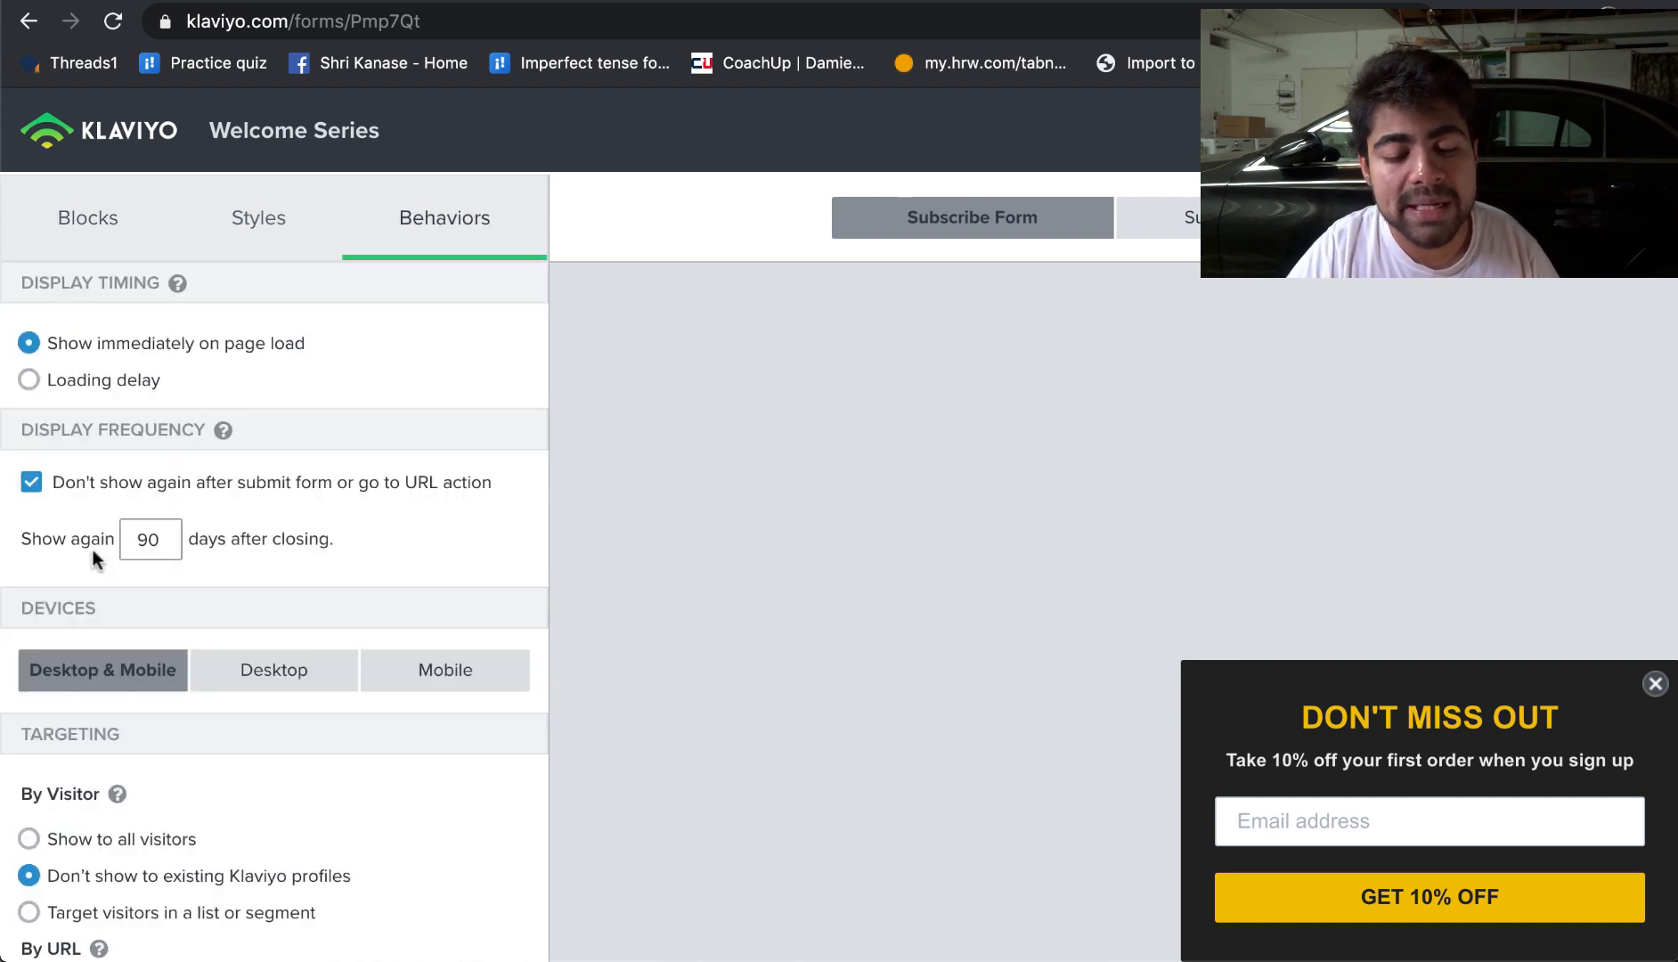
{"action": "left_click", "coordinate": [28, 381]}
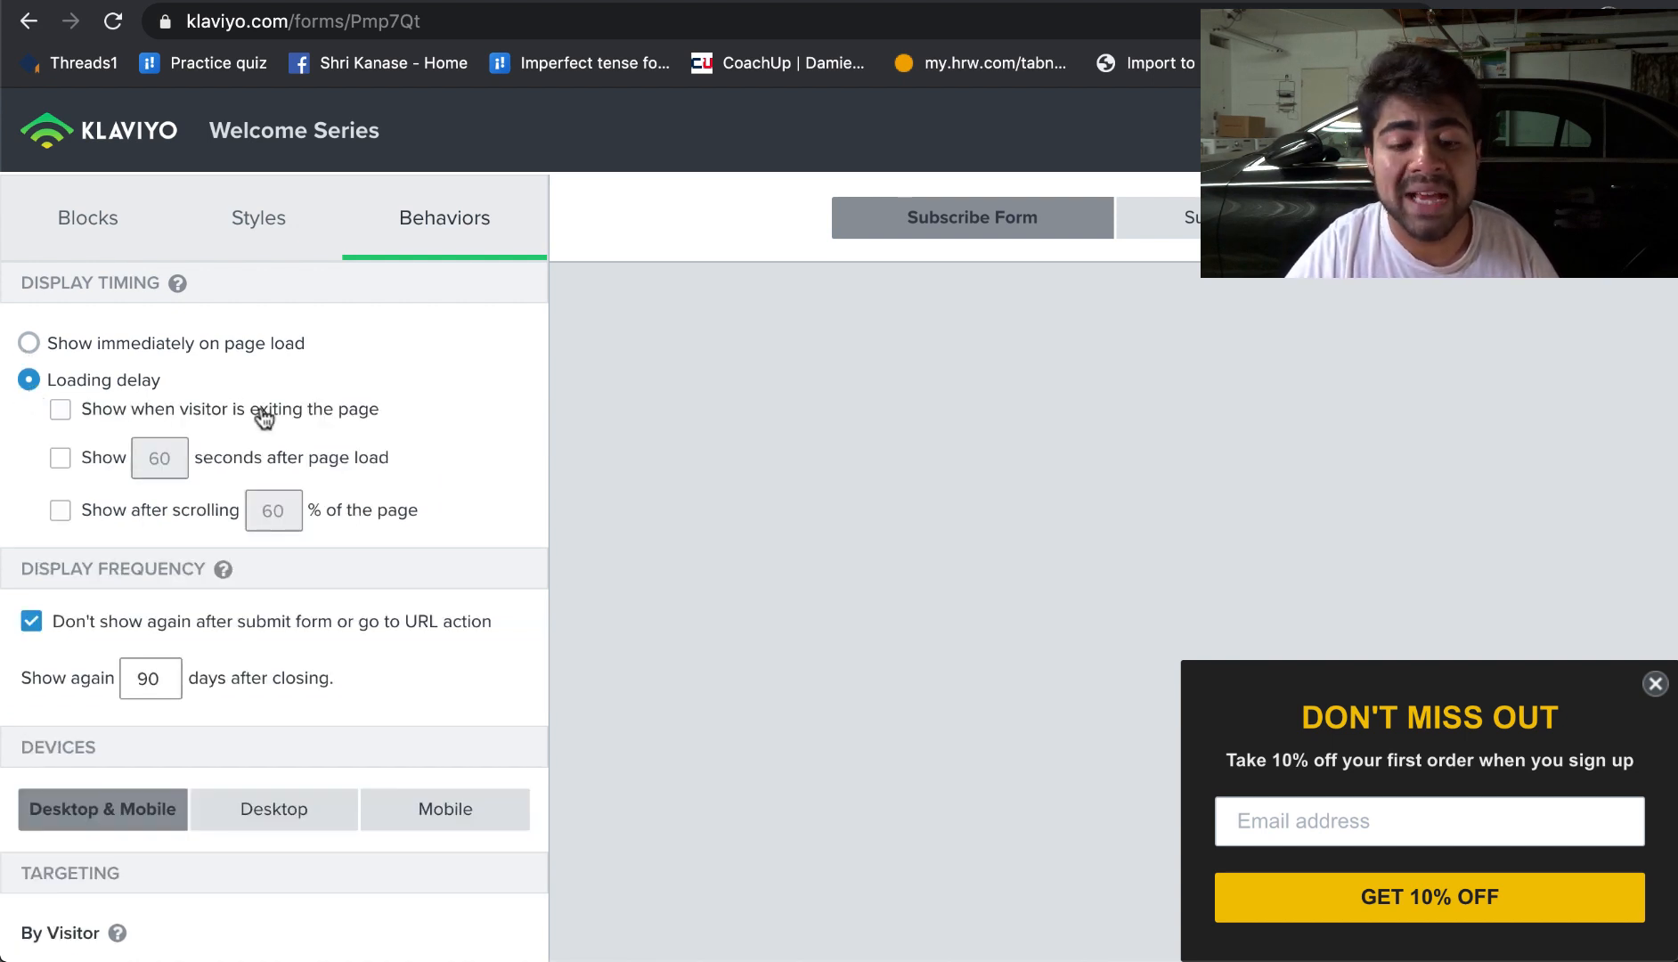
{"action": "left_click", "coordinate": [59, 411]}
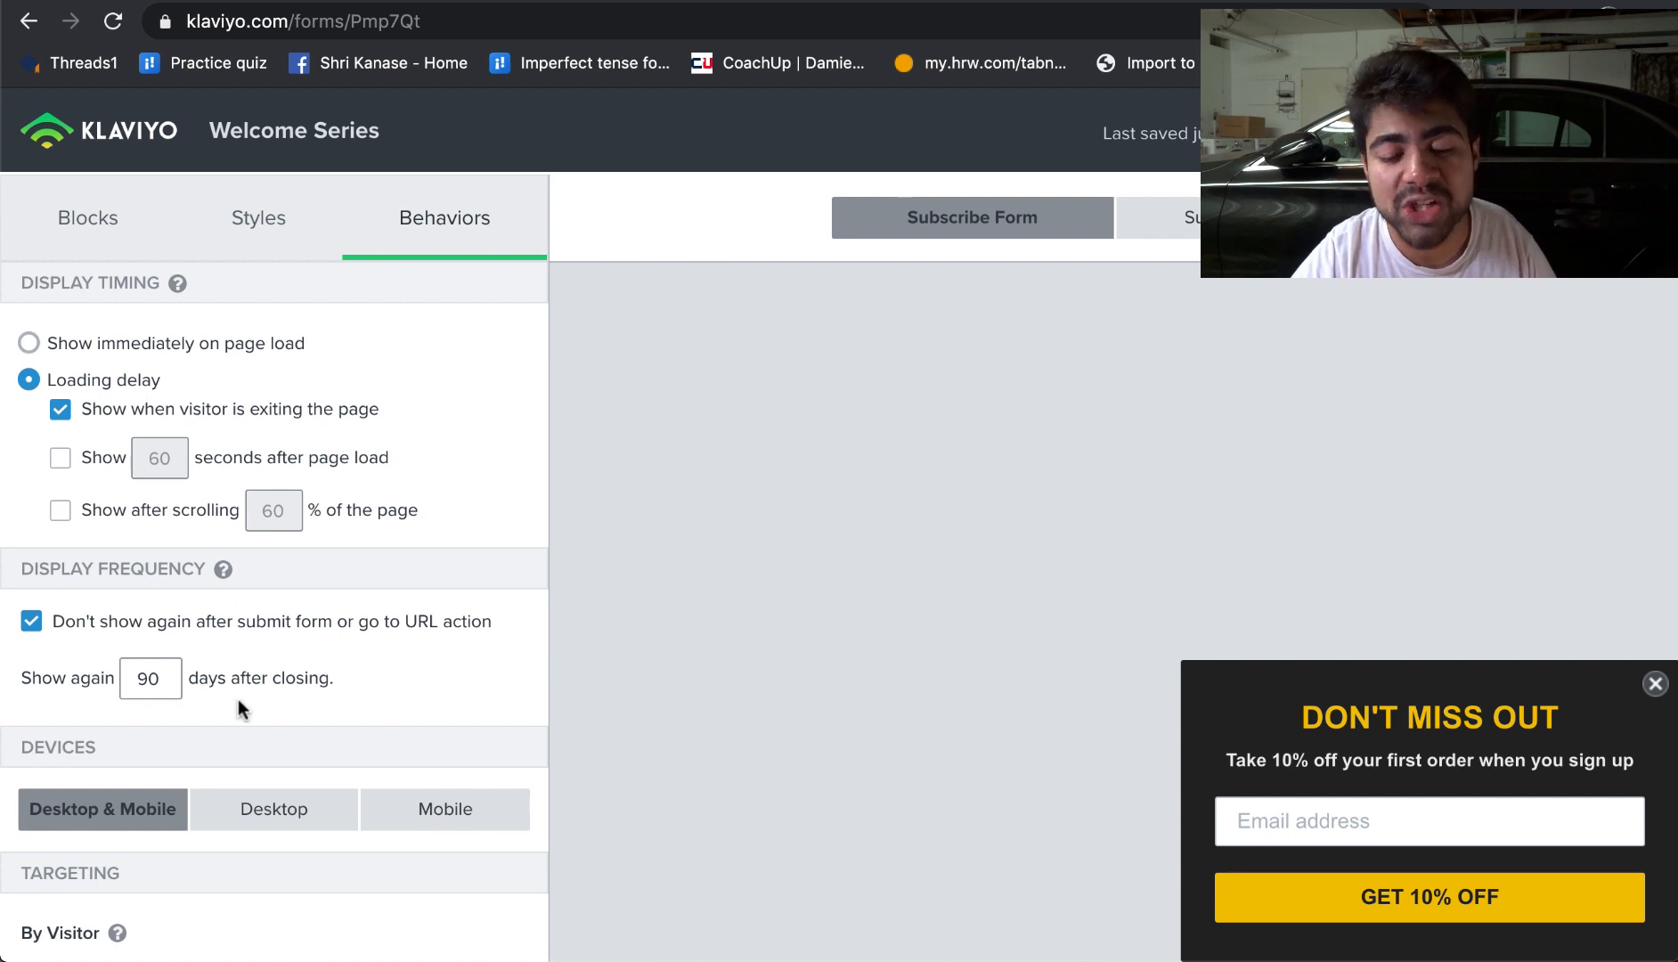
Step: Set the form to show again 35 days after closing
{"action": "left_click", "coordinate": [142, 679]}
{"action": "double_click", "coordinate": [143, 678]}
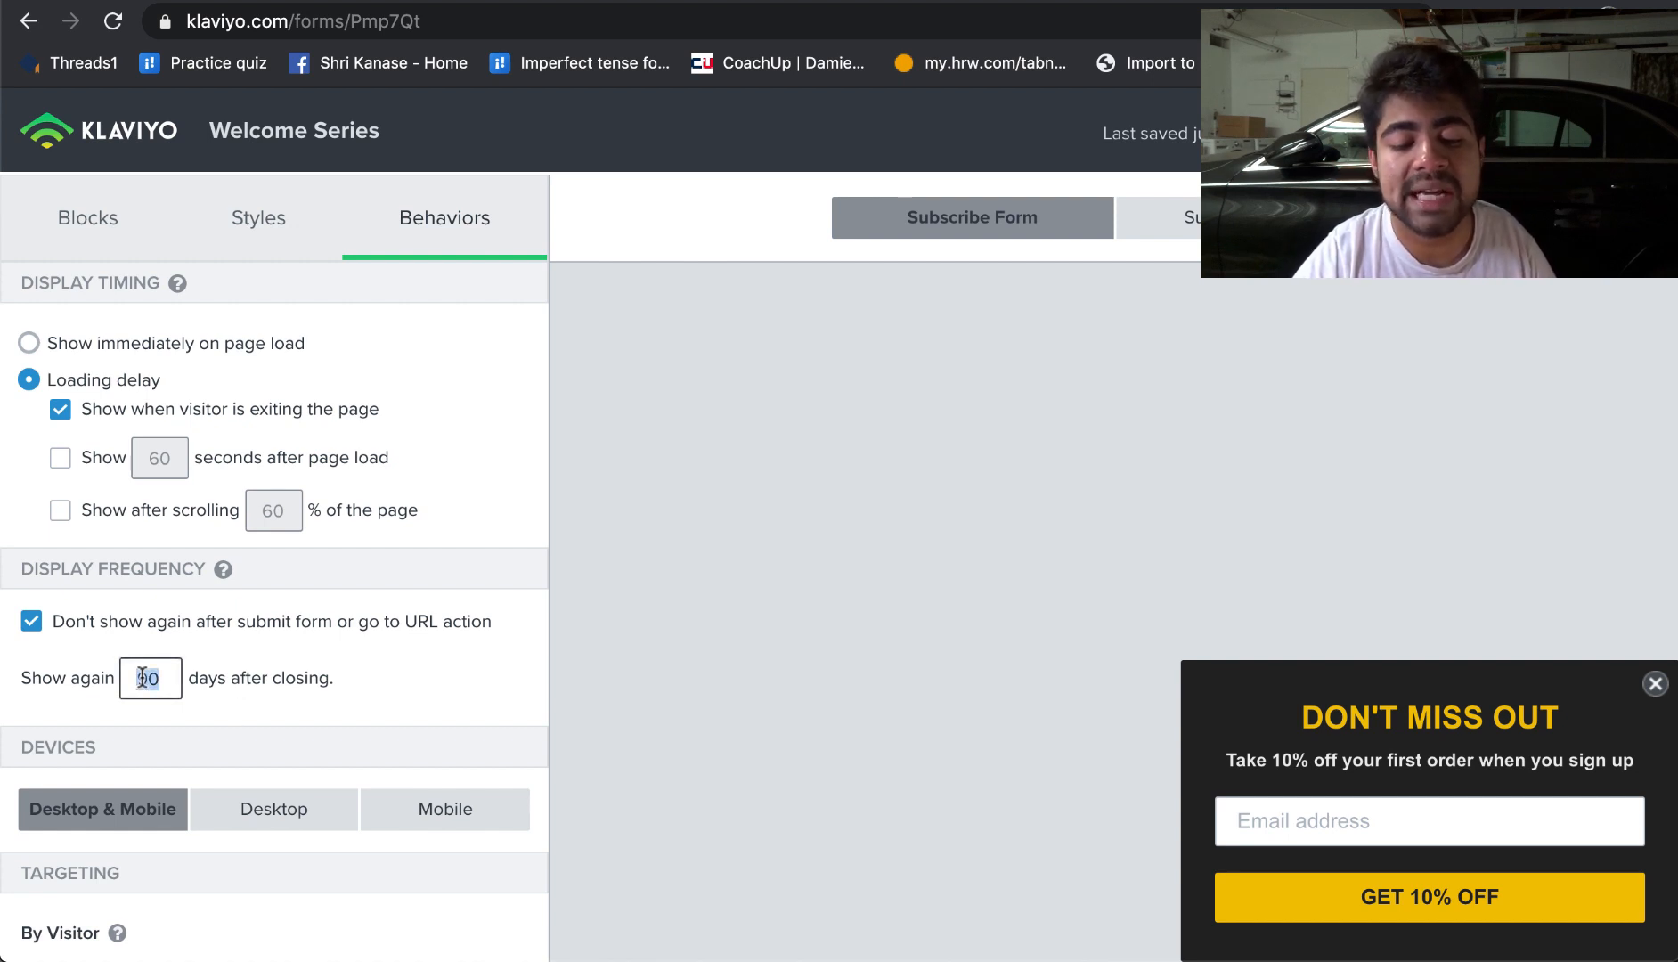
{"action": "type", "text": "3"}
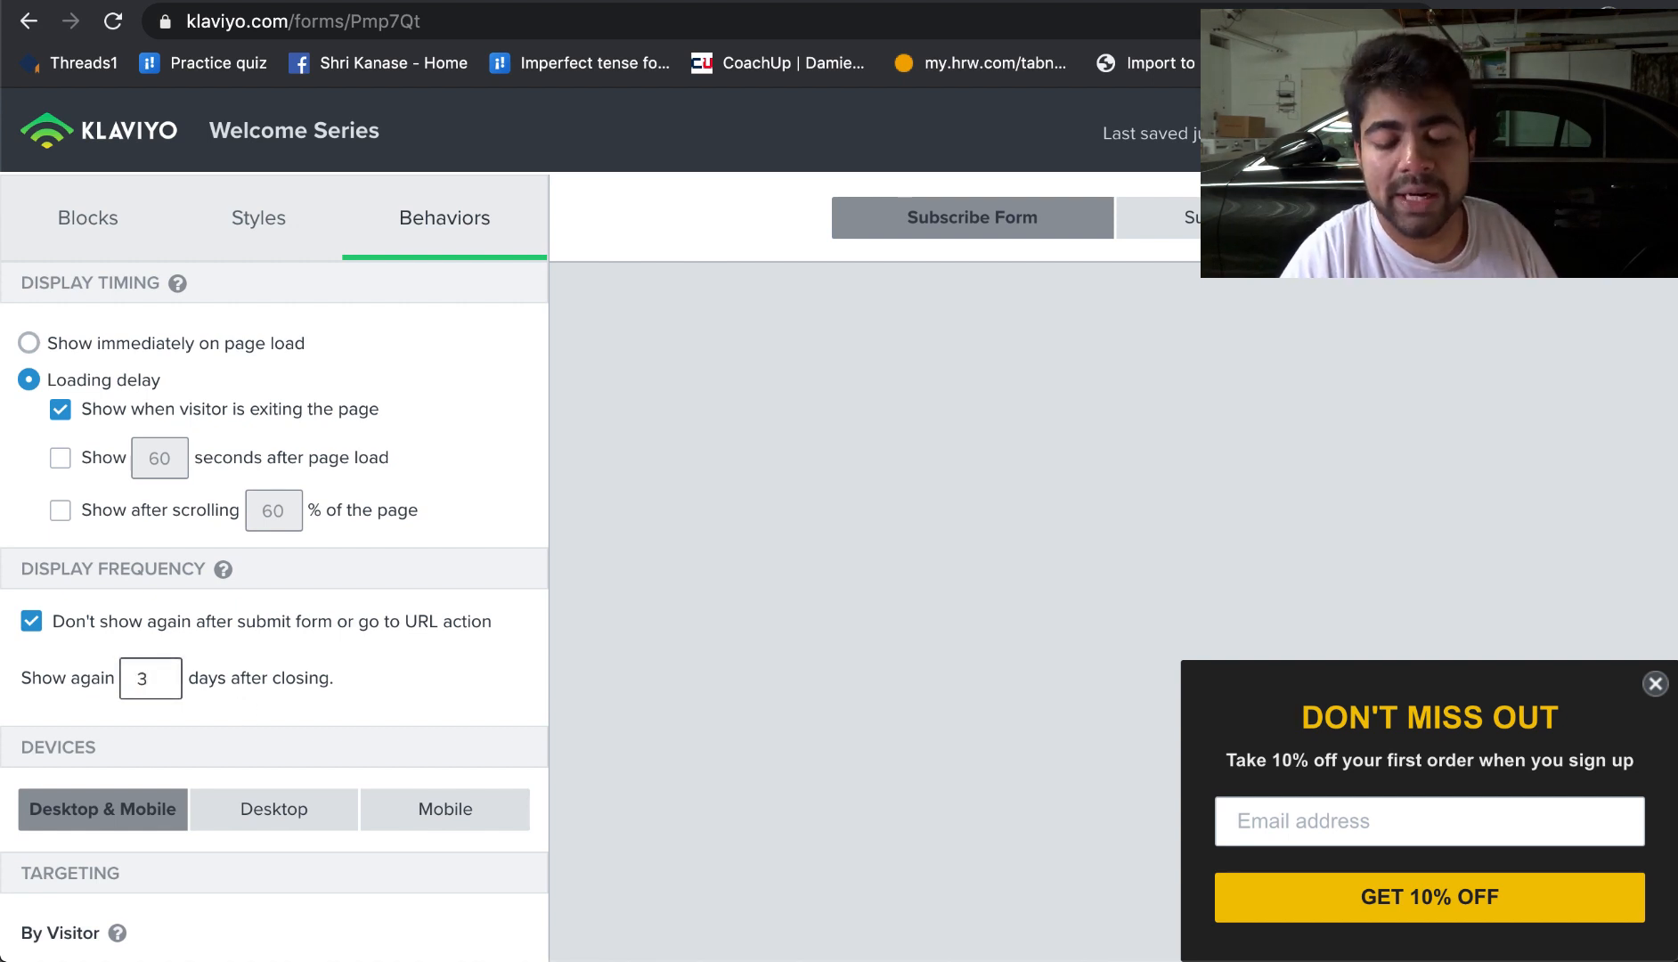
{"action": "type", "text": "5"}
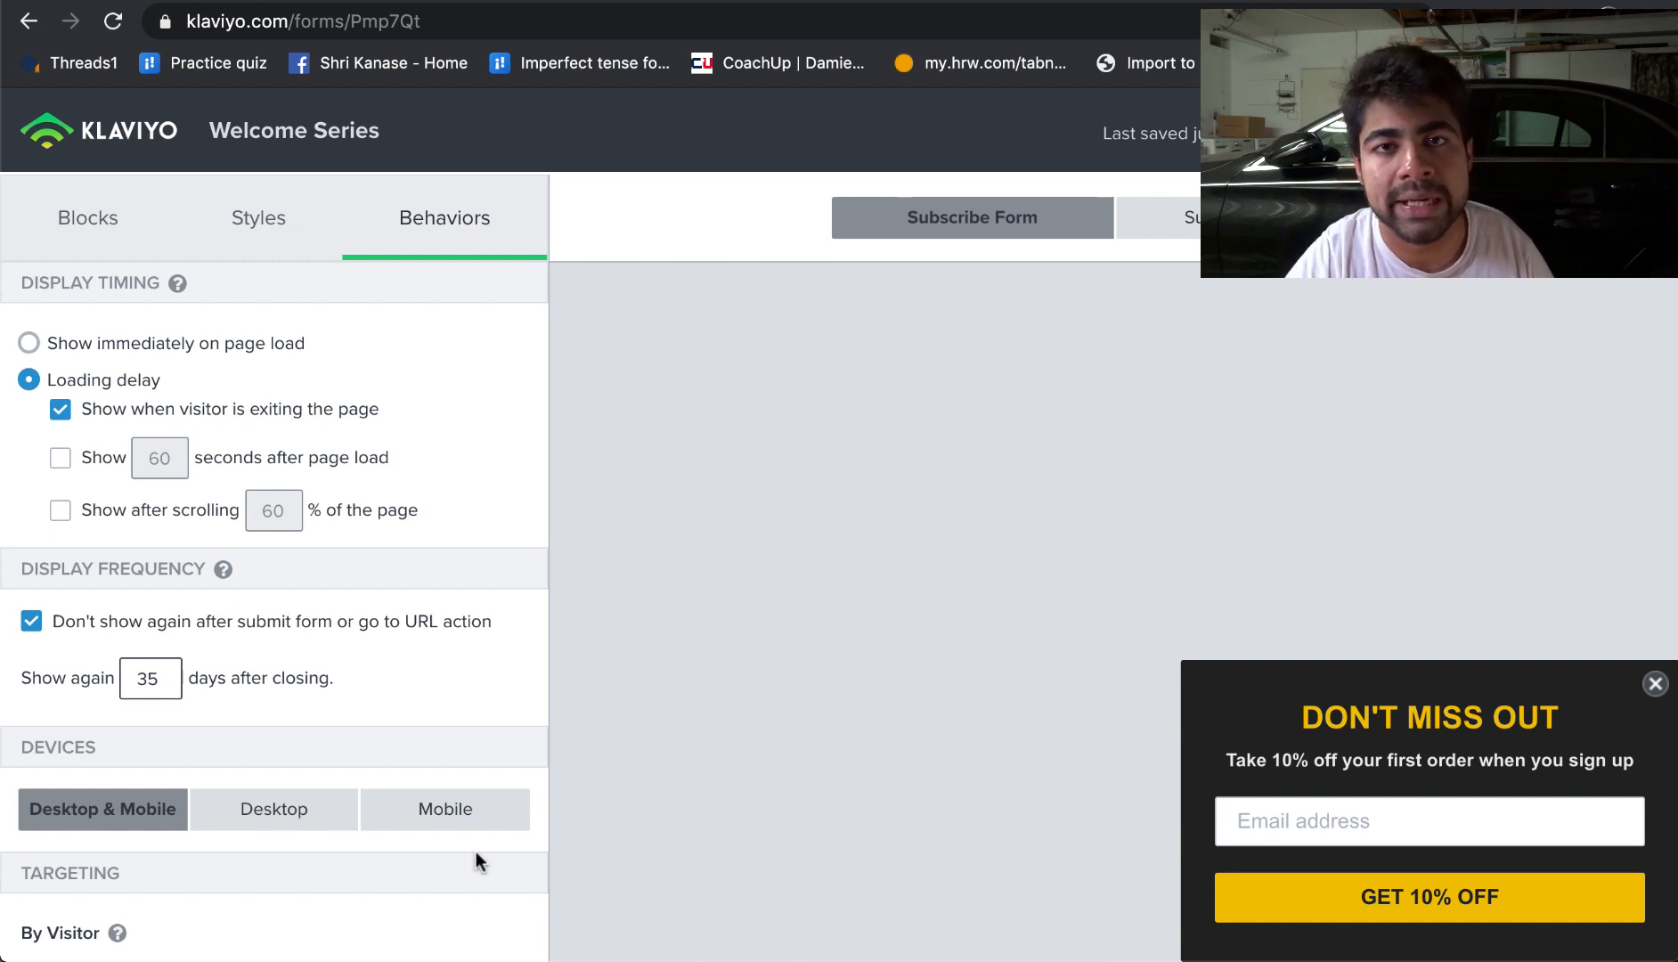
Step: Inspect the form's content blocks, its heading text, and the success form view
{"action": "scroll", "coordinate": [203, 780], "scroll_direction": "down", "scroll_amount": 5}
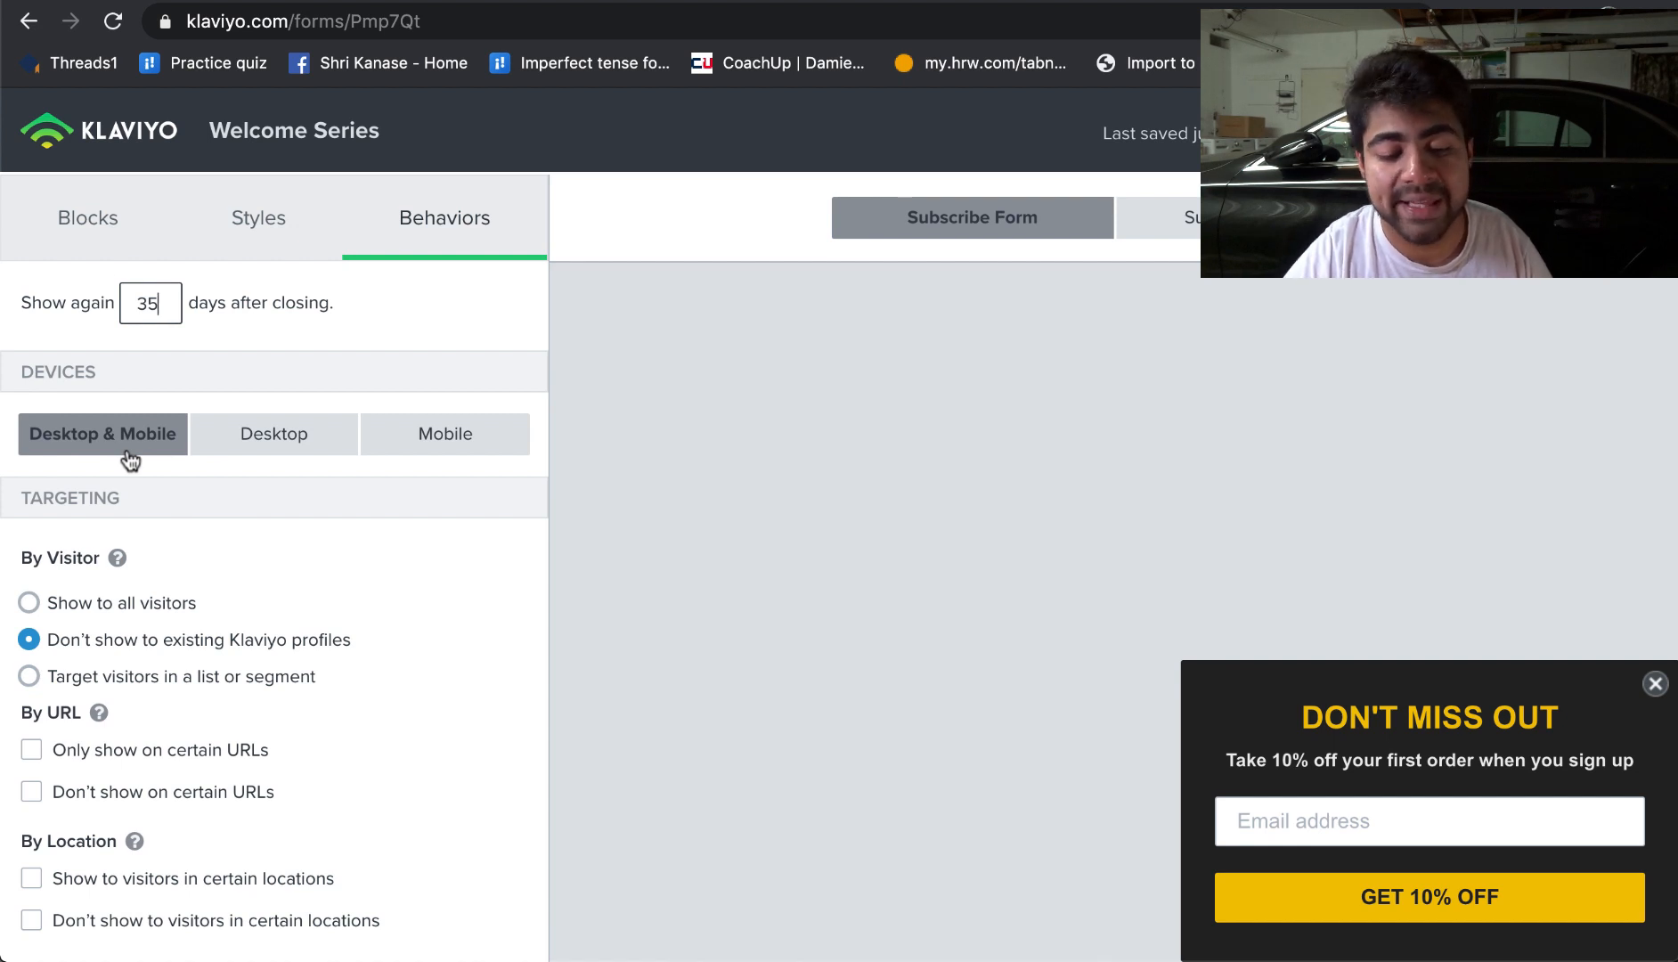
{"action": "left_click", "coordinate": [102, 227]}
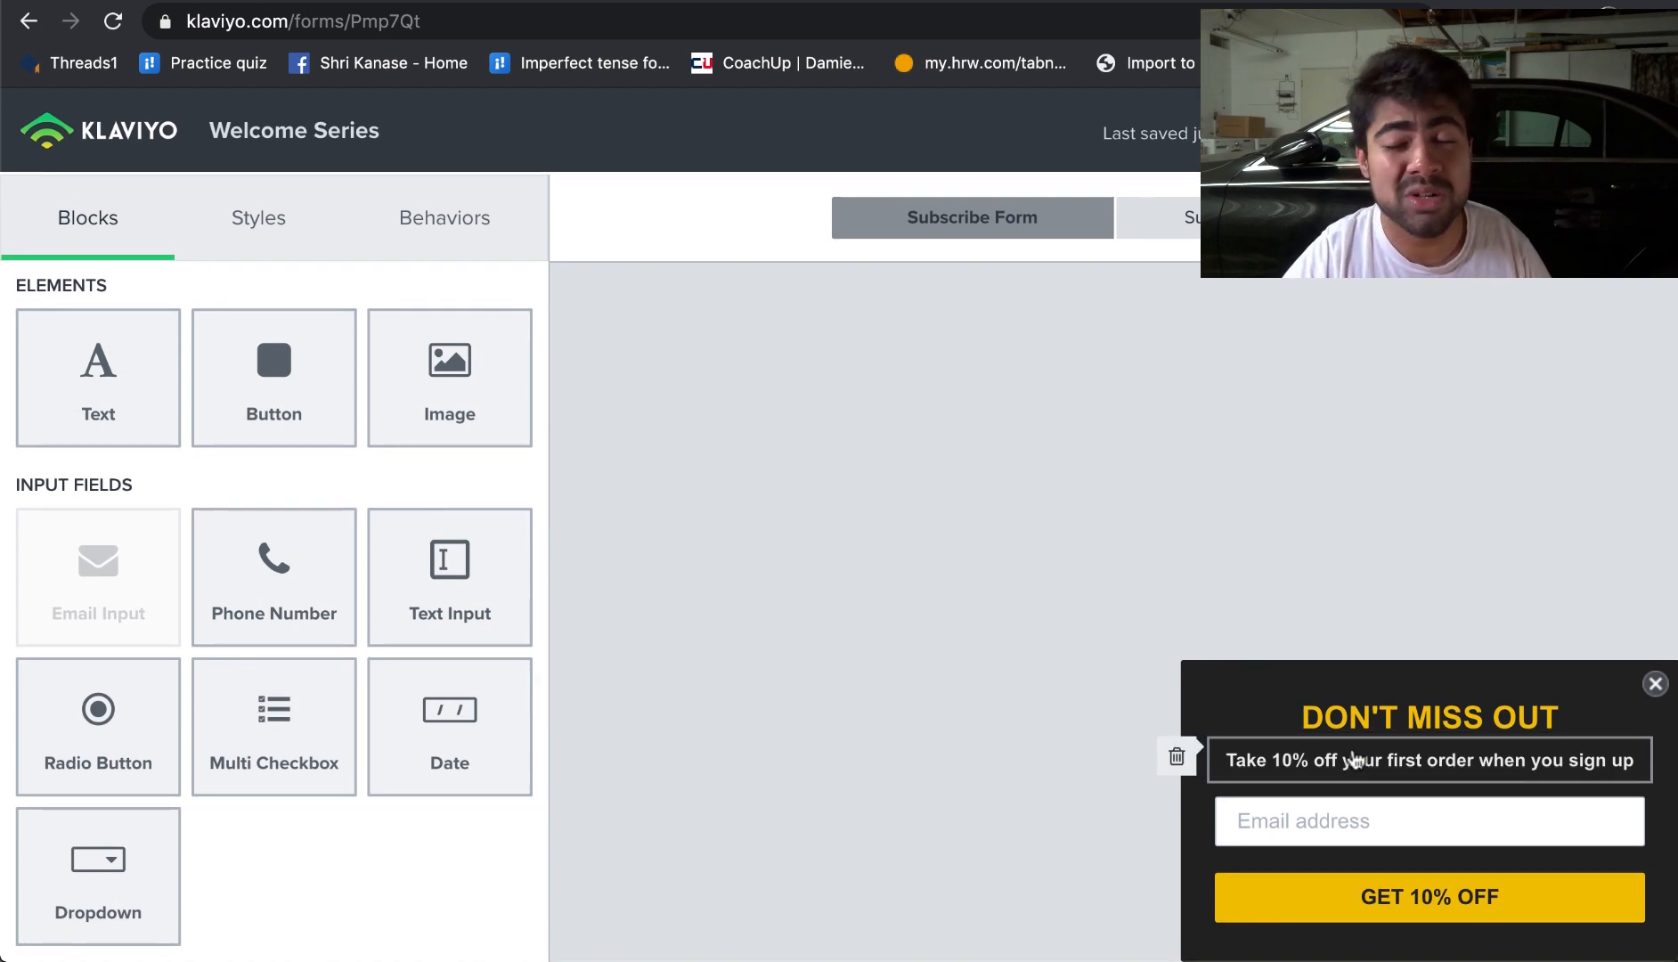
{"action": "left_click", "coordinate": [1356, 737]}
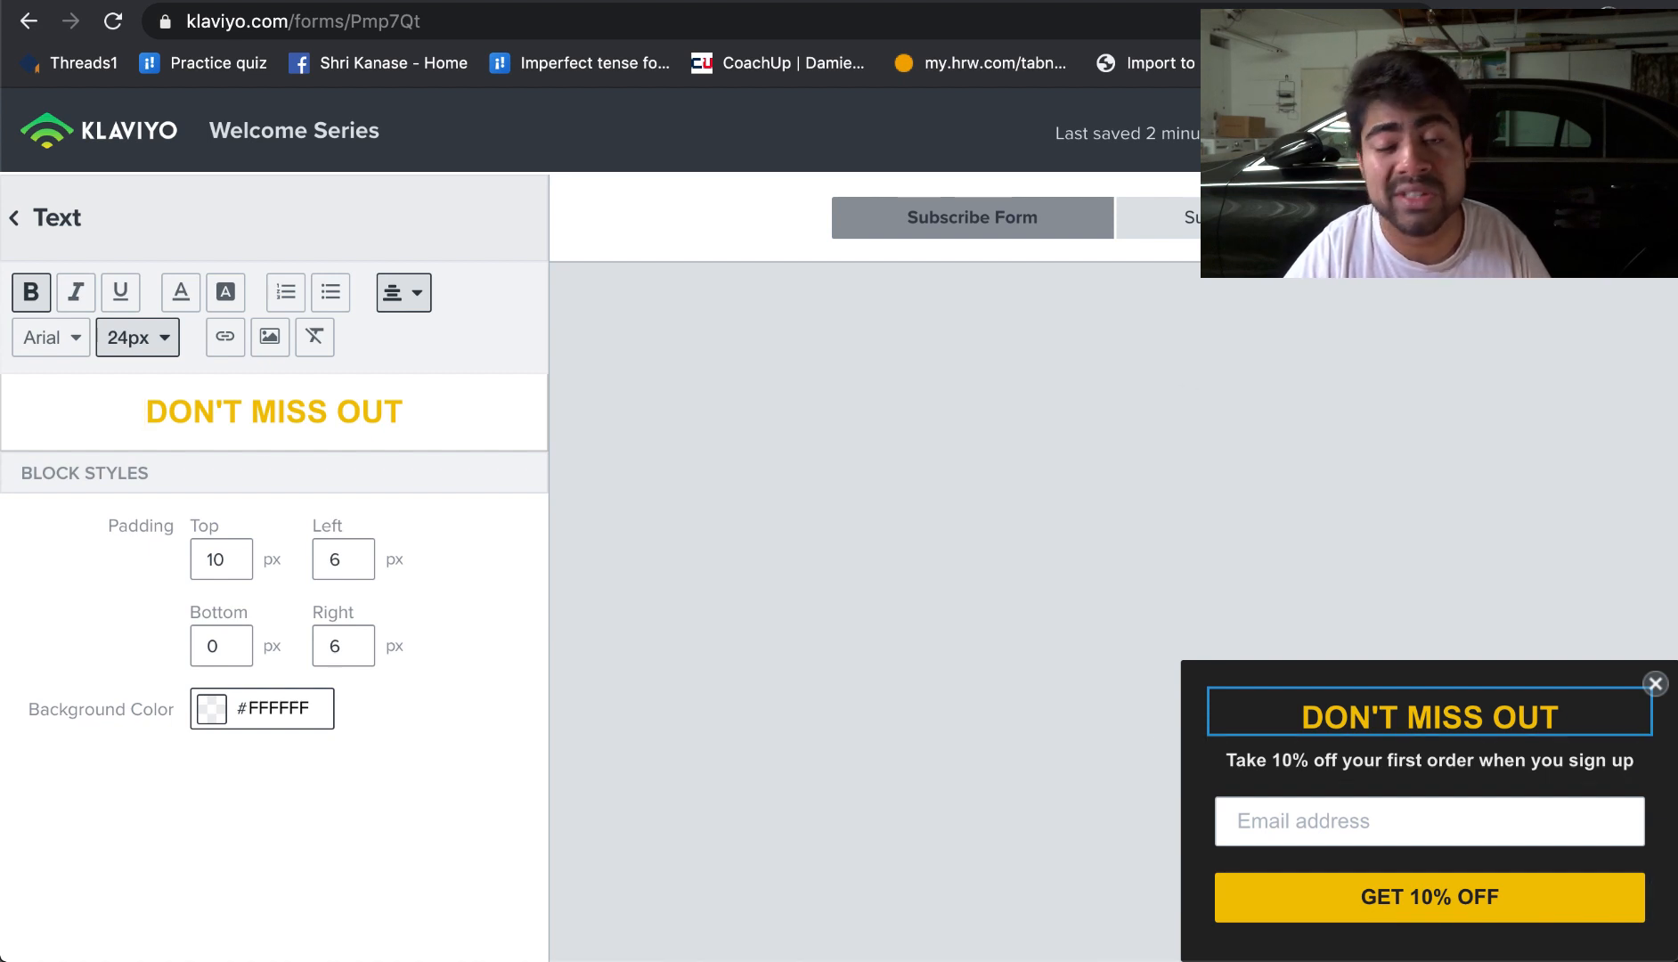
{"action": "left_click", "coordinate": [1256, 217]}
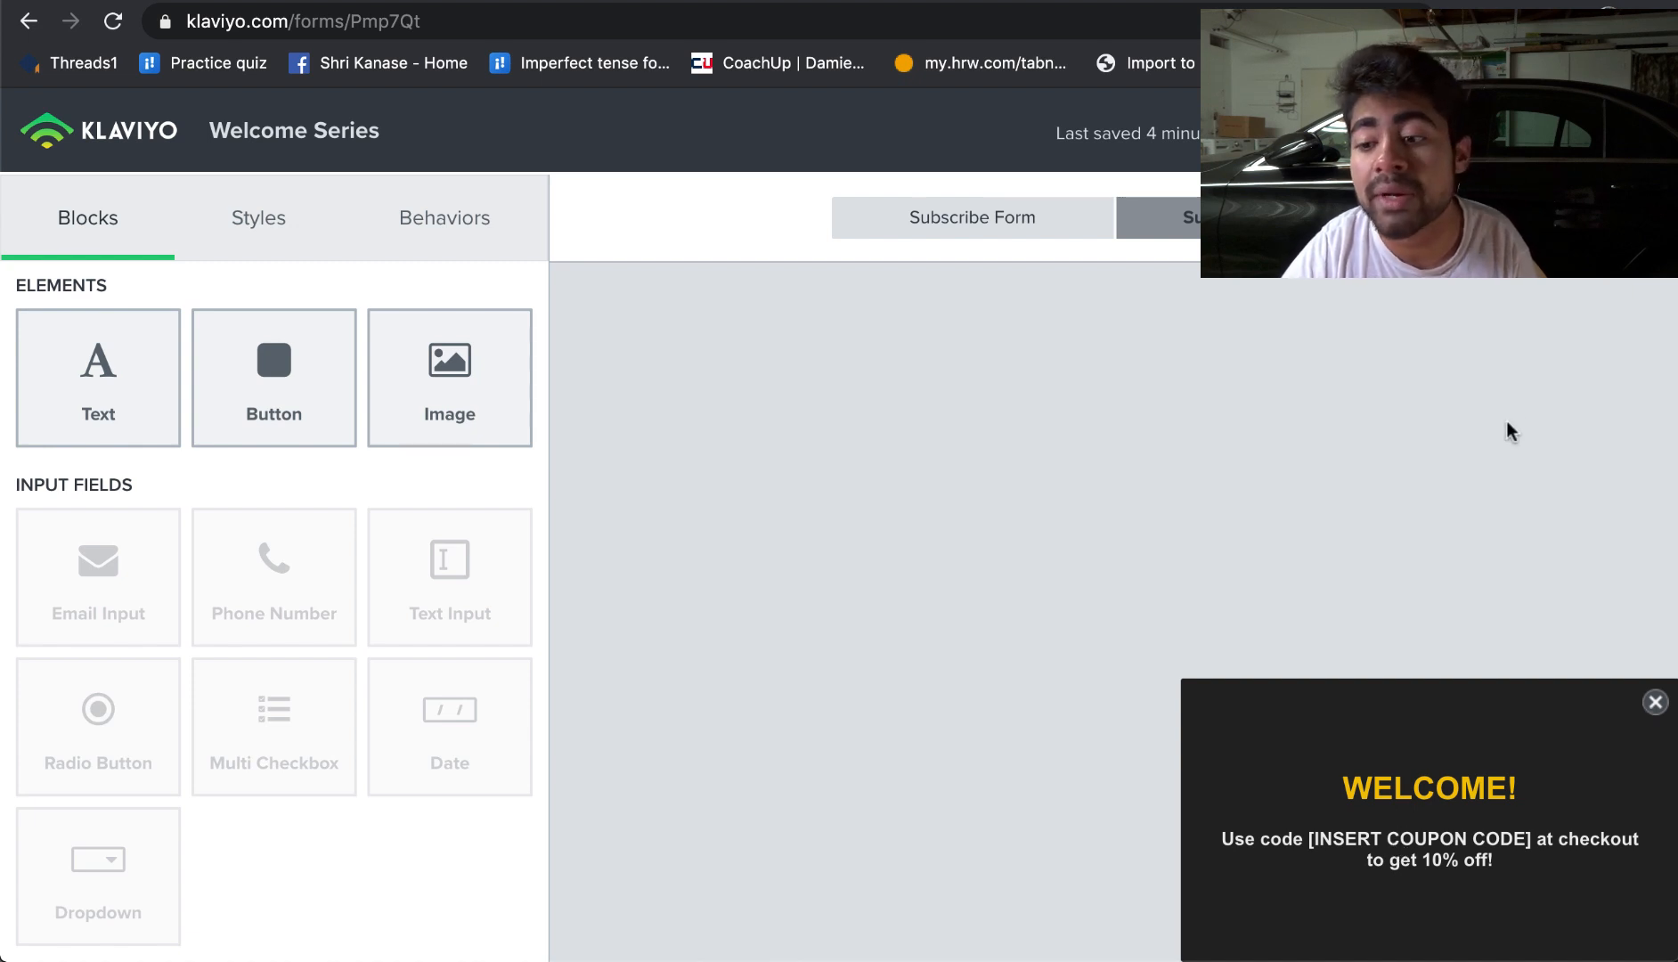
Step: Leave the form editor, open the Welcome Series flow from the flows list, and inspect its time delay step
{"action": "left_click", "coordinate": [1363, 132]}
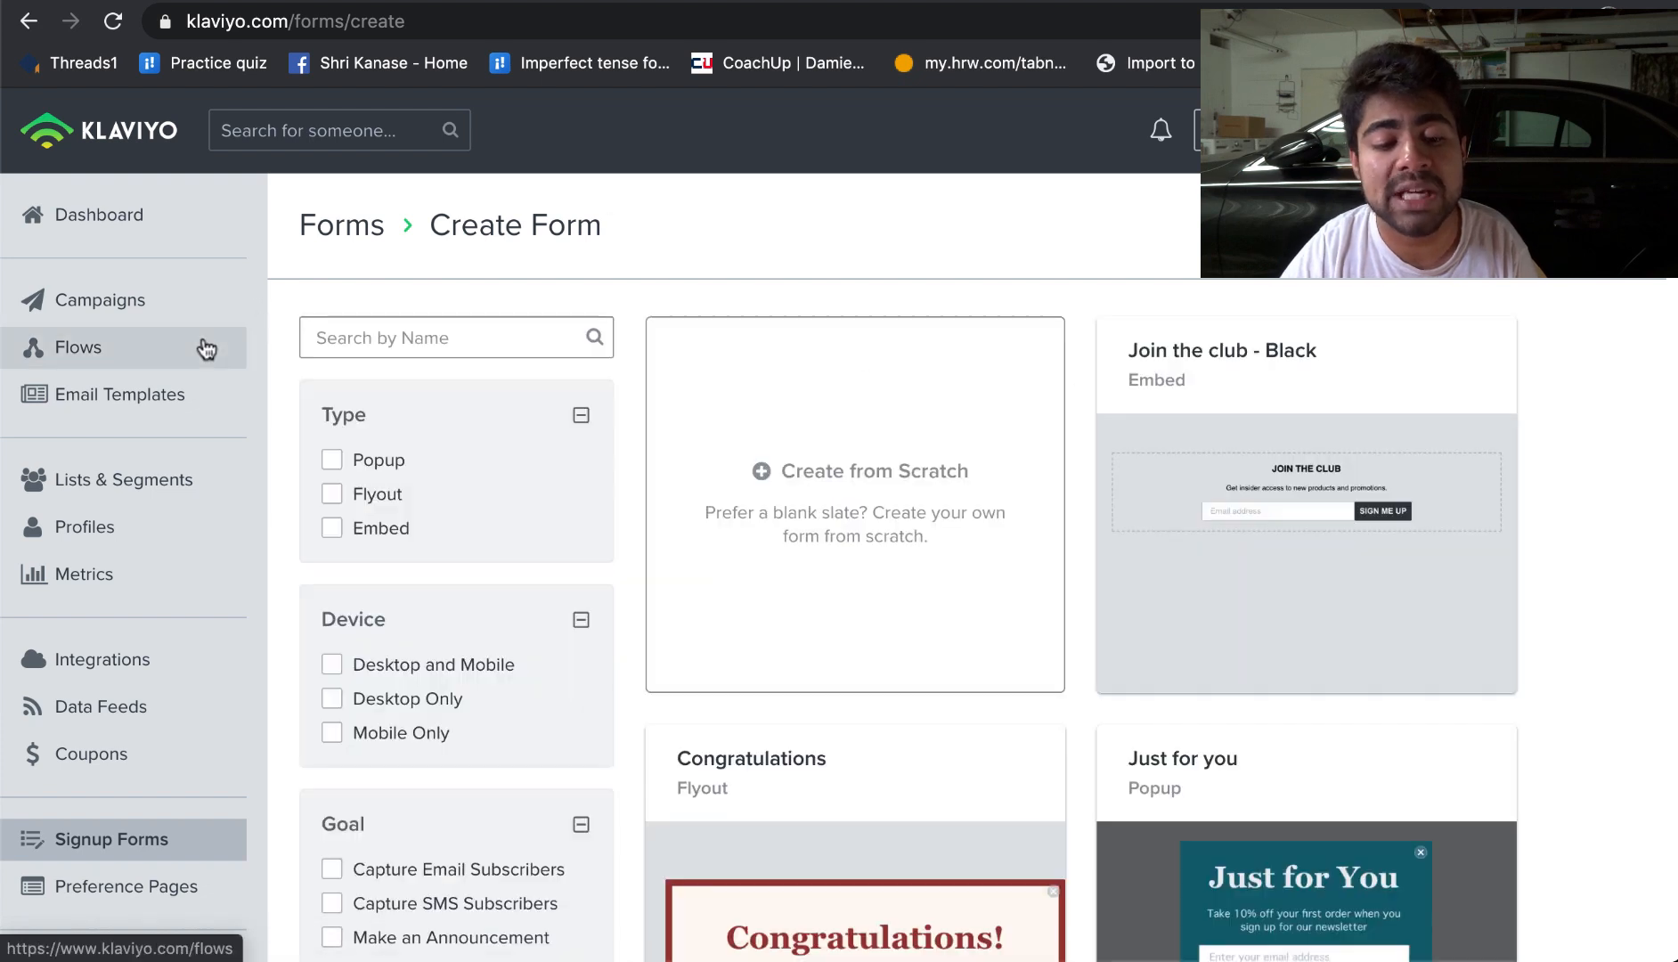
{"action": "left_click", "coordinate": [207, 349]}
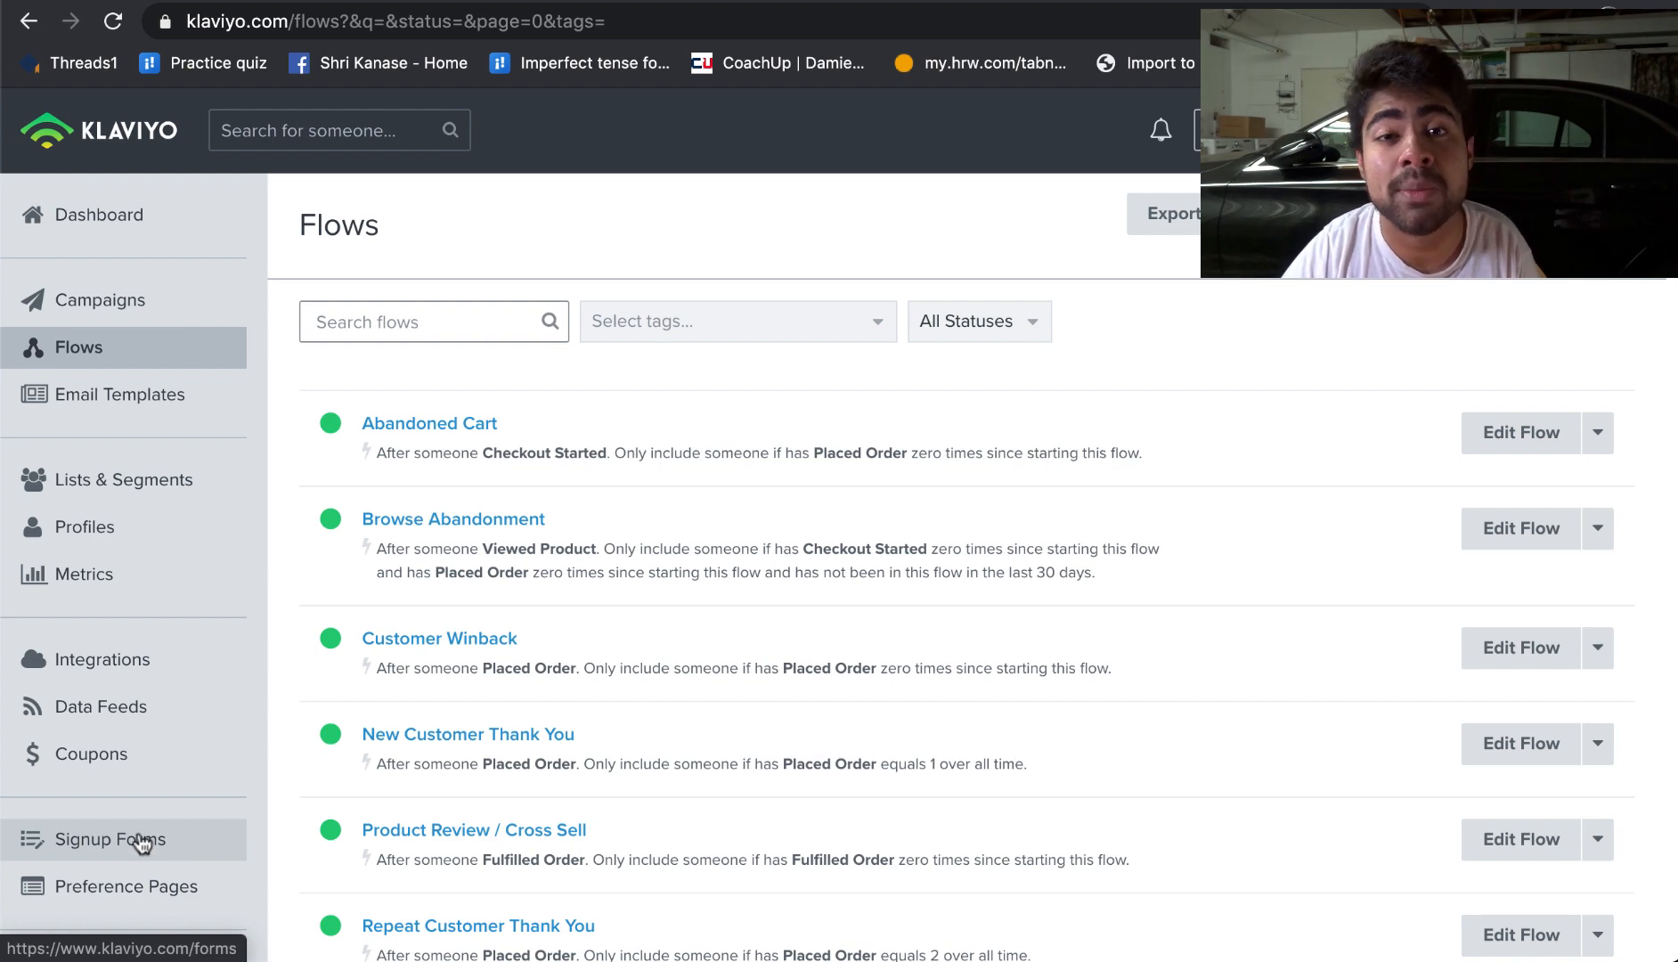
{"action": "scroll", "coordinate": [252, 717], "scroll_direction": "down", "scroll_amount": 3}
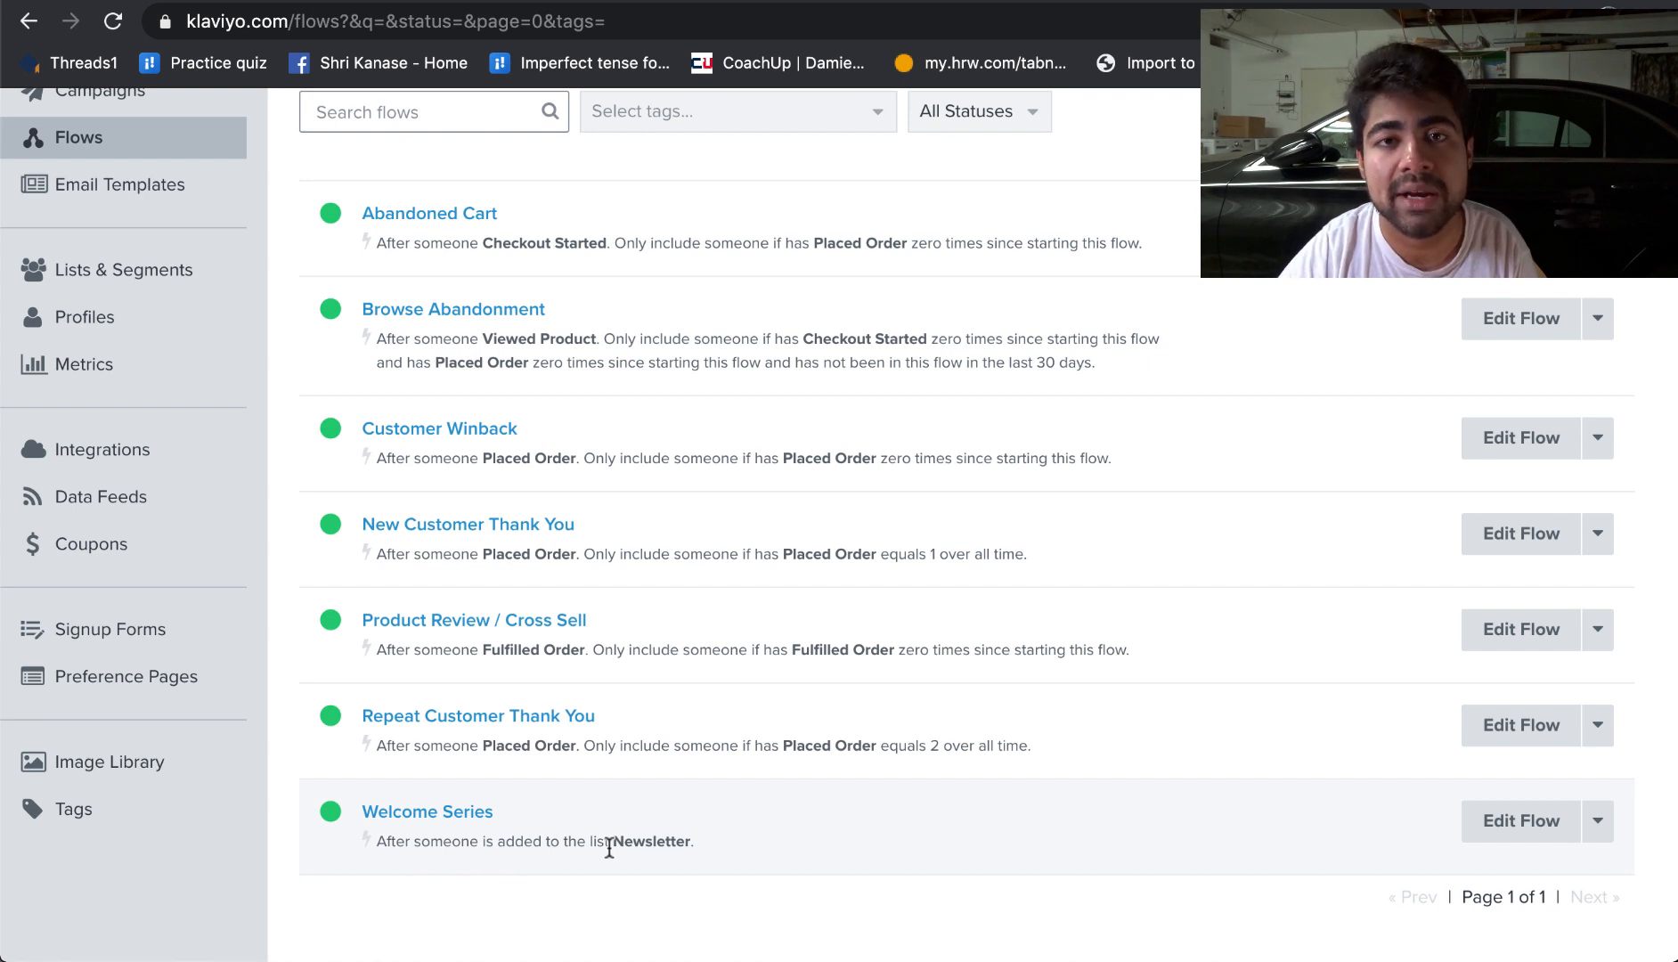
{"action": "left_click", "coordinate": [465, 824]}
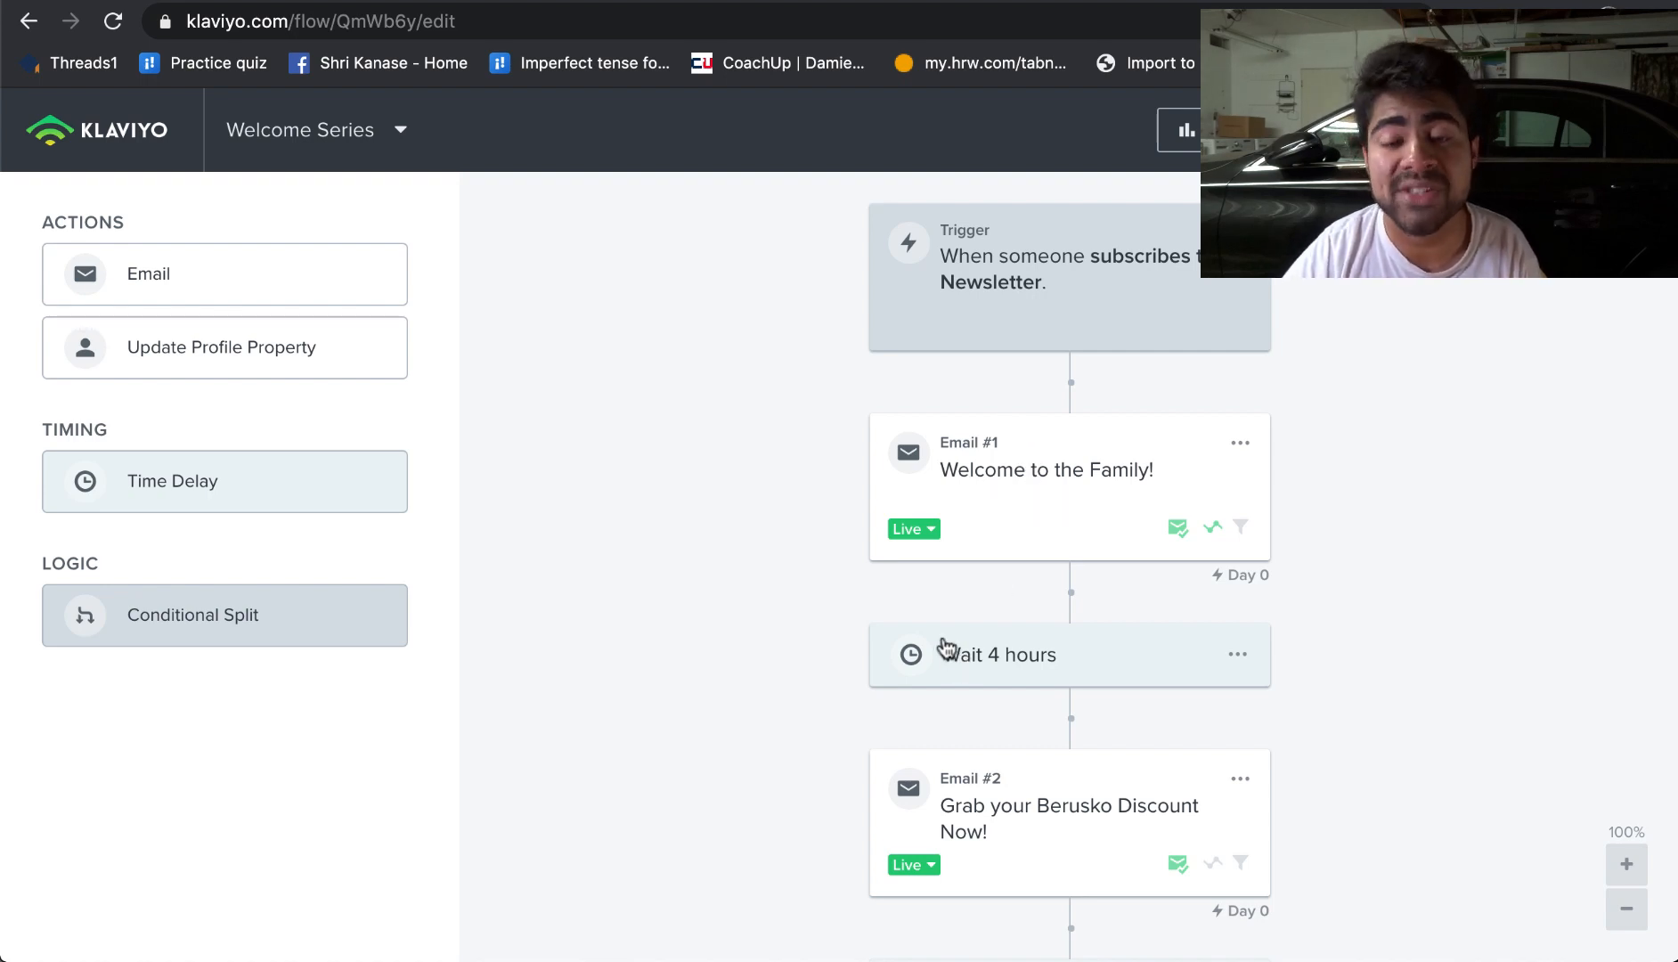
{"action": "left_click", "coordinate": [1021, 677]}
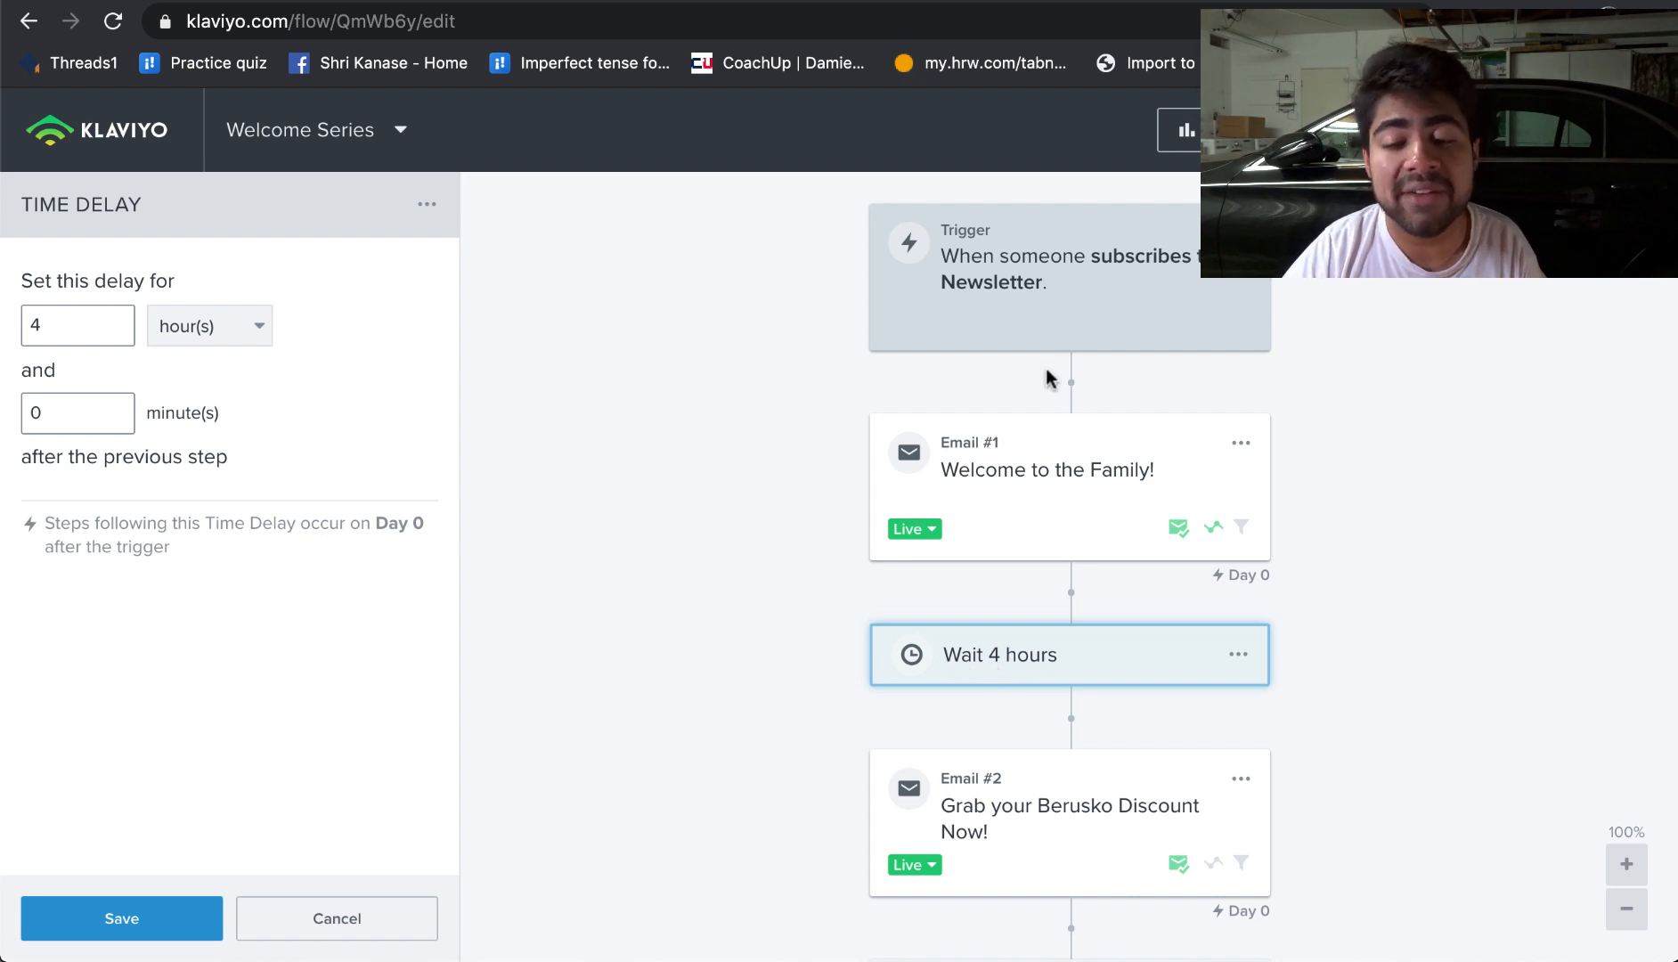
{"action": "mouse_move", "coordinate": [1006, 665]}
{"action": "left_mouse_down"}
{"action": "mouse_move", "coordinate": [1047, 416]}
{"action": "mouse_move", "coordinate": [997, 655]}
{"action": "left_mouse_up"}
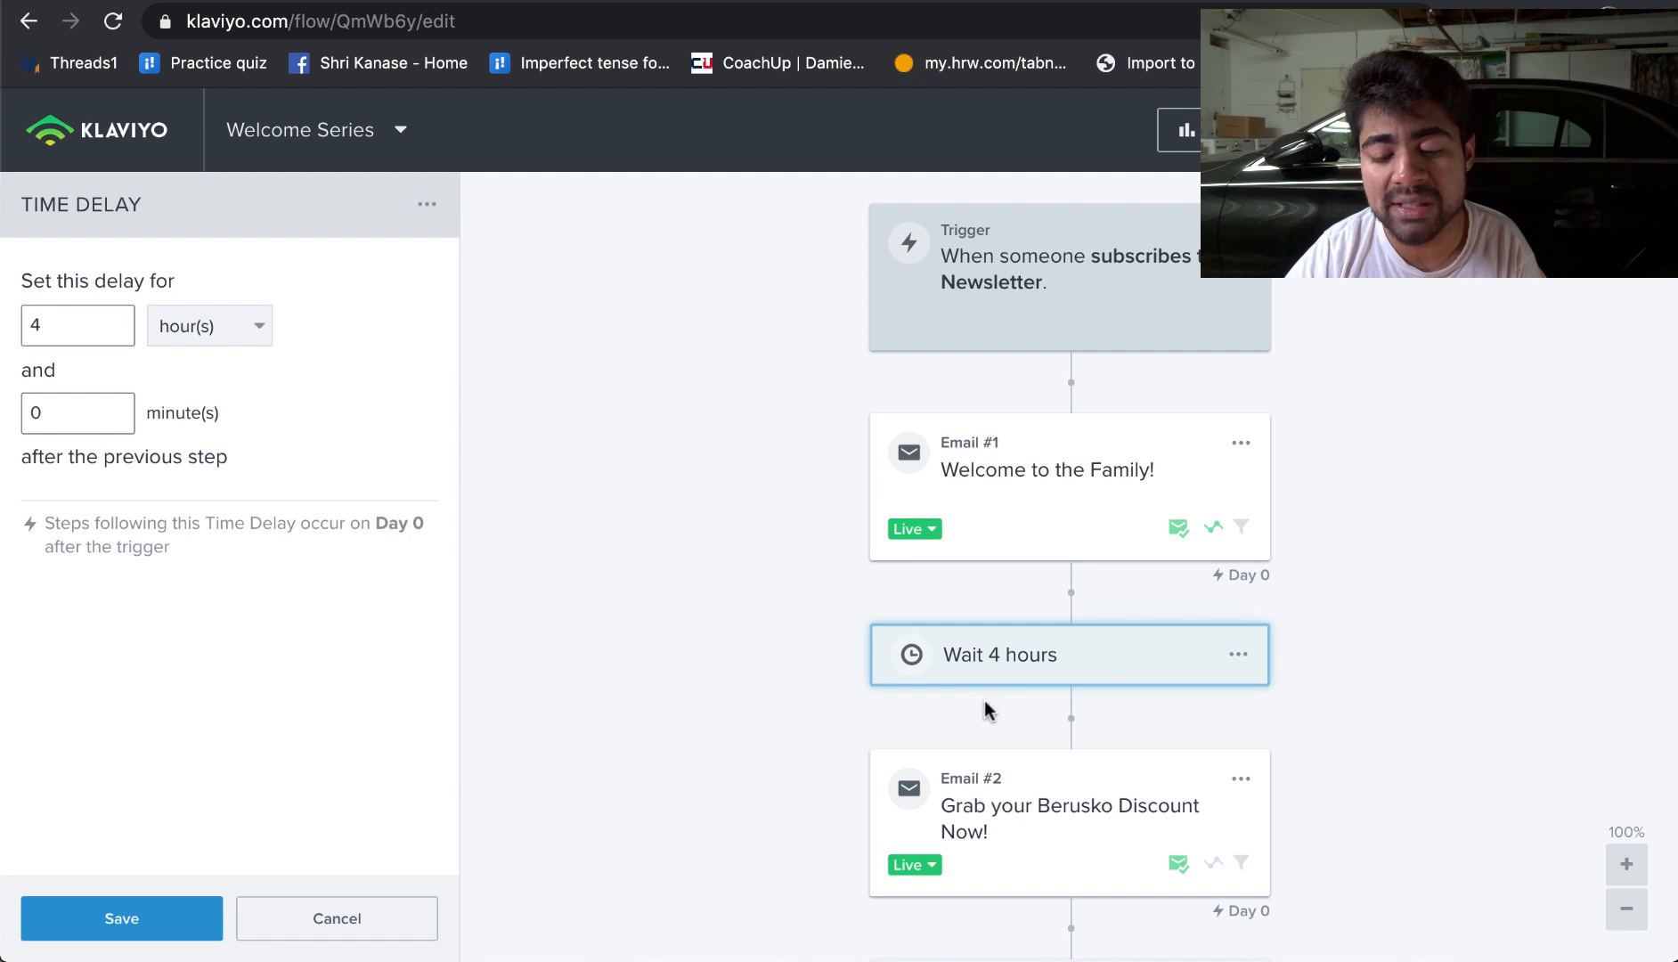
Step: Preview the Welcome to the Family! email's web view, read through its discount content, and return to the flows list
{"action": "left_click", "coordinate": [1095, 488]}
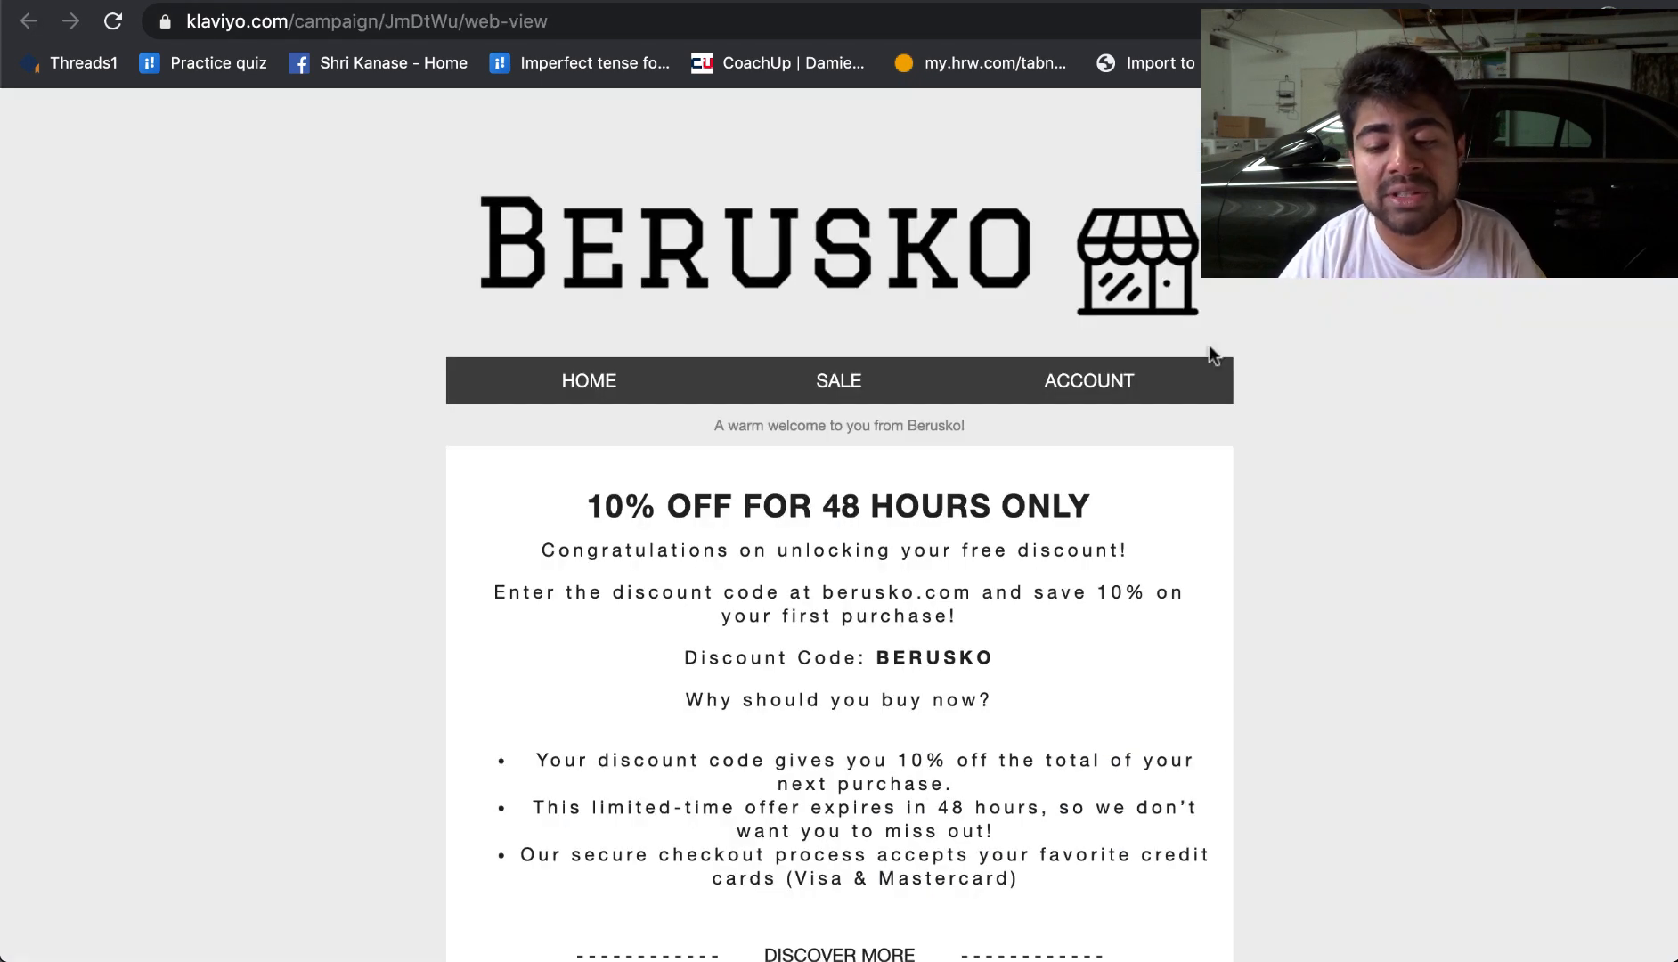
{"action": "scroll", "coordinate": [1210, 350], "scroll_direction": "down", "scroll_amount": 2}
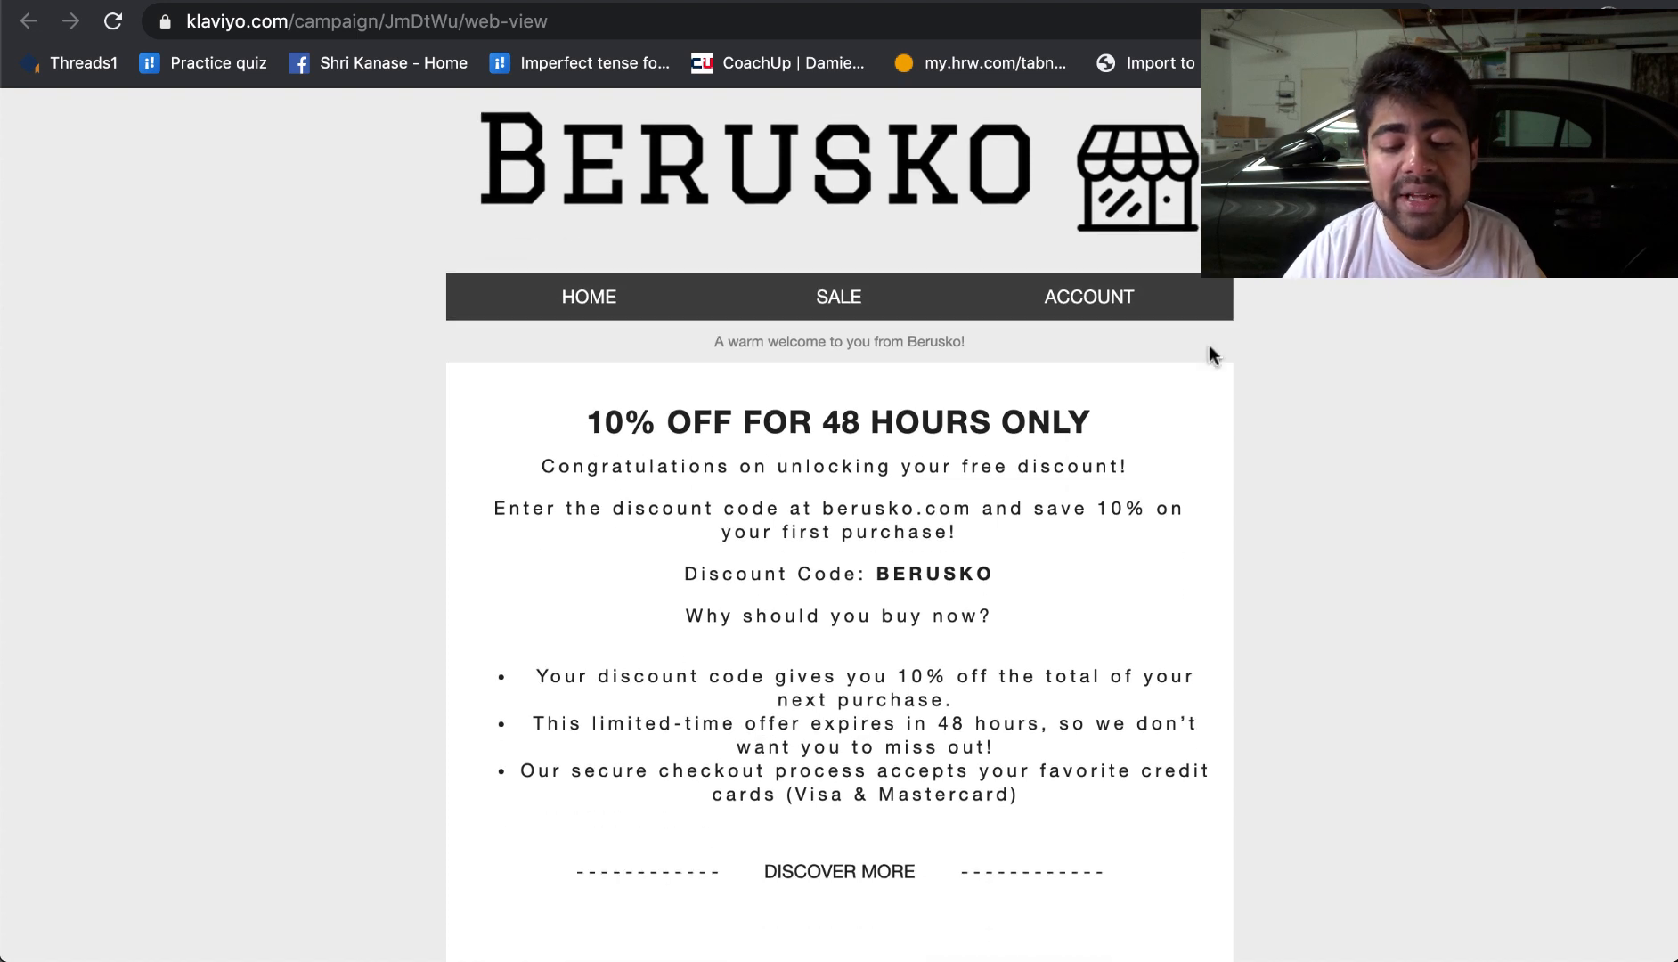
{"action": "scroll", "coordinate": [921, 398], "scroll_direction": "down", "scroll_amount": 2}
{"action": "scroll", "coordinate": [948, 406], "scroll_direction": "up", "scroll_amount": 3}
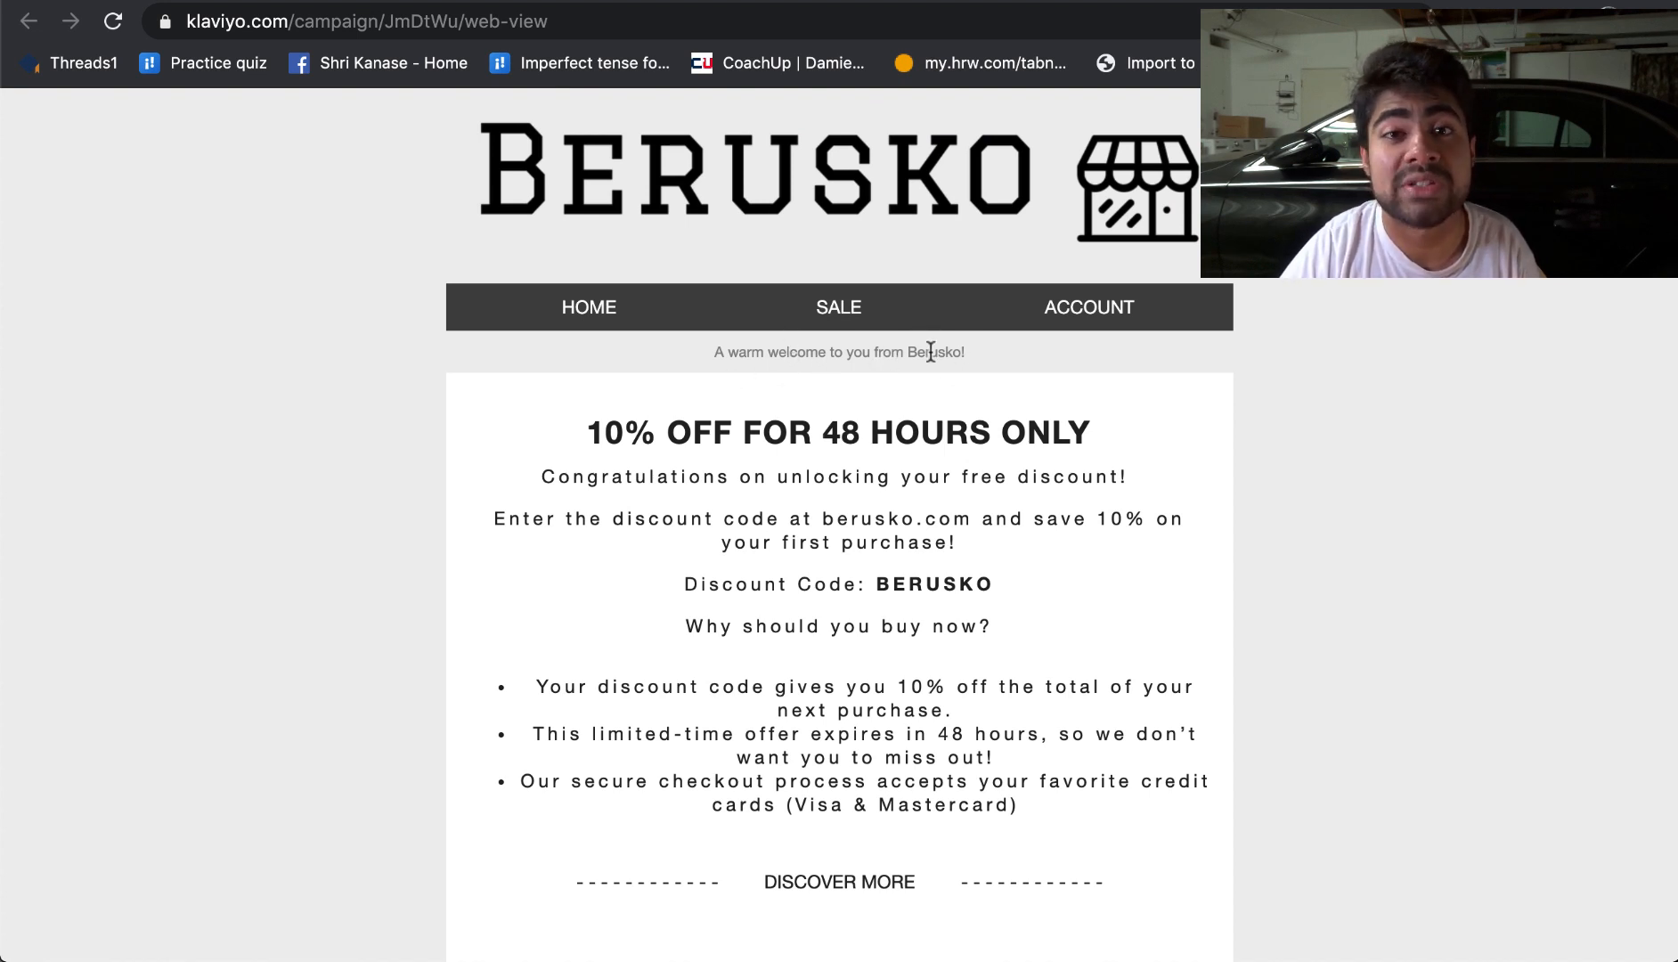
{"action": "scroll", "coordinate": [777, 541], "scroll_direction": "down", "scroll_amount": 1}
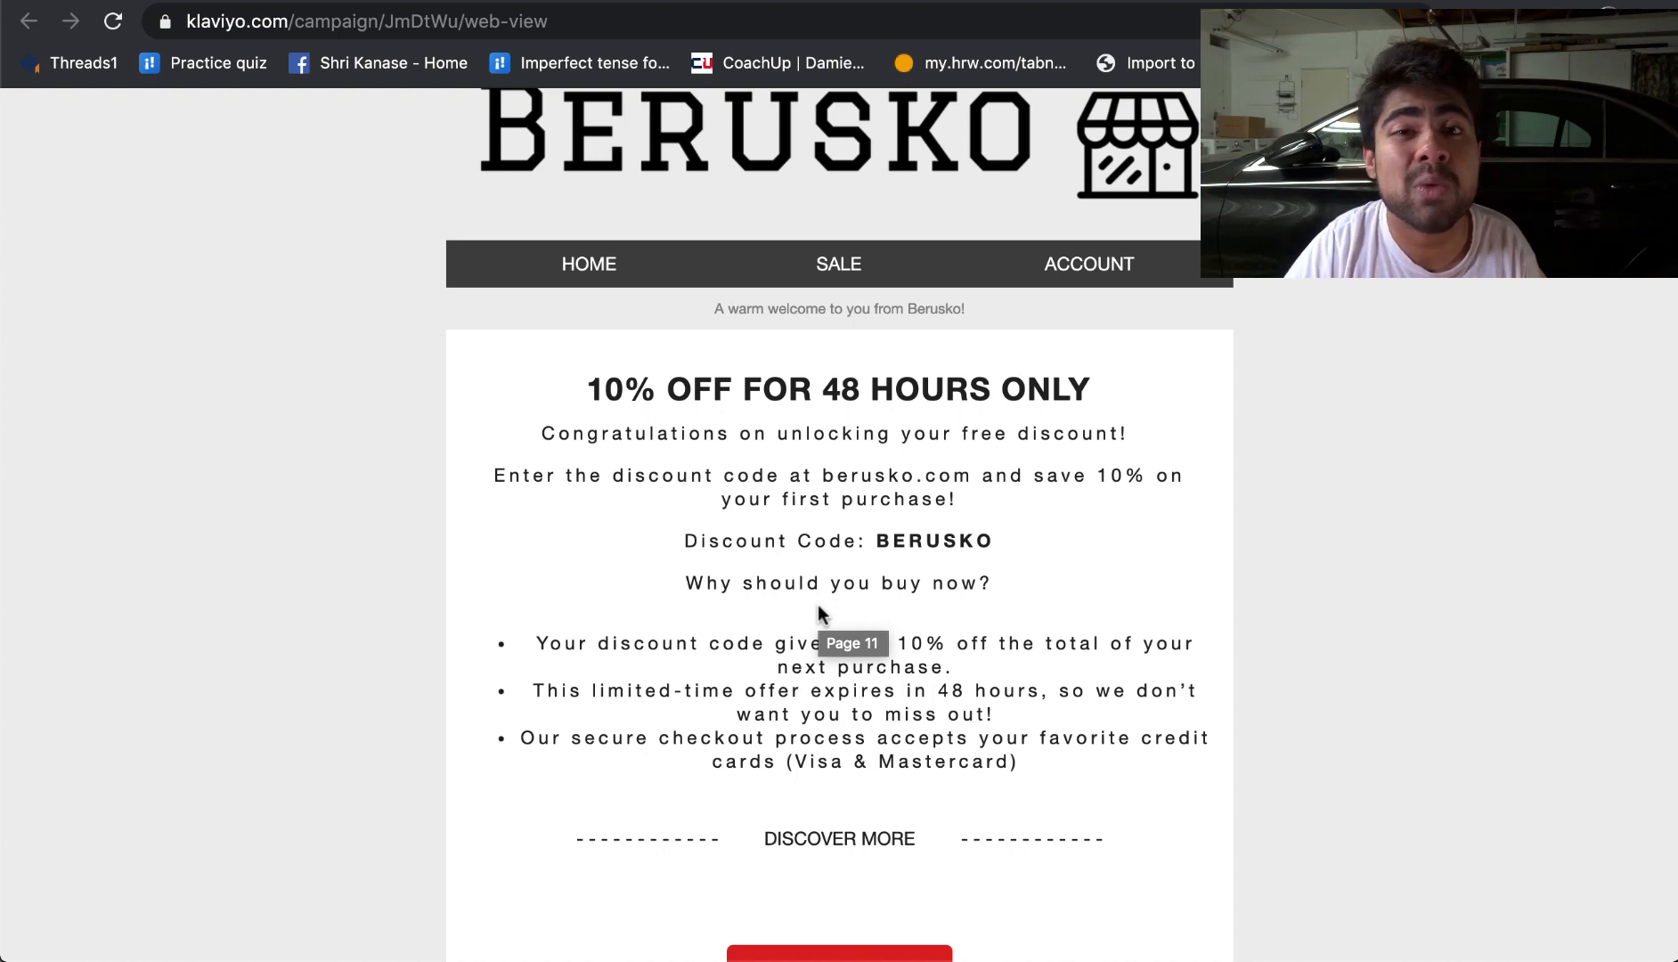
{"action": "scroll", "coordinate": [818, 606], "scroll_direction": "down", "scroll_amount": 3}
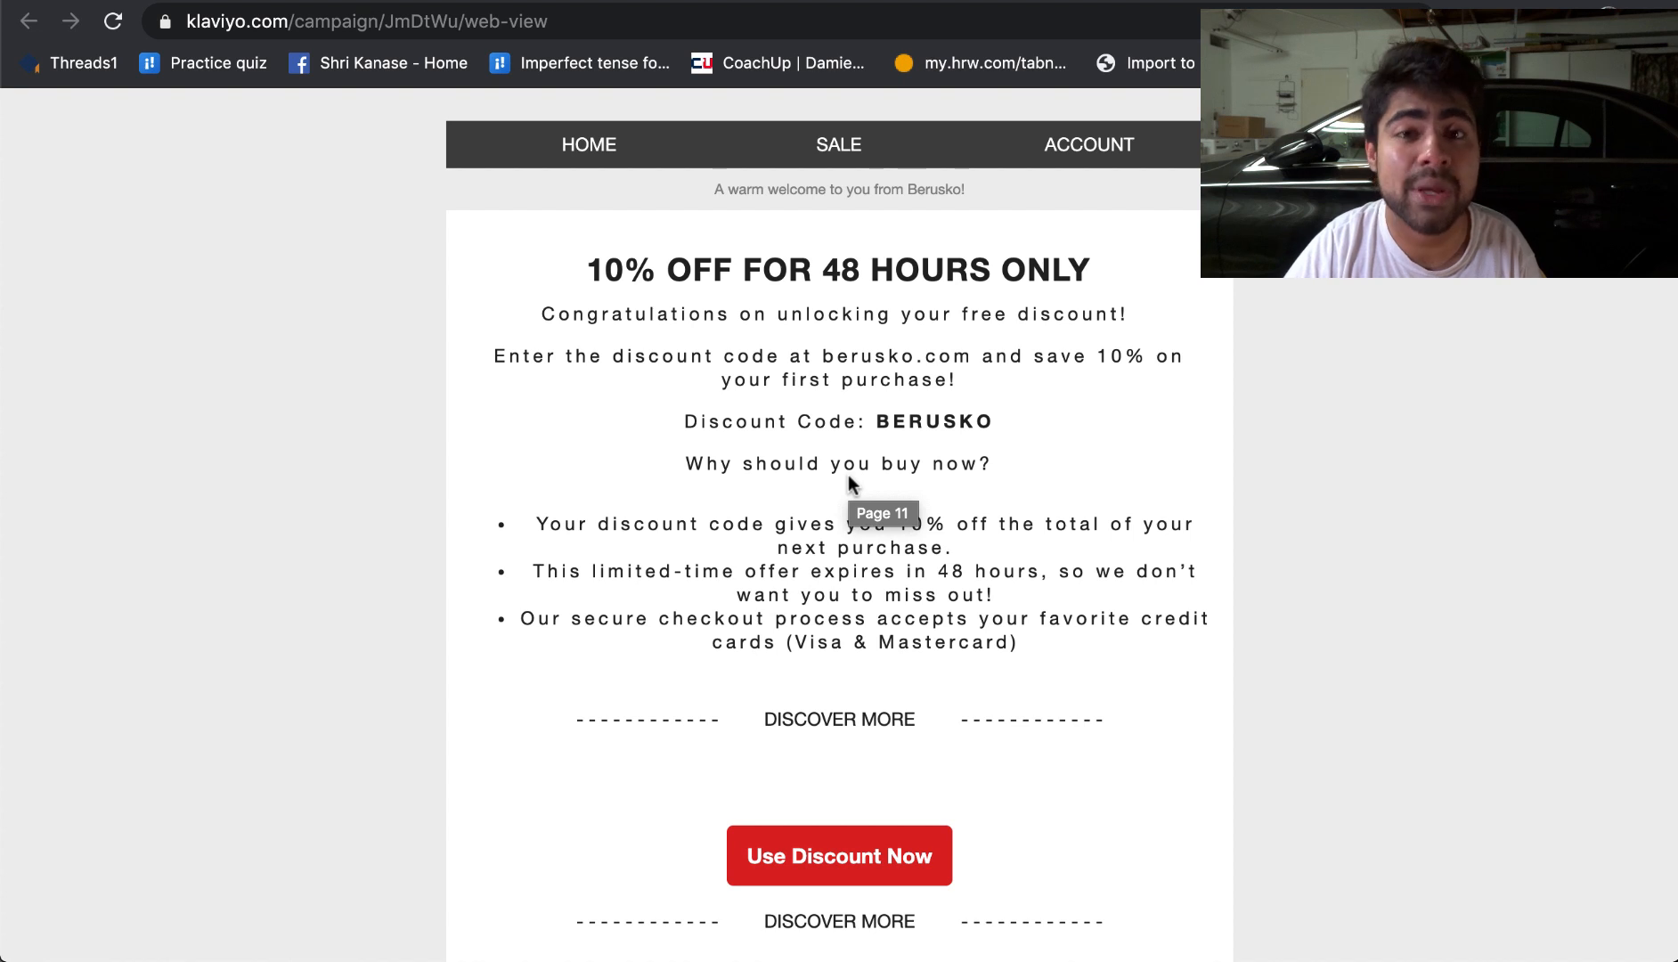
{"action": "scroll", "coordinate": [848, 475], "scroll_direction": "down", "scroll_amount": 1}
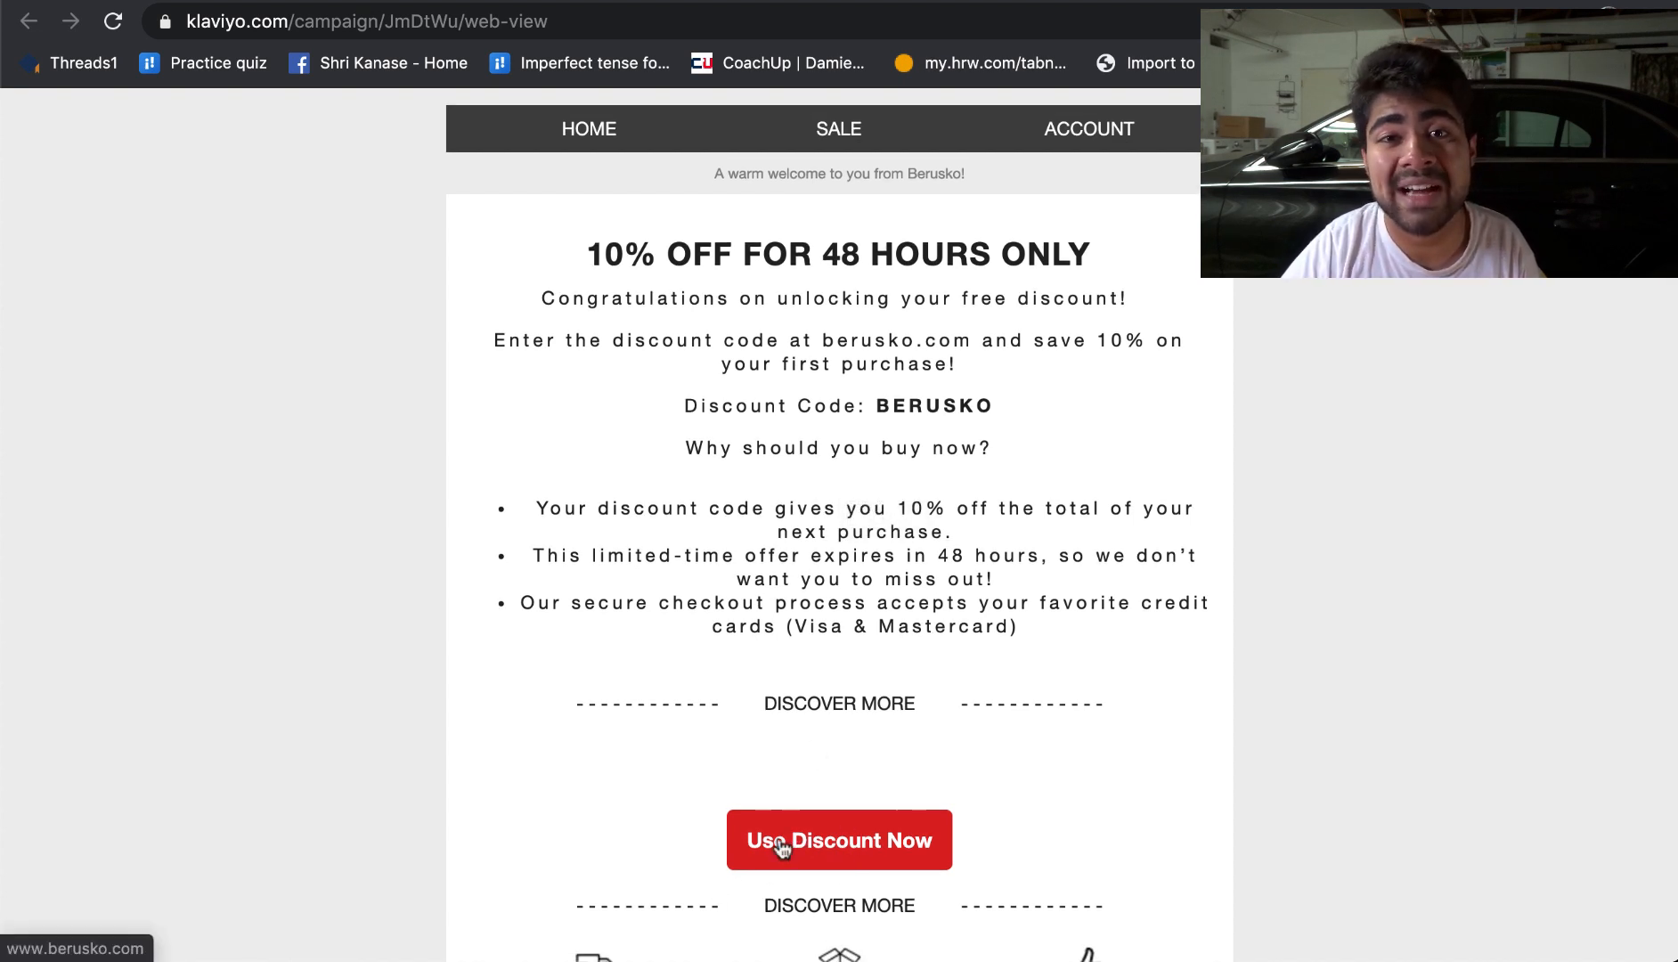
{"action": "scroll", "coordinate": [781, 845], "scroll_direction": "down", "scroll_amount": 3}
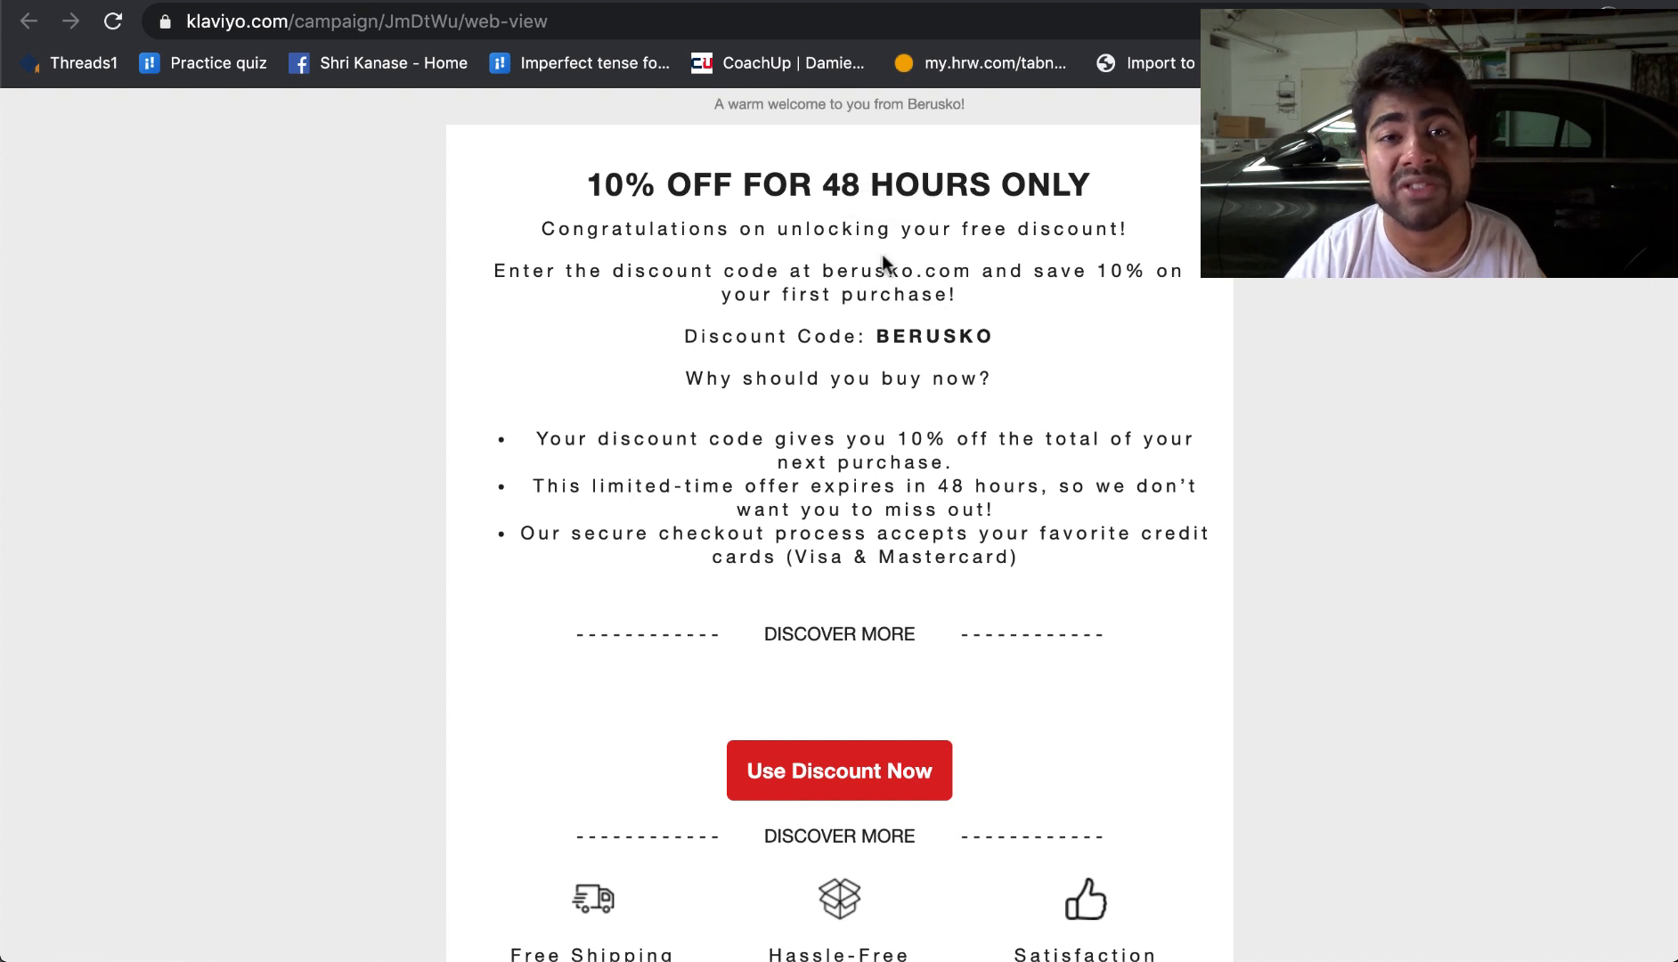
{"action": "left_click", "coordinate": [889, 2]}
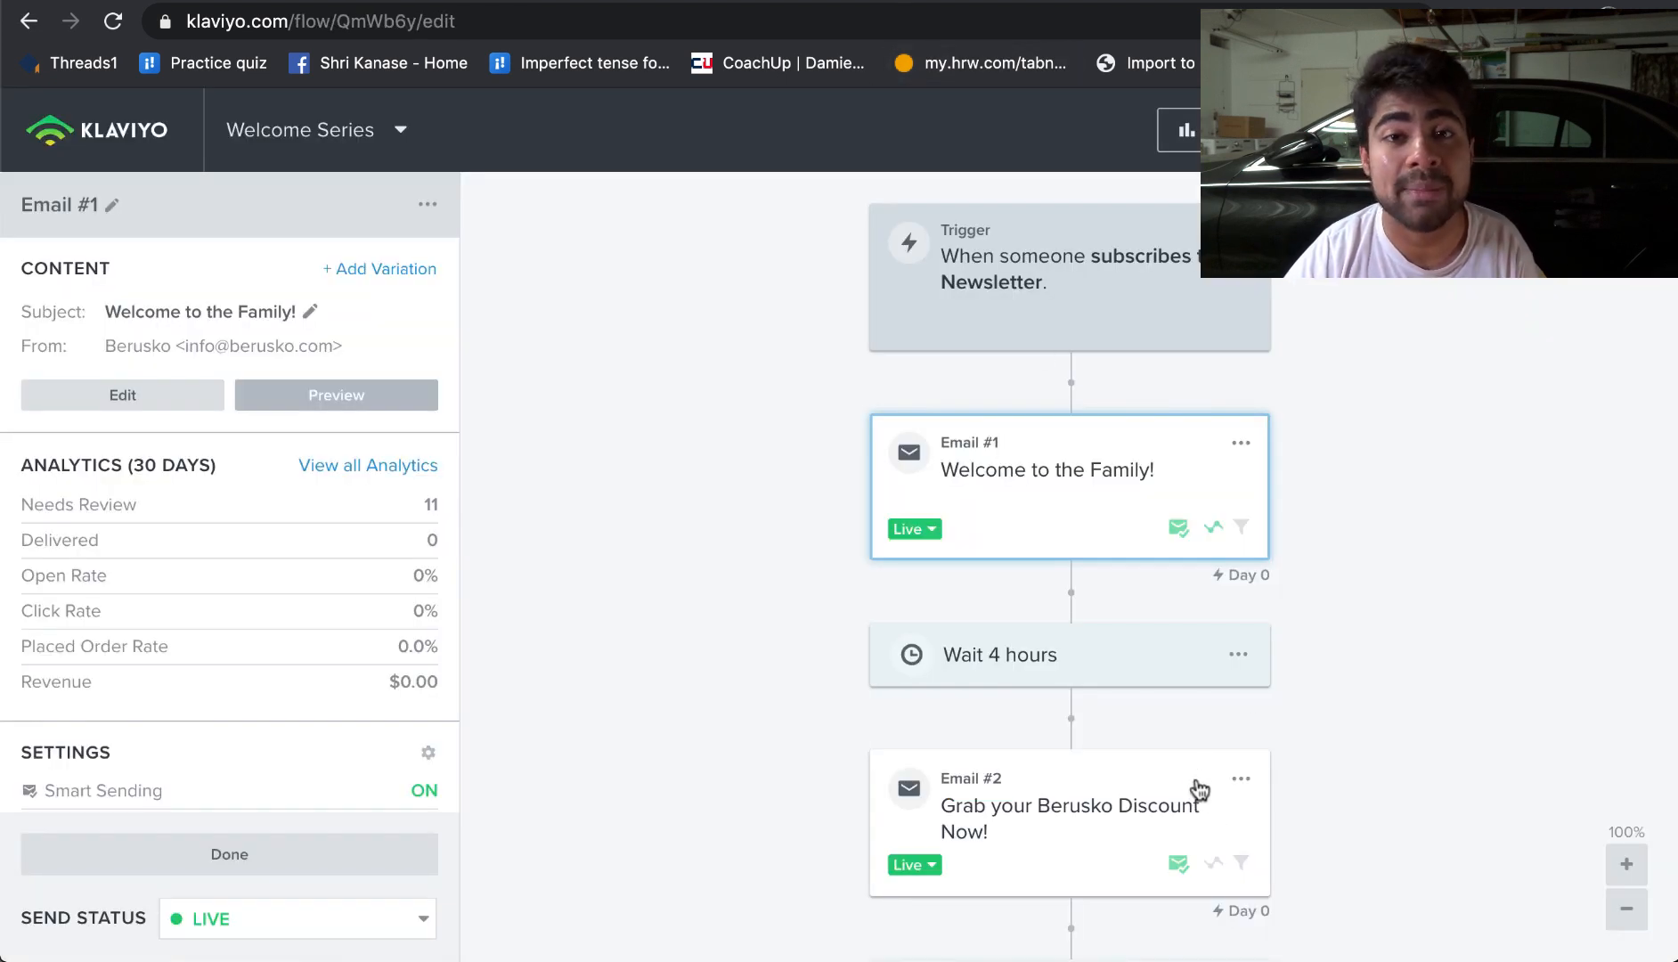
{"action": "left_click", "coordinate": [1024, 2]}
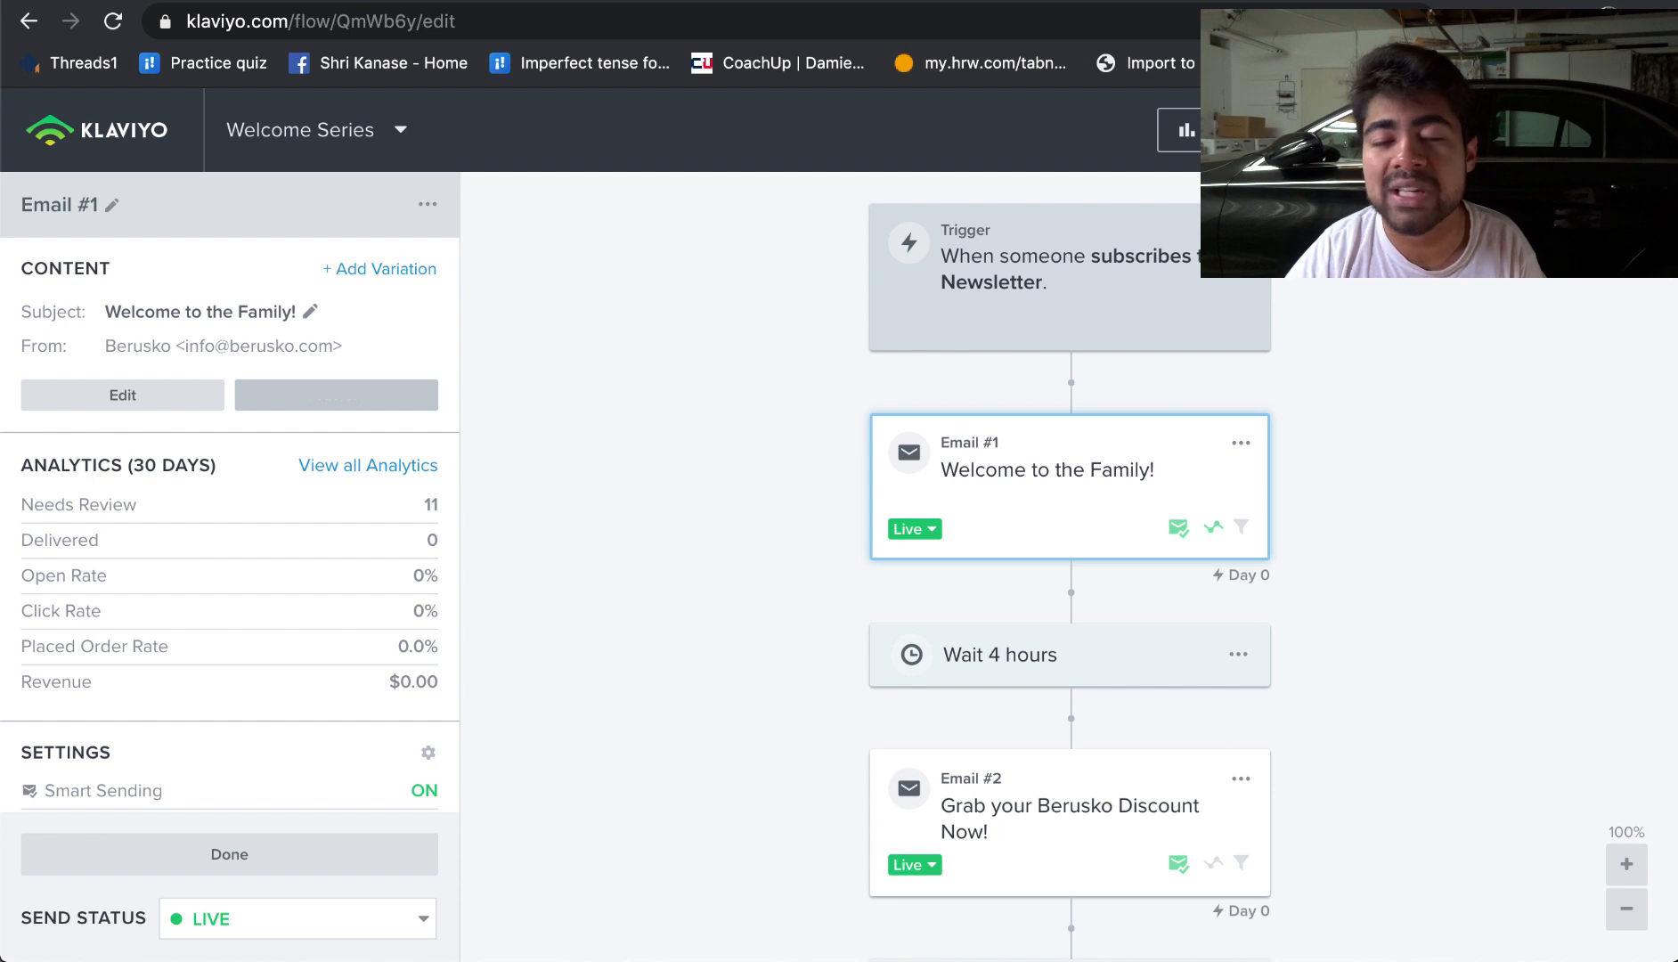
{"action": "left_click", "coordinate": [1614, 130]}
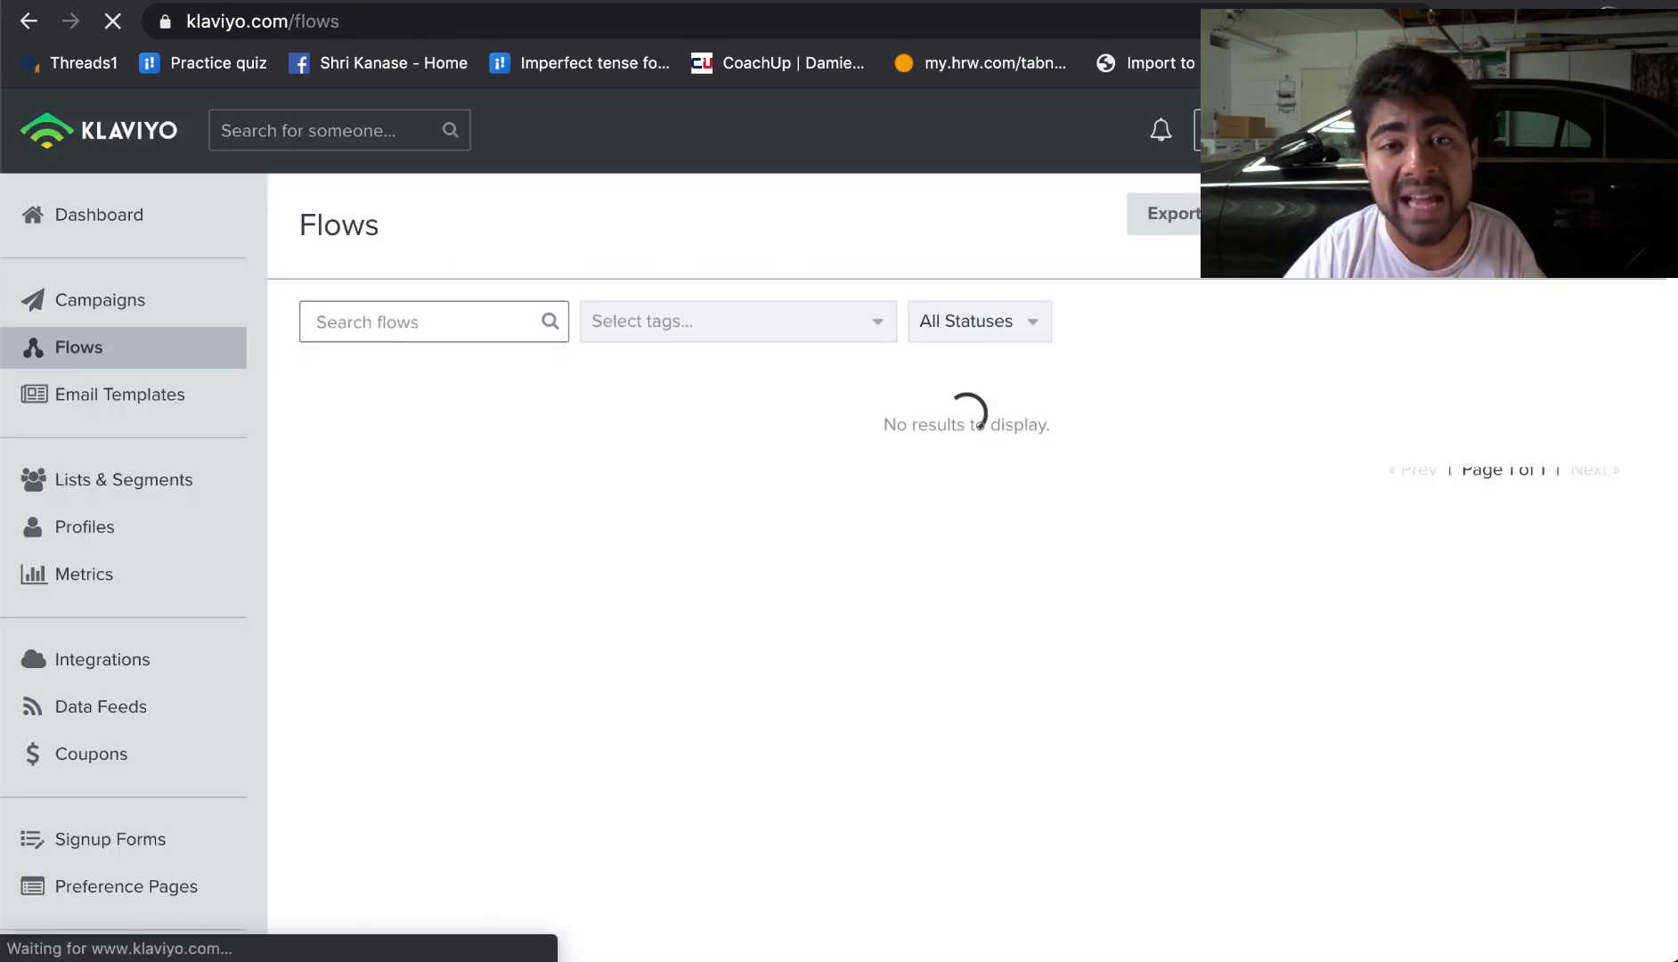